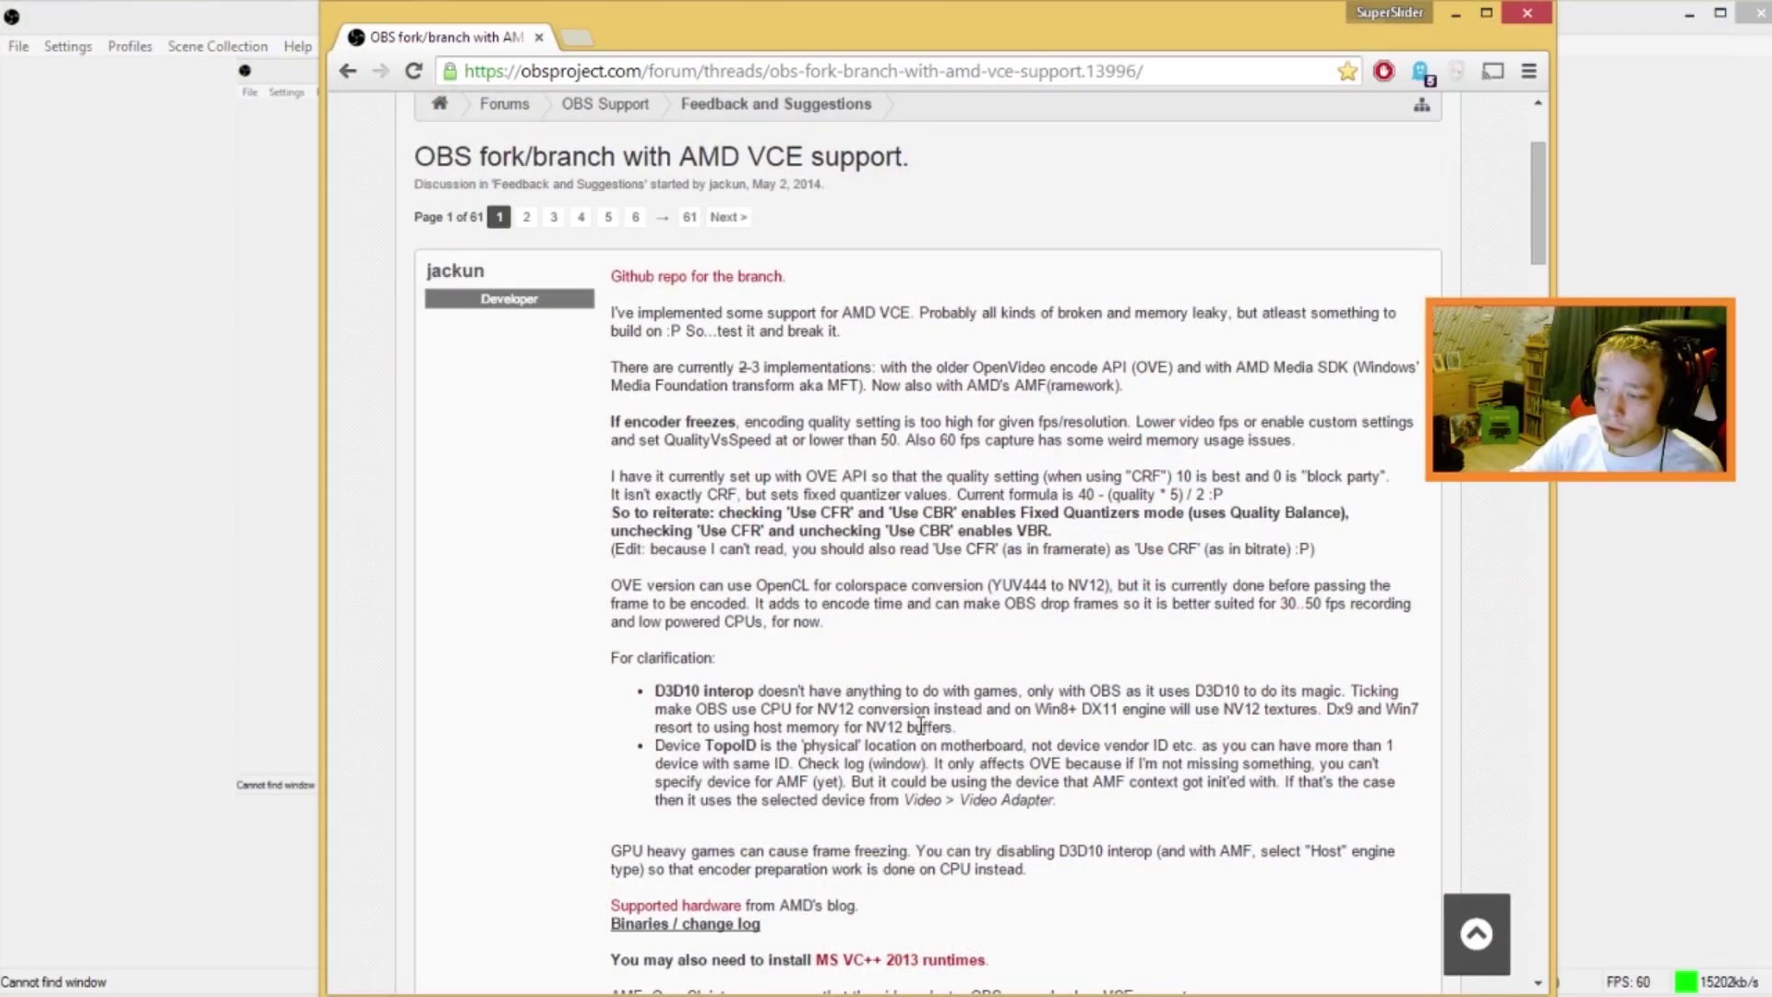
# Read the forum post on the OBS branch with AMD VCE support, through the MS VC++ 2013 runtimes note.
pyautogui.scroll(-3, 920, 725)
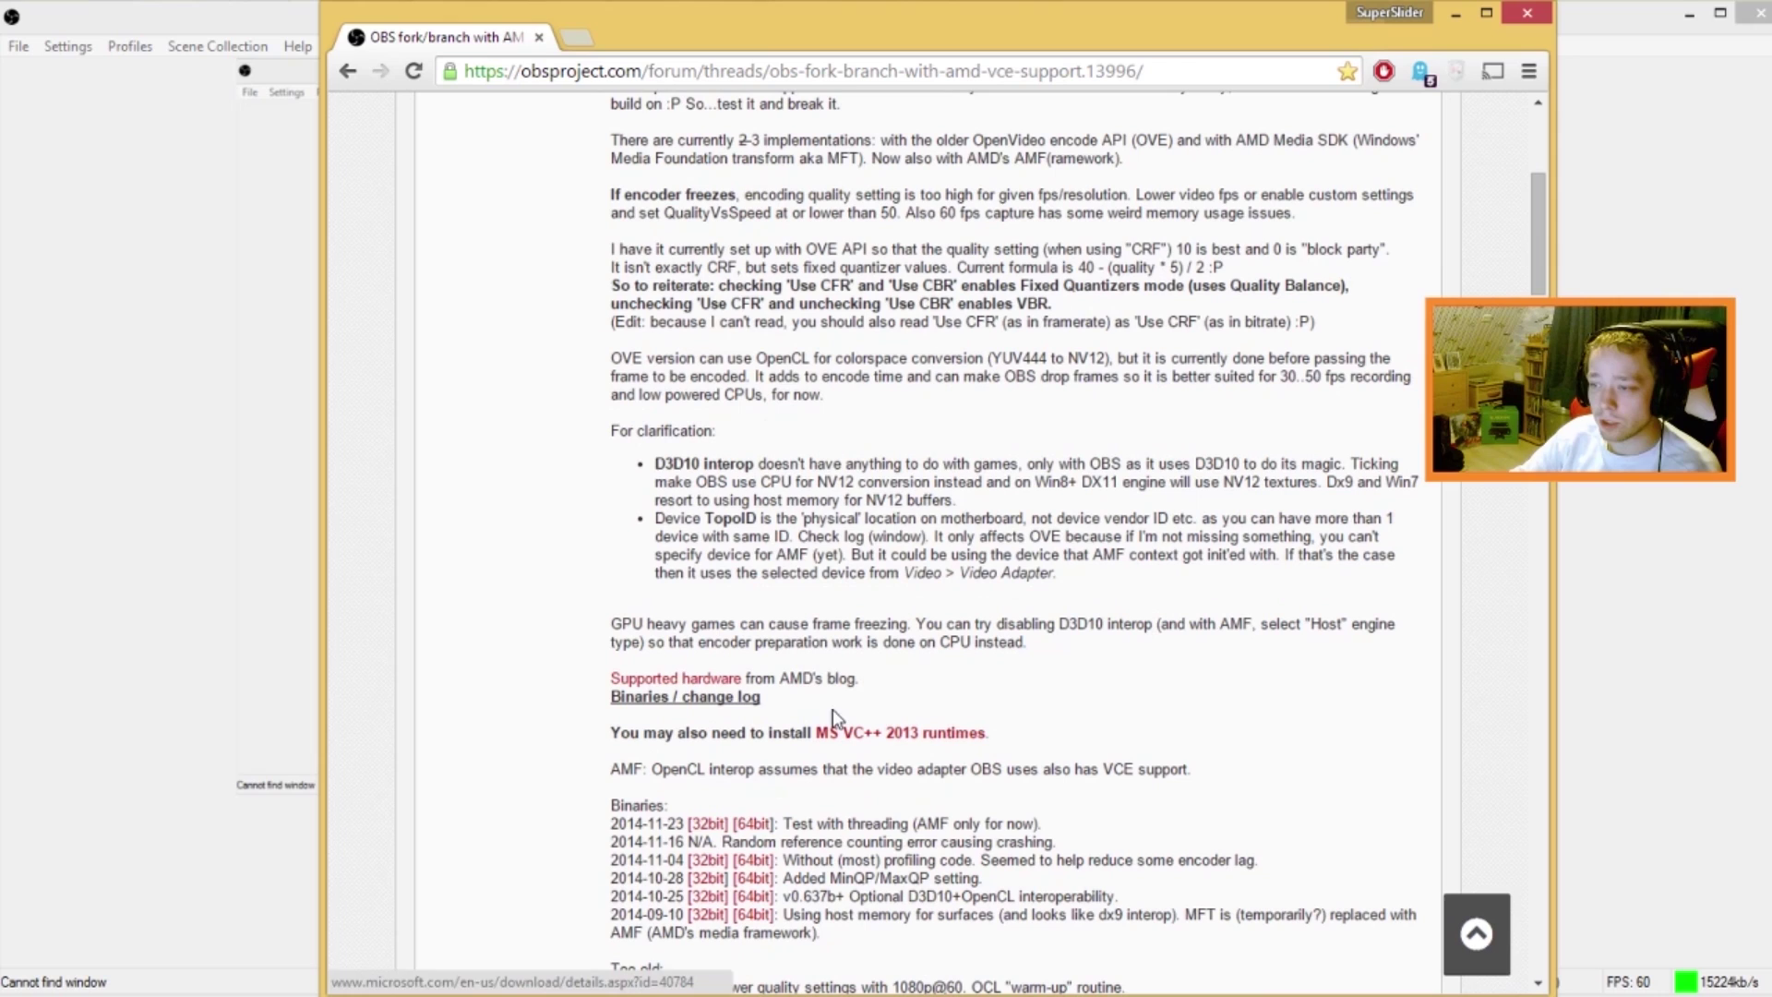
pyautogui.scroll(-1, 666, 687)
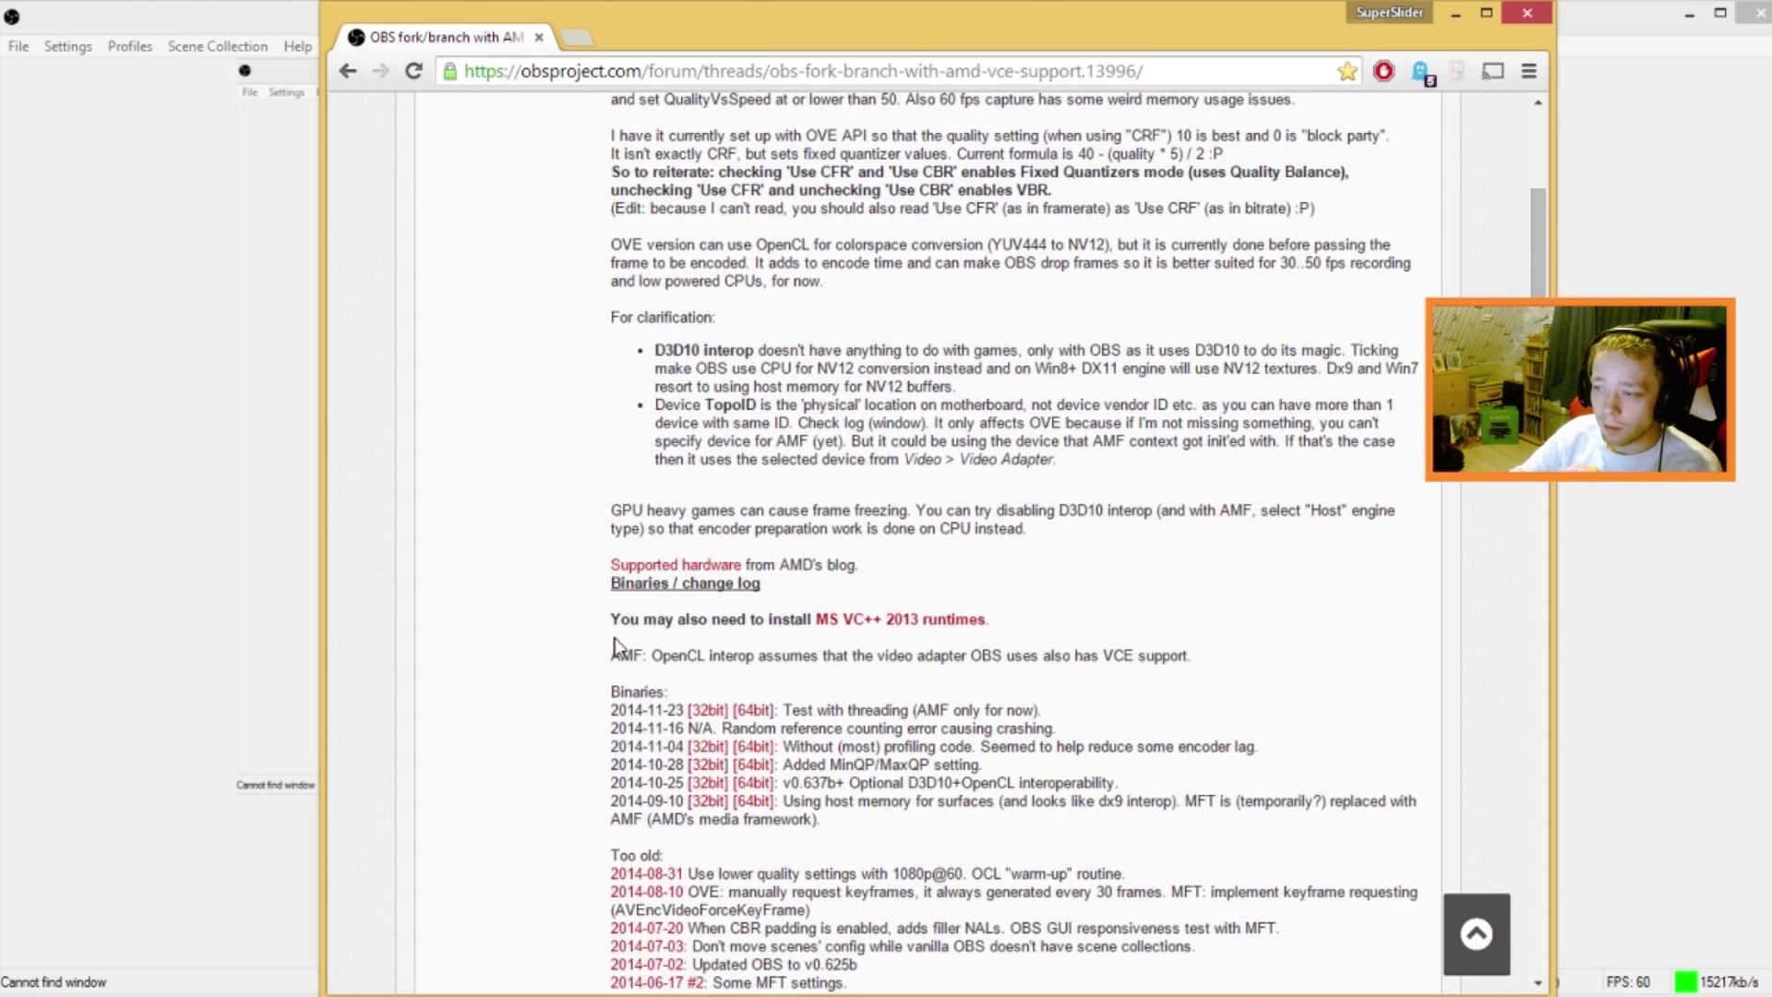
pyautogui.moveTo(649, 618); pyautogui.dragTo(969, 625)
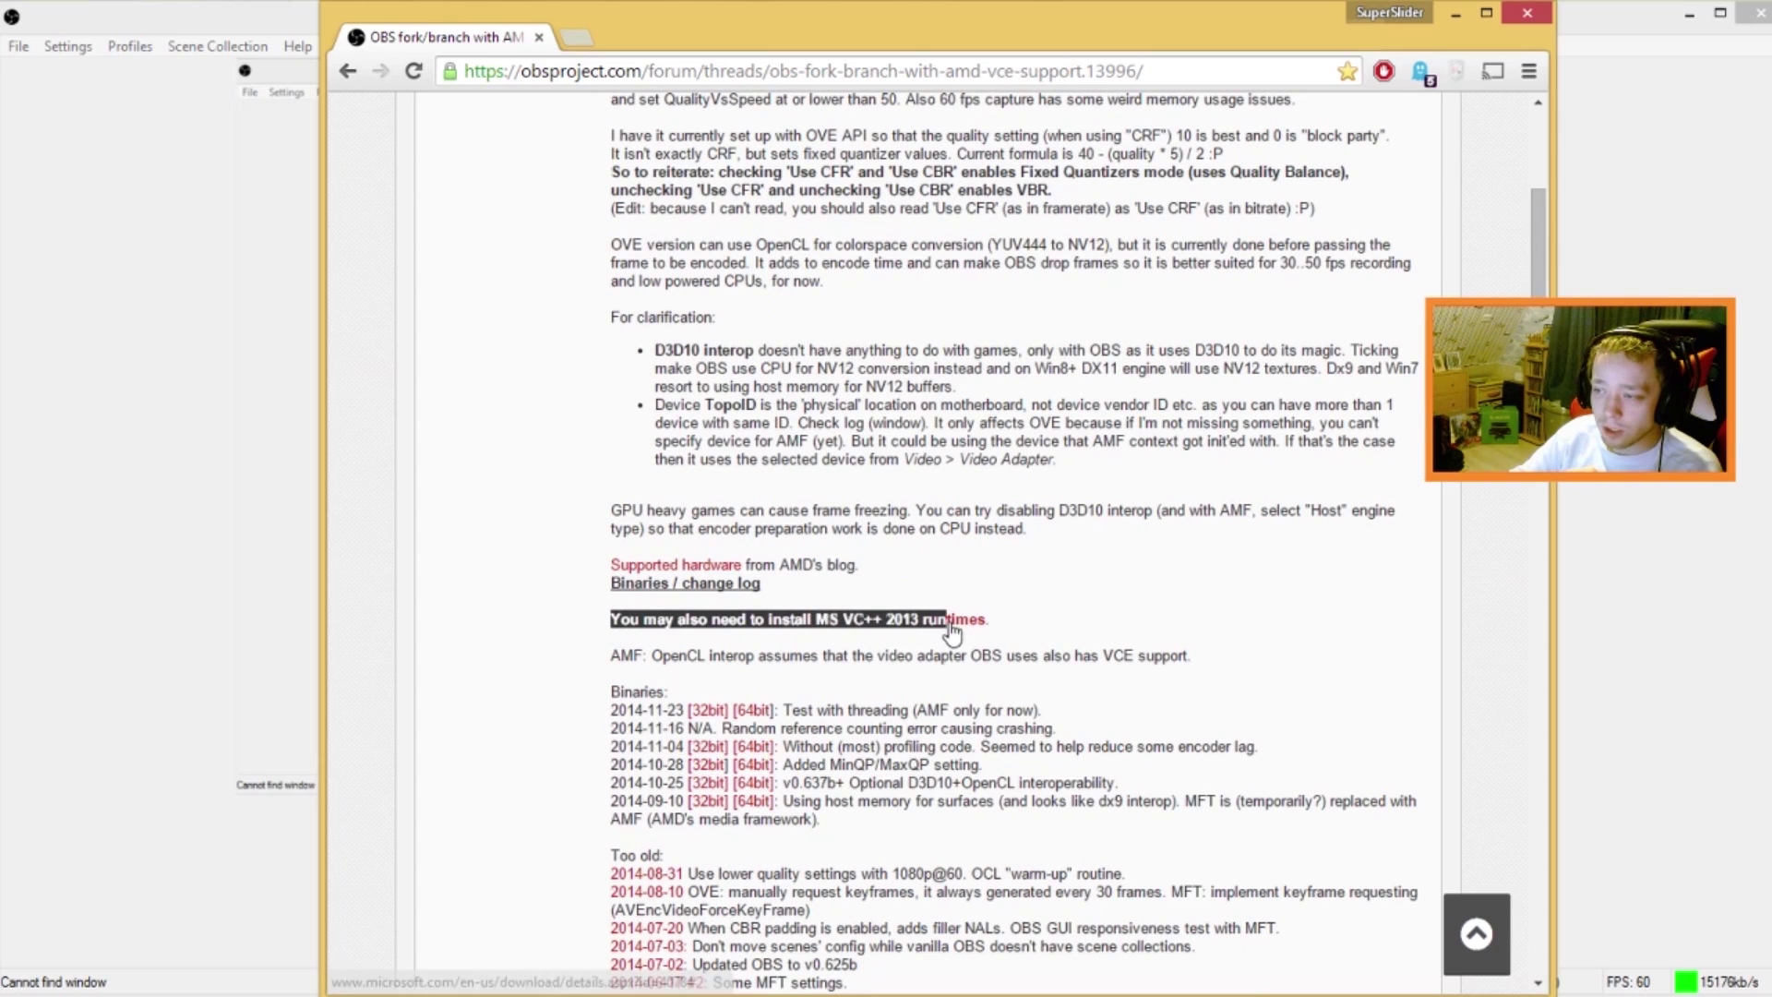
pyautogui.hotkey('alt', 'Tab')
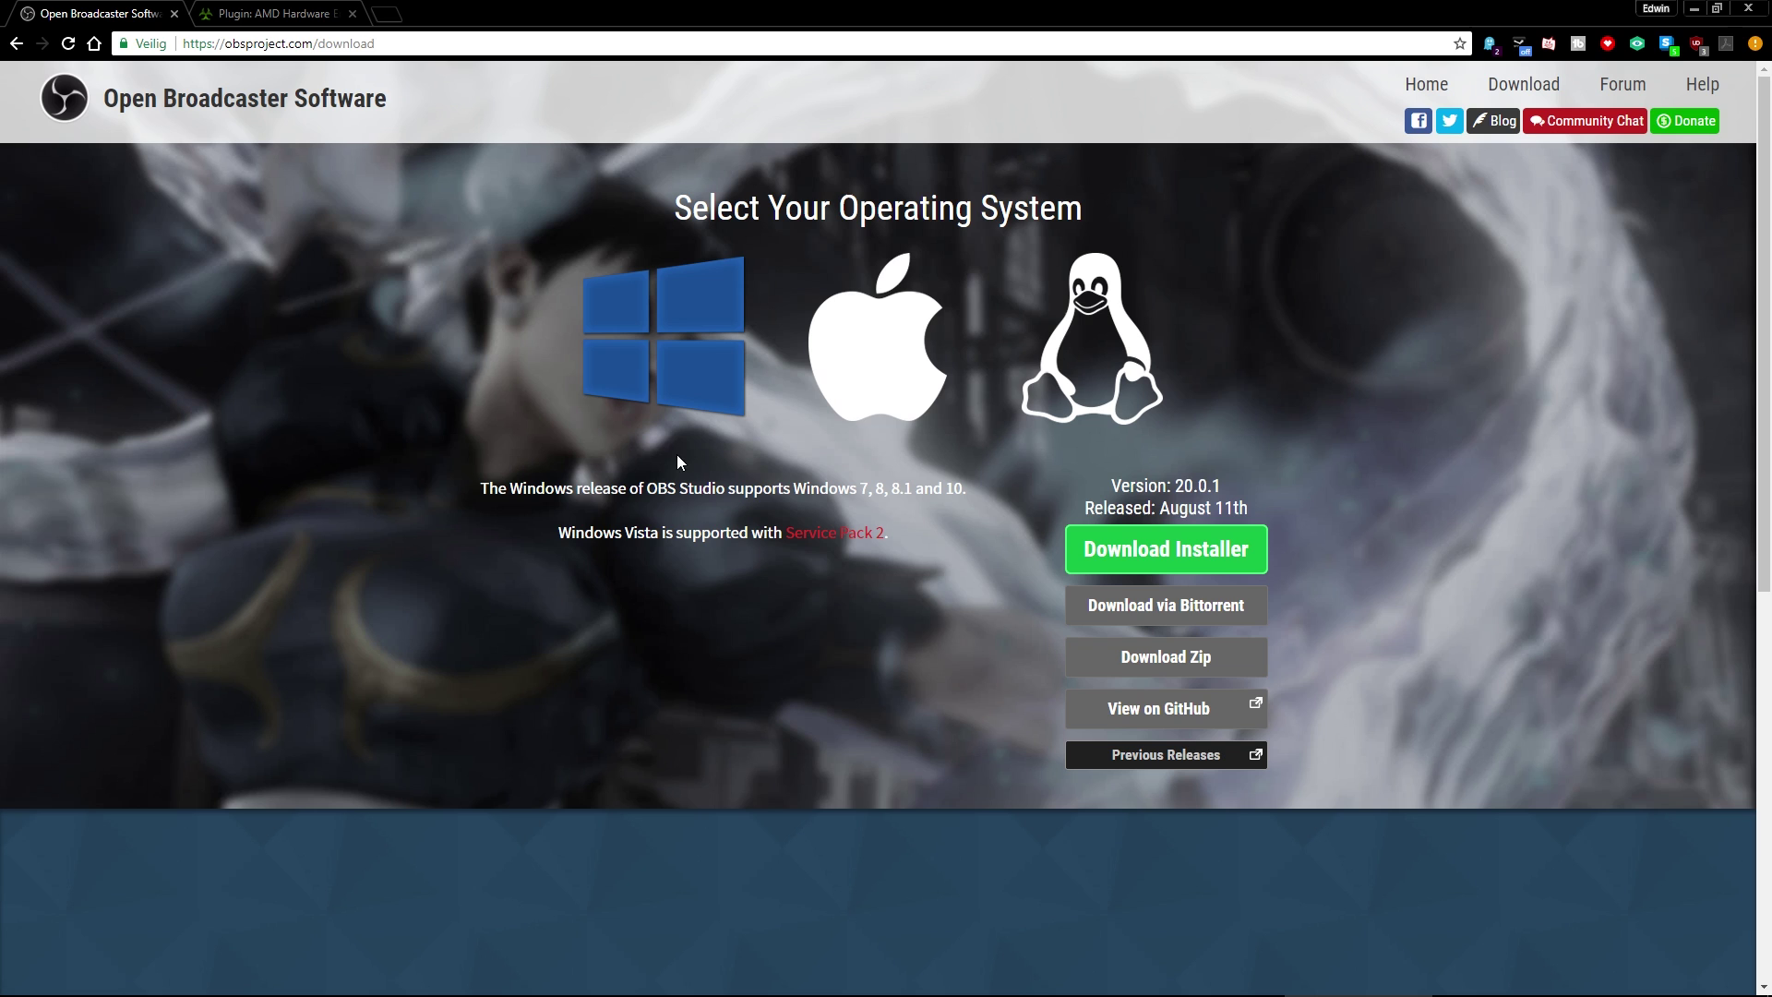
# Review the OBS download options for macOS, Linux and OBS Classic, and return to the Windows release.
pyautogui.click(892, 383)
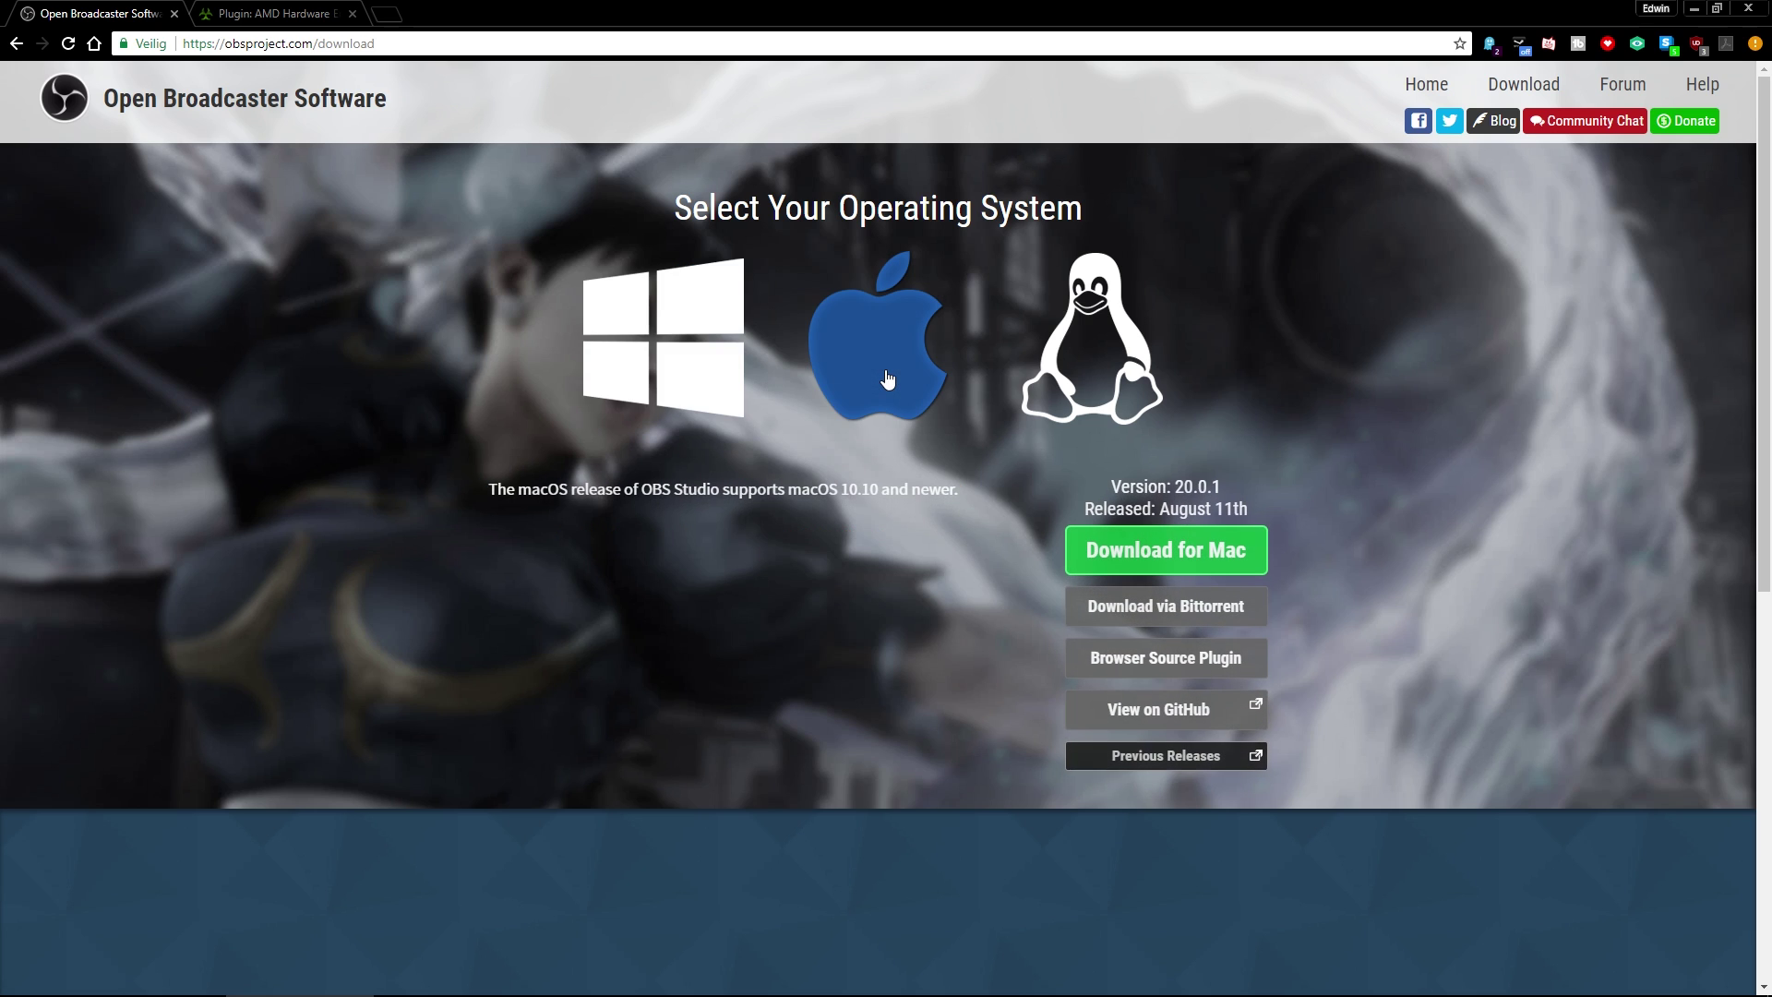
pyautogui.click(1104, 380)
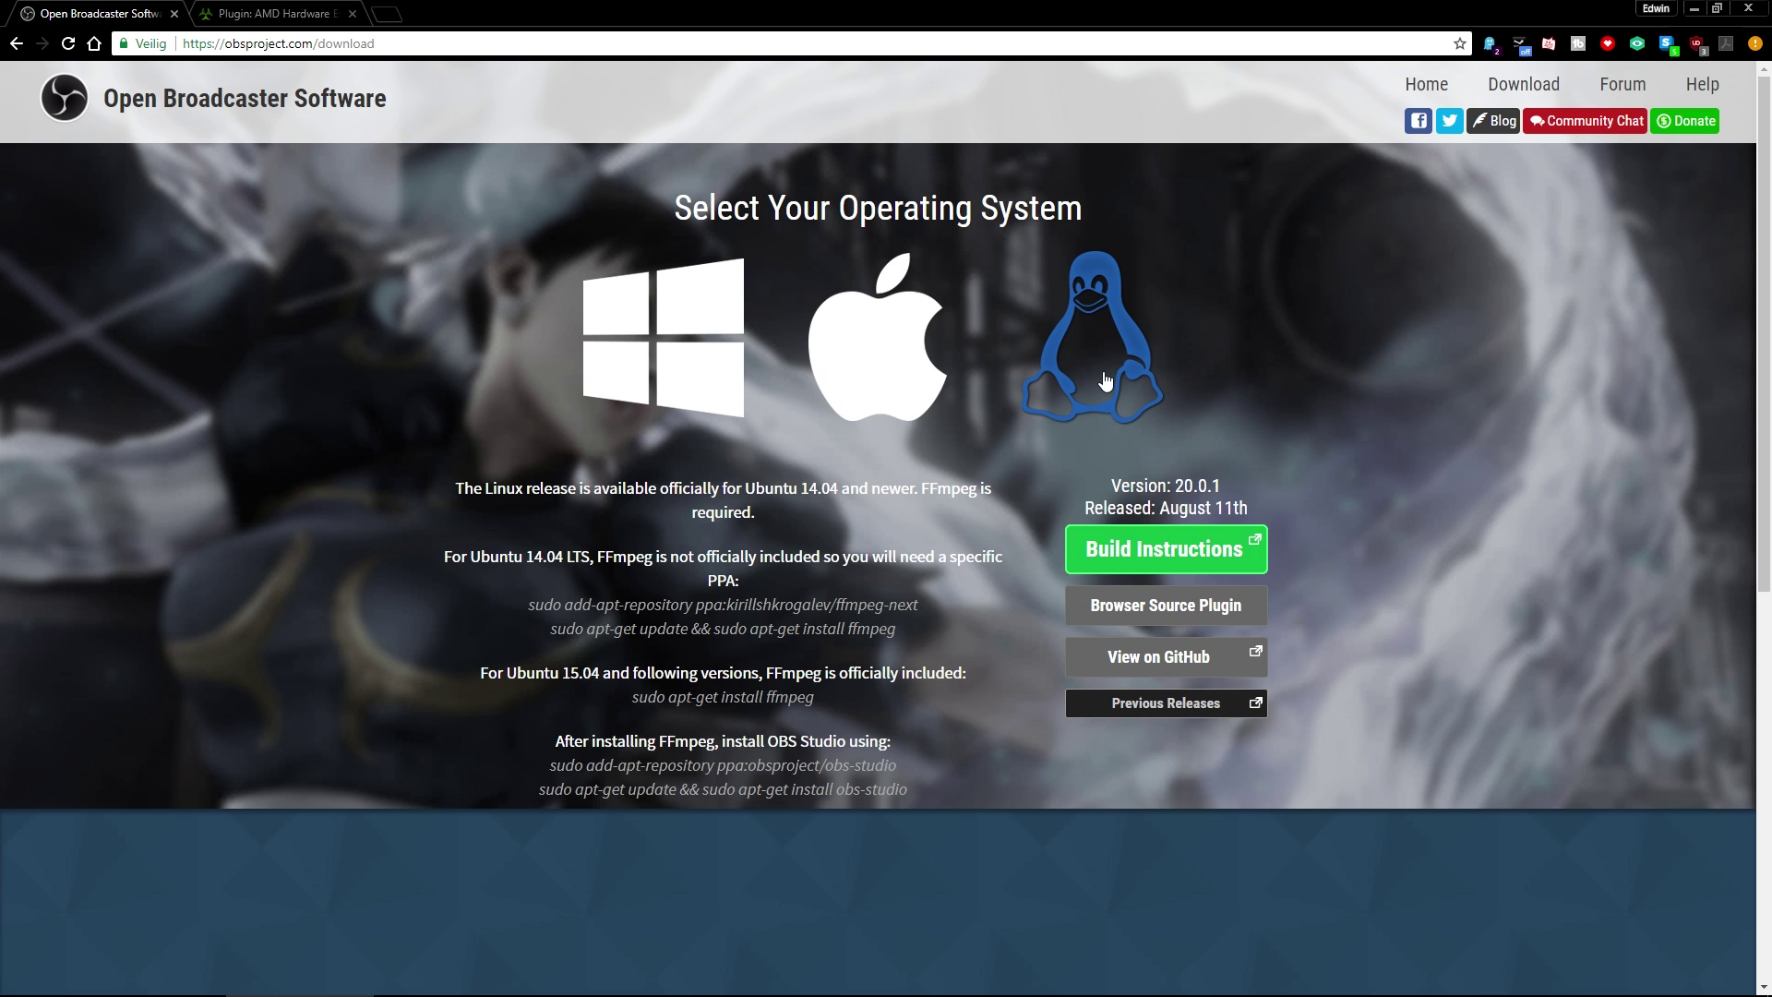
pyautogui.scroll(-6, 969, 473)
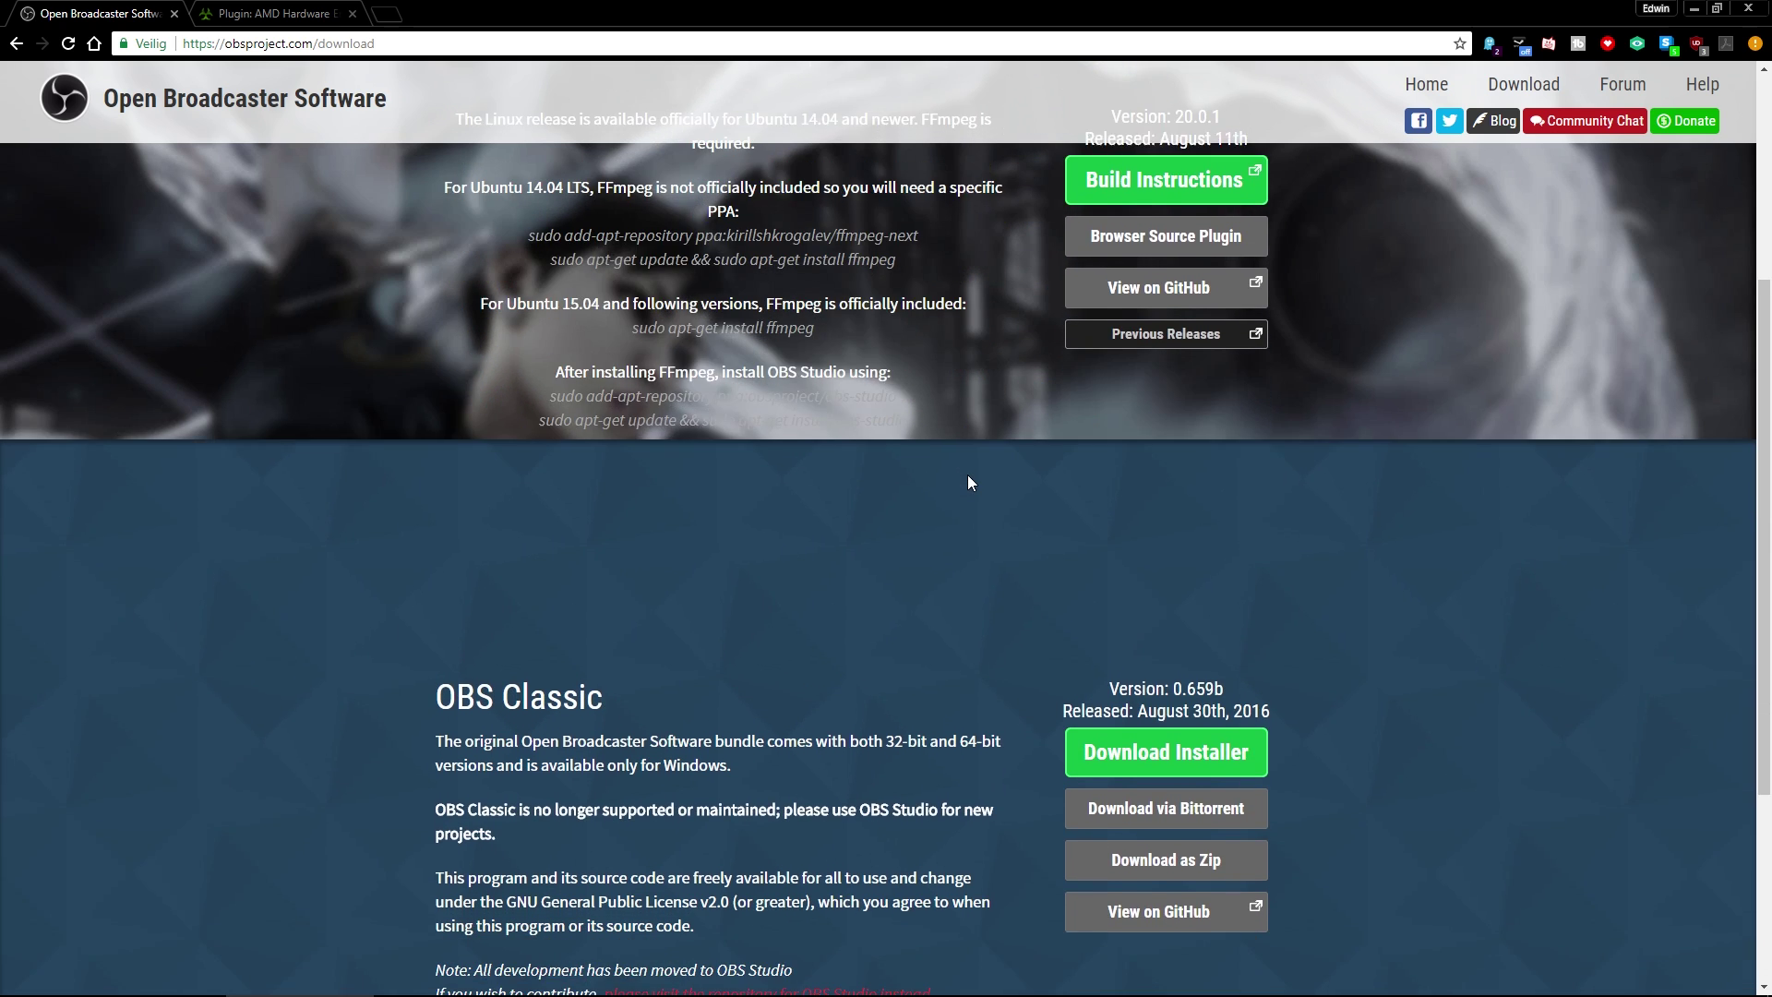
pyautogui.scroll(-1, 967, 481)
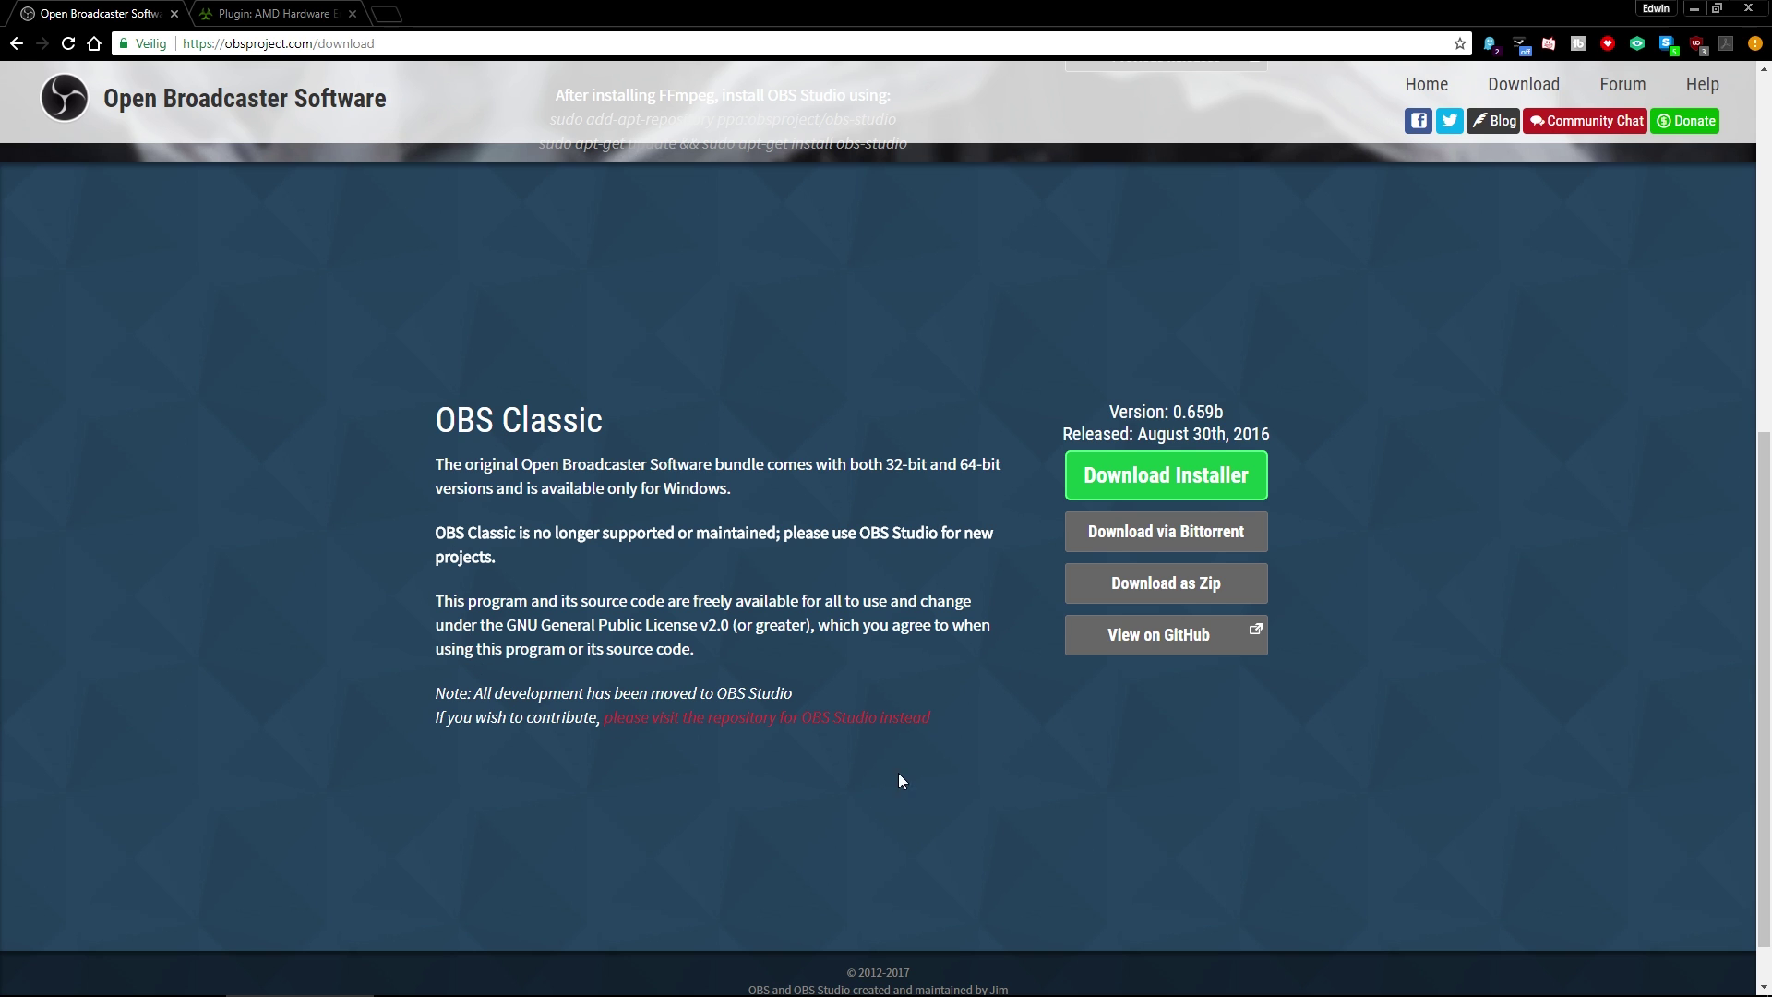
pyautogui.scroll(7, 899, 774)
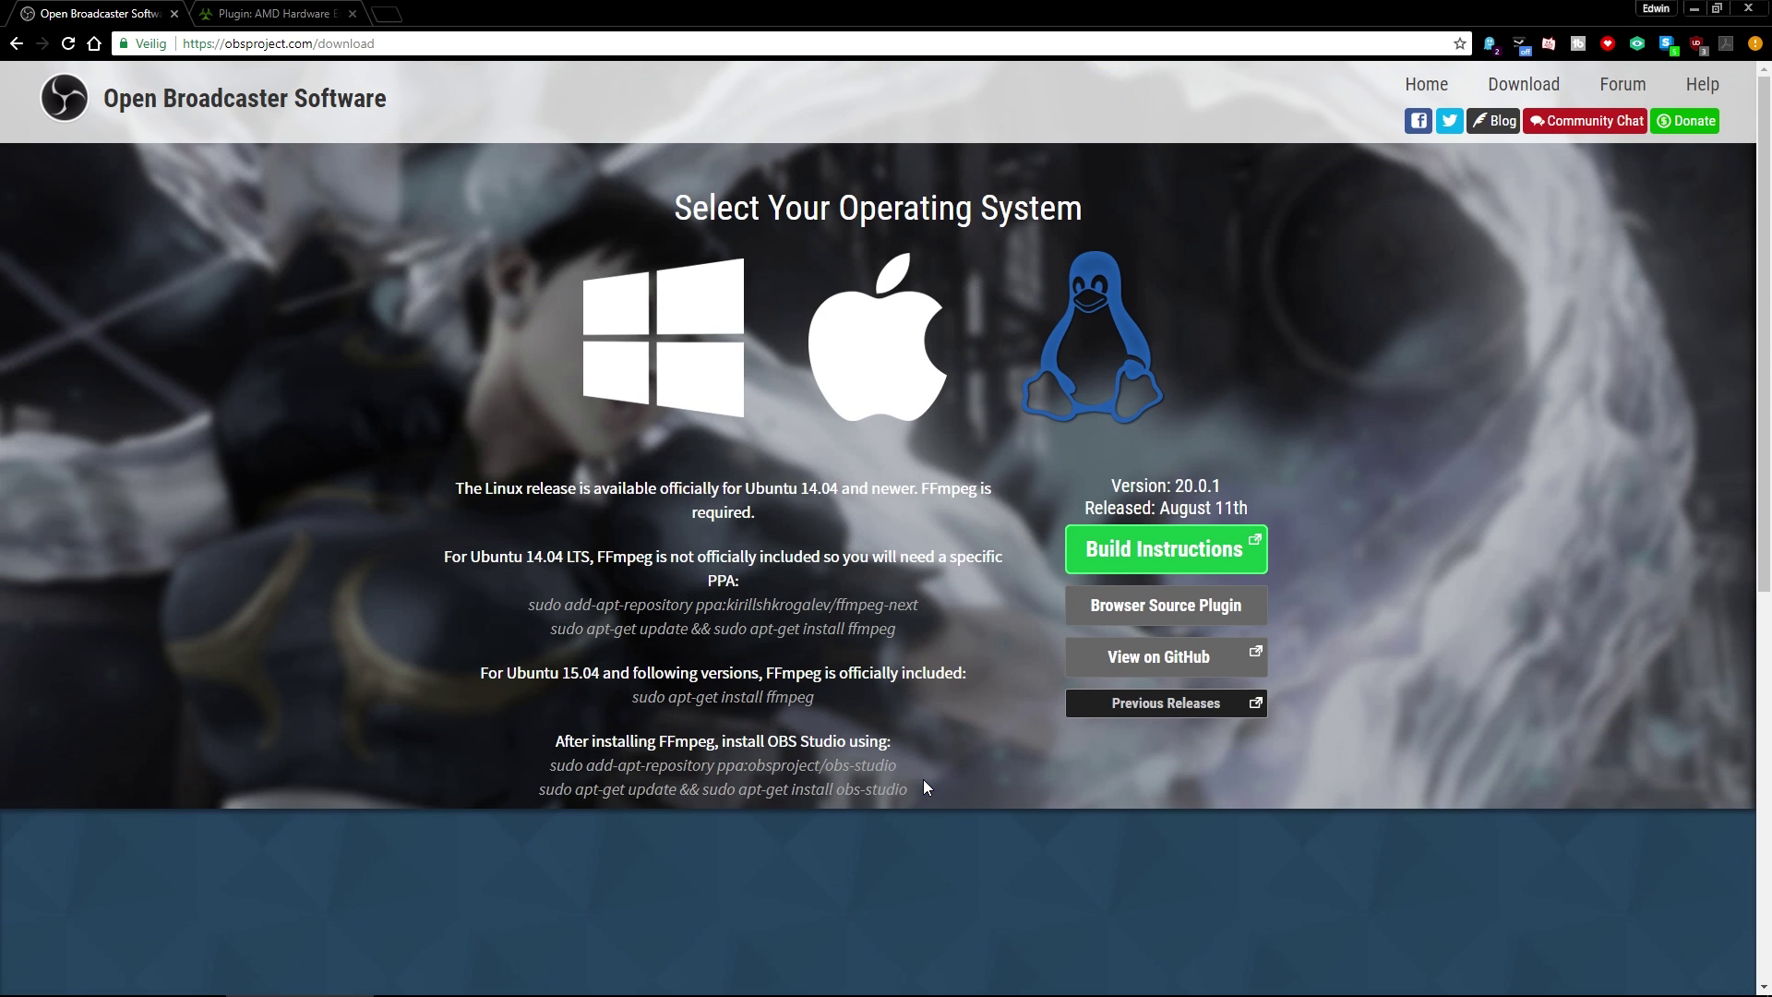
pyautogui.click(682, 367)
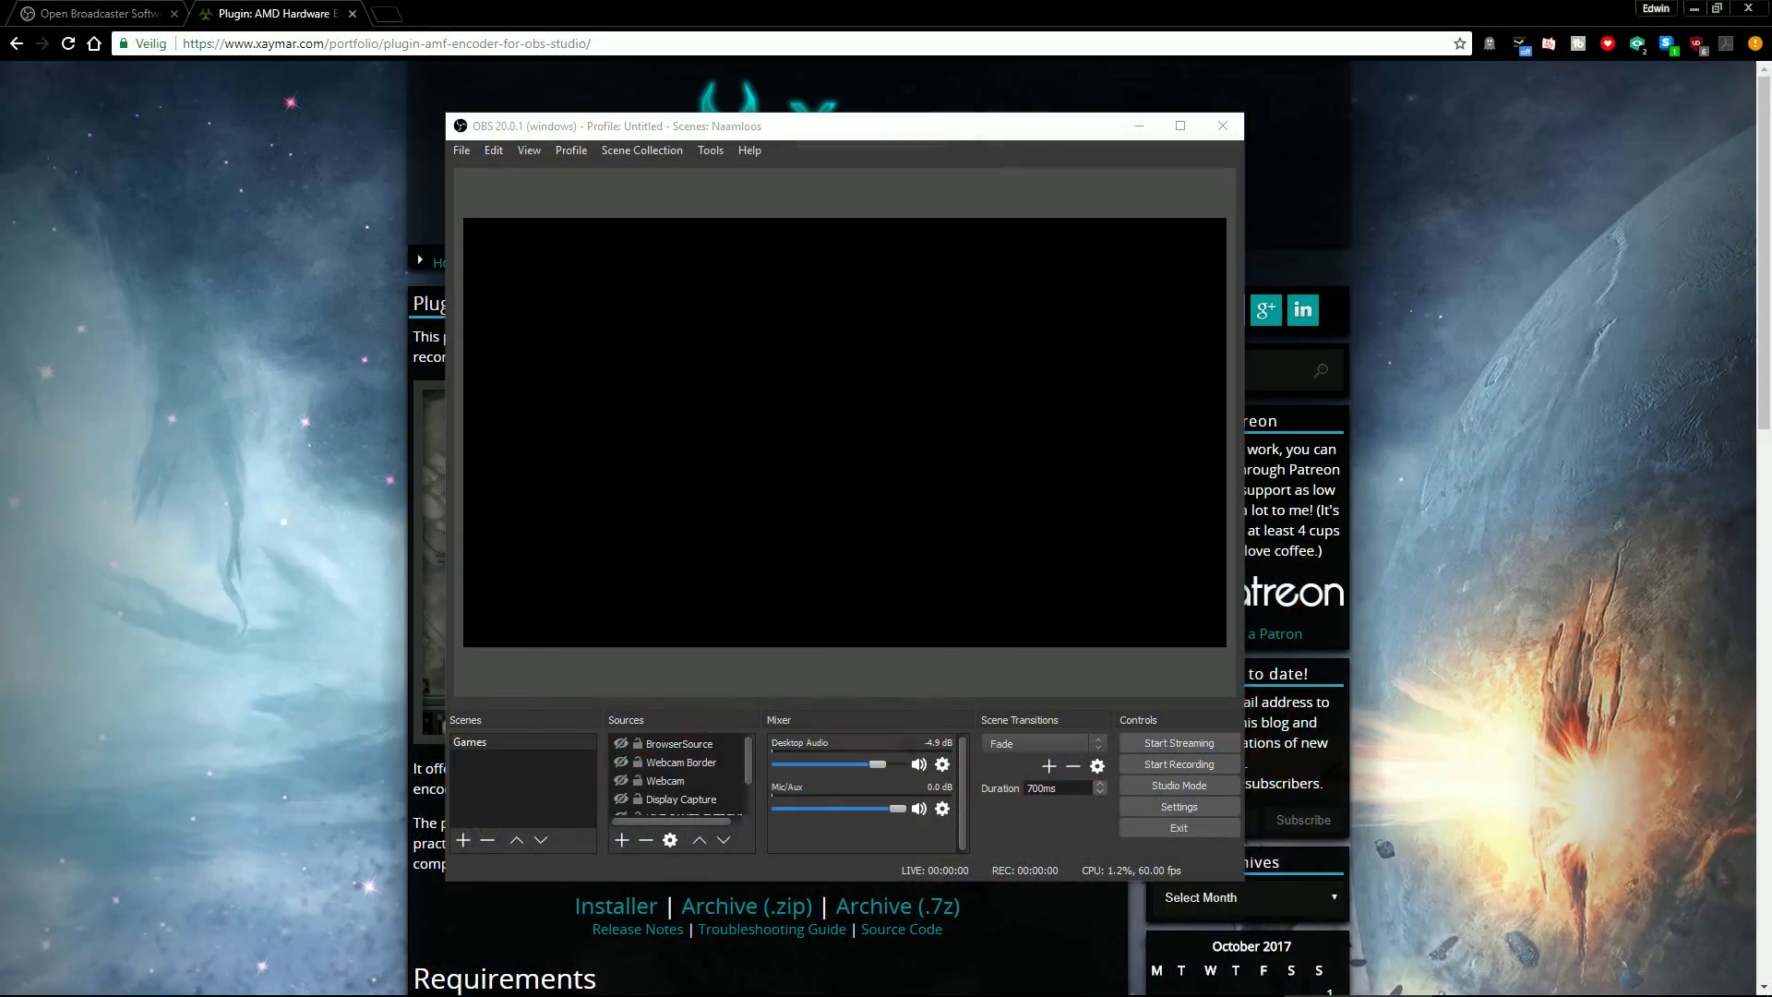
pyautogui.moveTo(867, 138)
pyautogui.mouseDown()
pyautogui.moveTo(885, 175)
pyautogui.moveTo(739, 186)
pyautogui.moveTo(899, 128)
pyautogui.mouseUp()
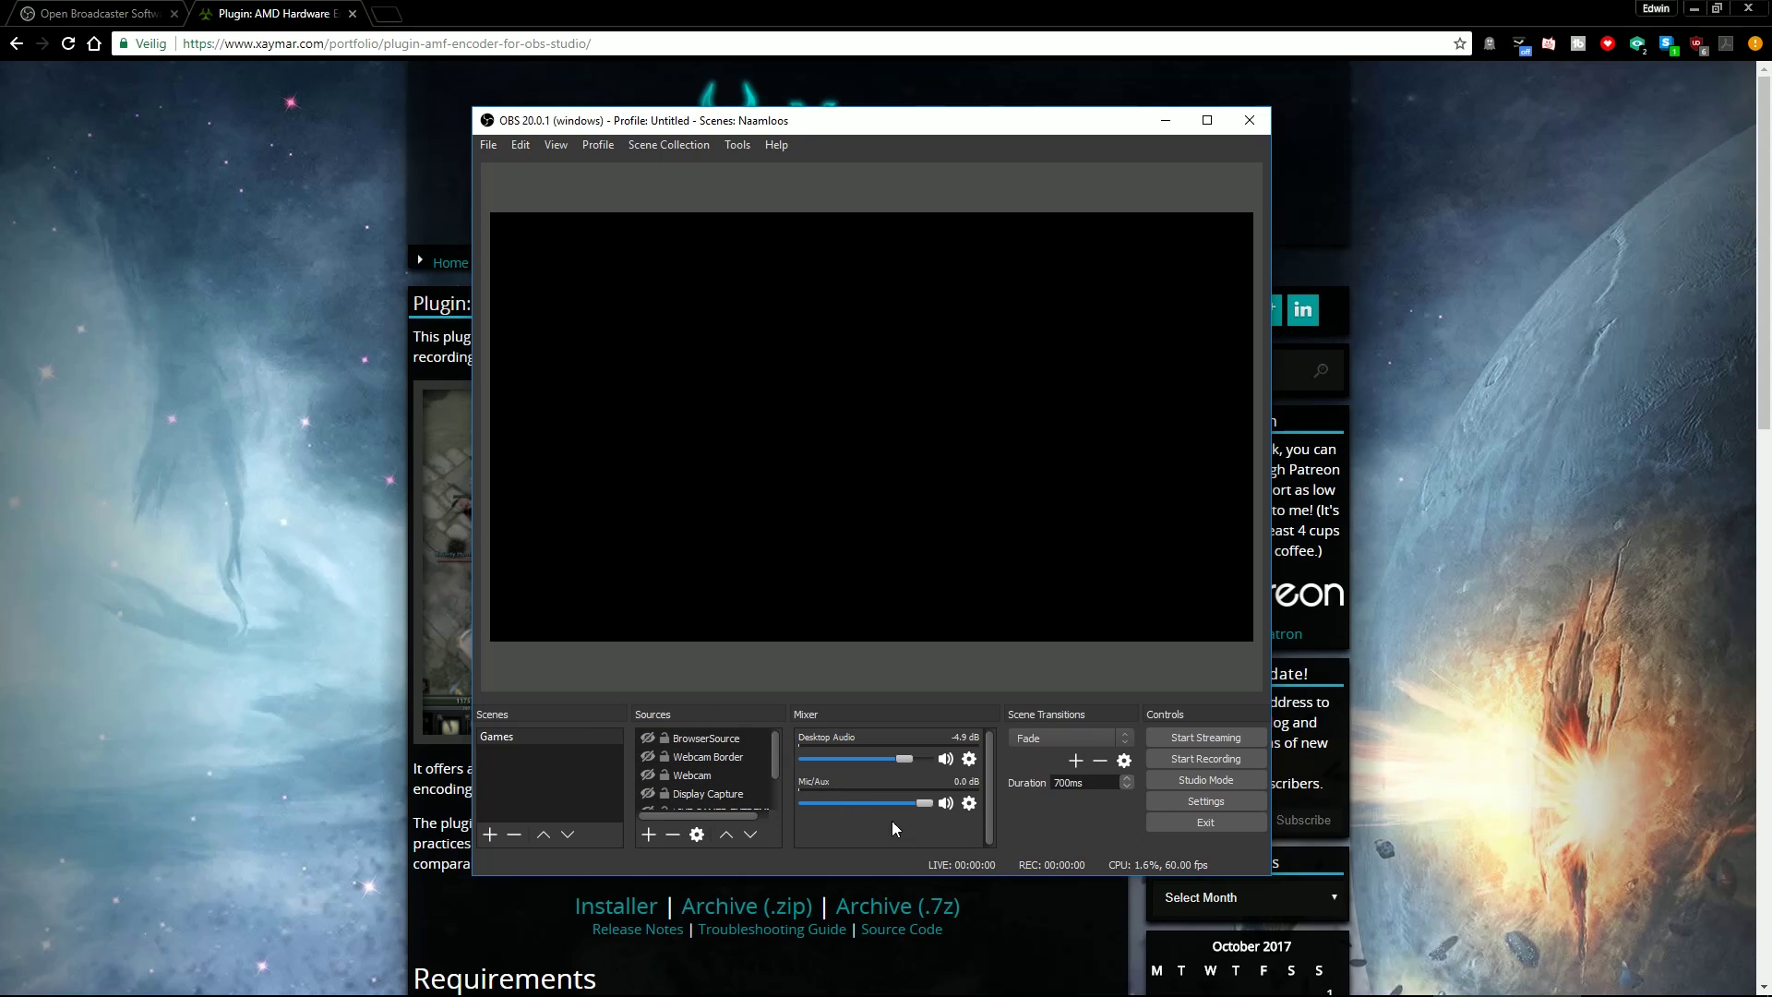
pyautogui.moveTo(869, 126); pyautogui.dragTo(861, 141)
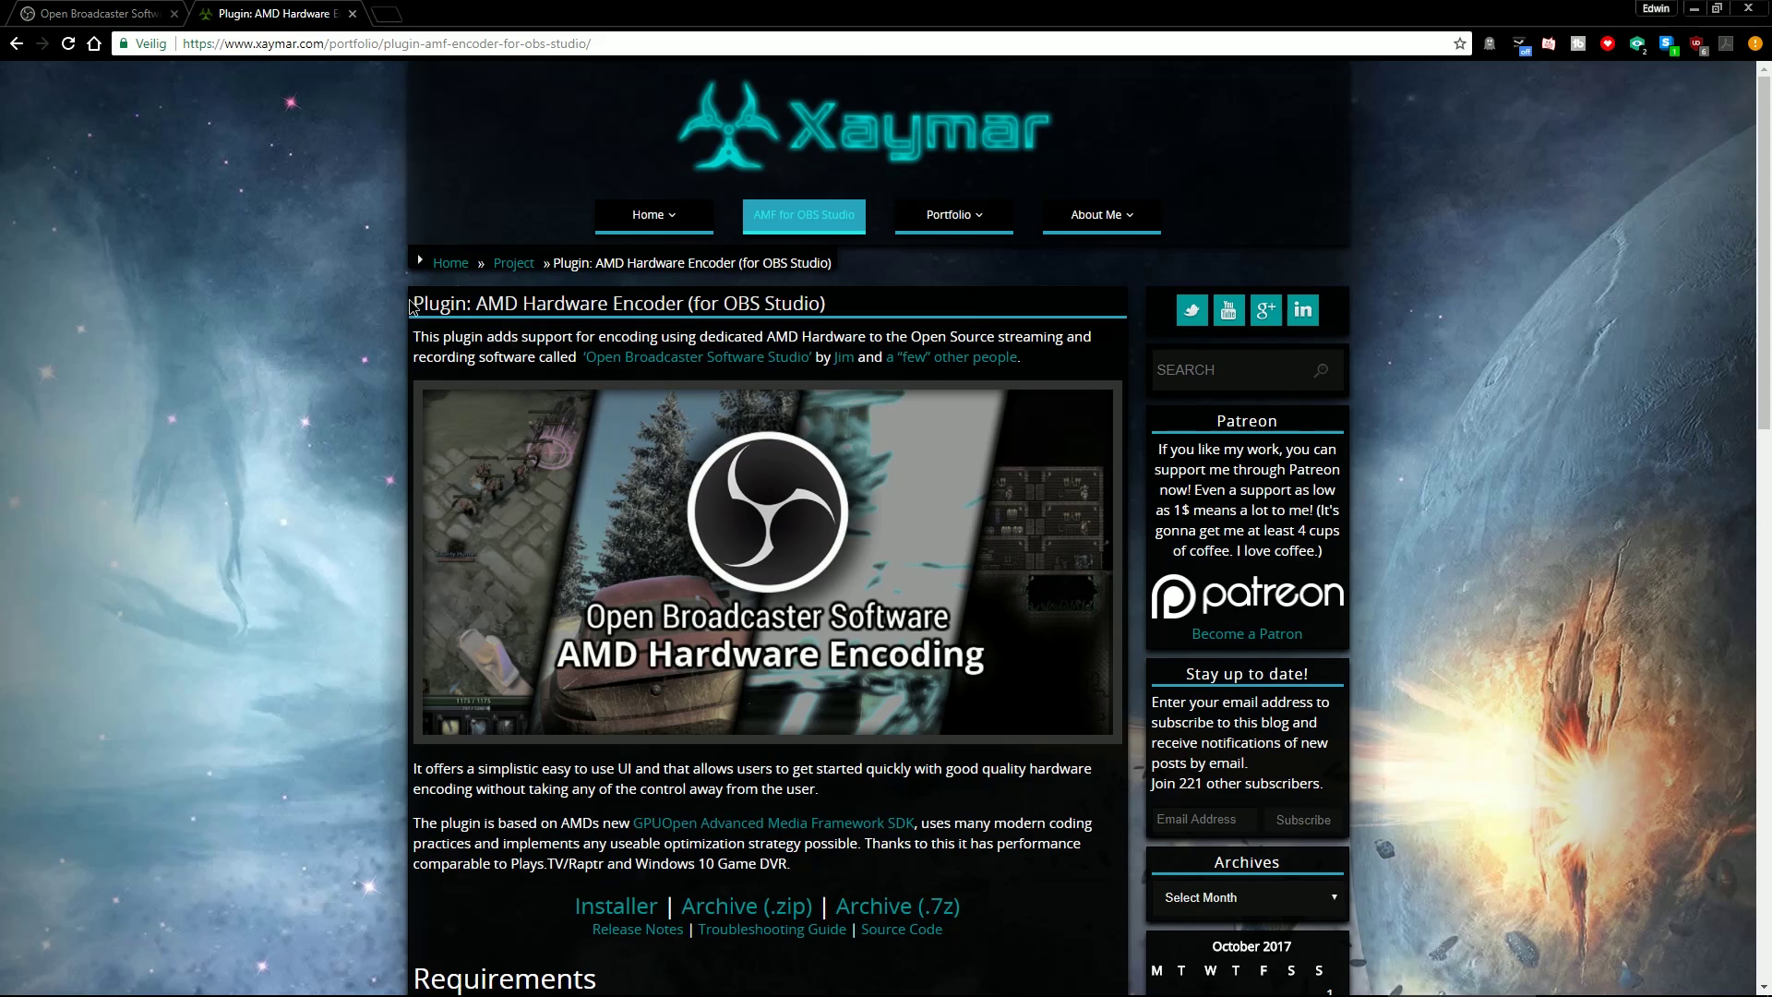
# Examine the AMD Hardware Encoder plugin page for OBS Studio from its title through the Requirements section.
pyautogui.moveTo(411, 306); pyautogui.dragTo(834, 320)
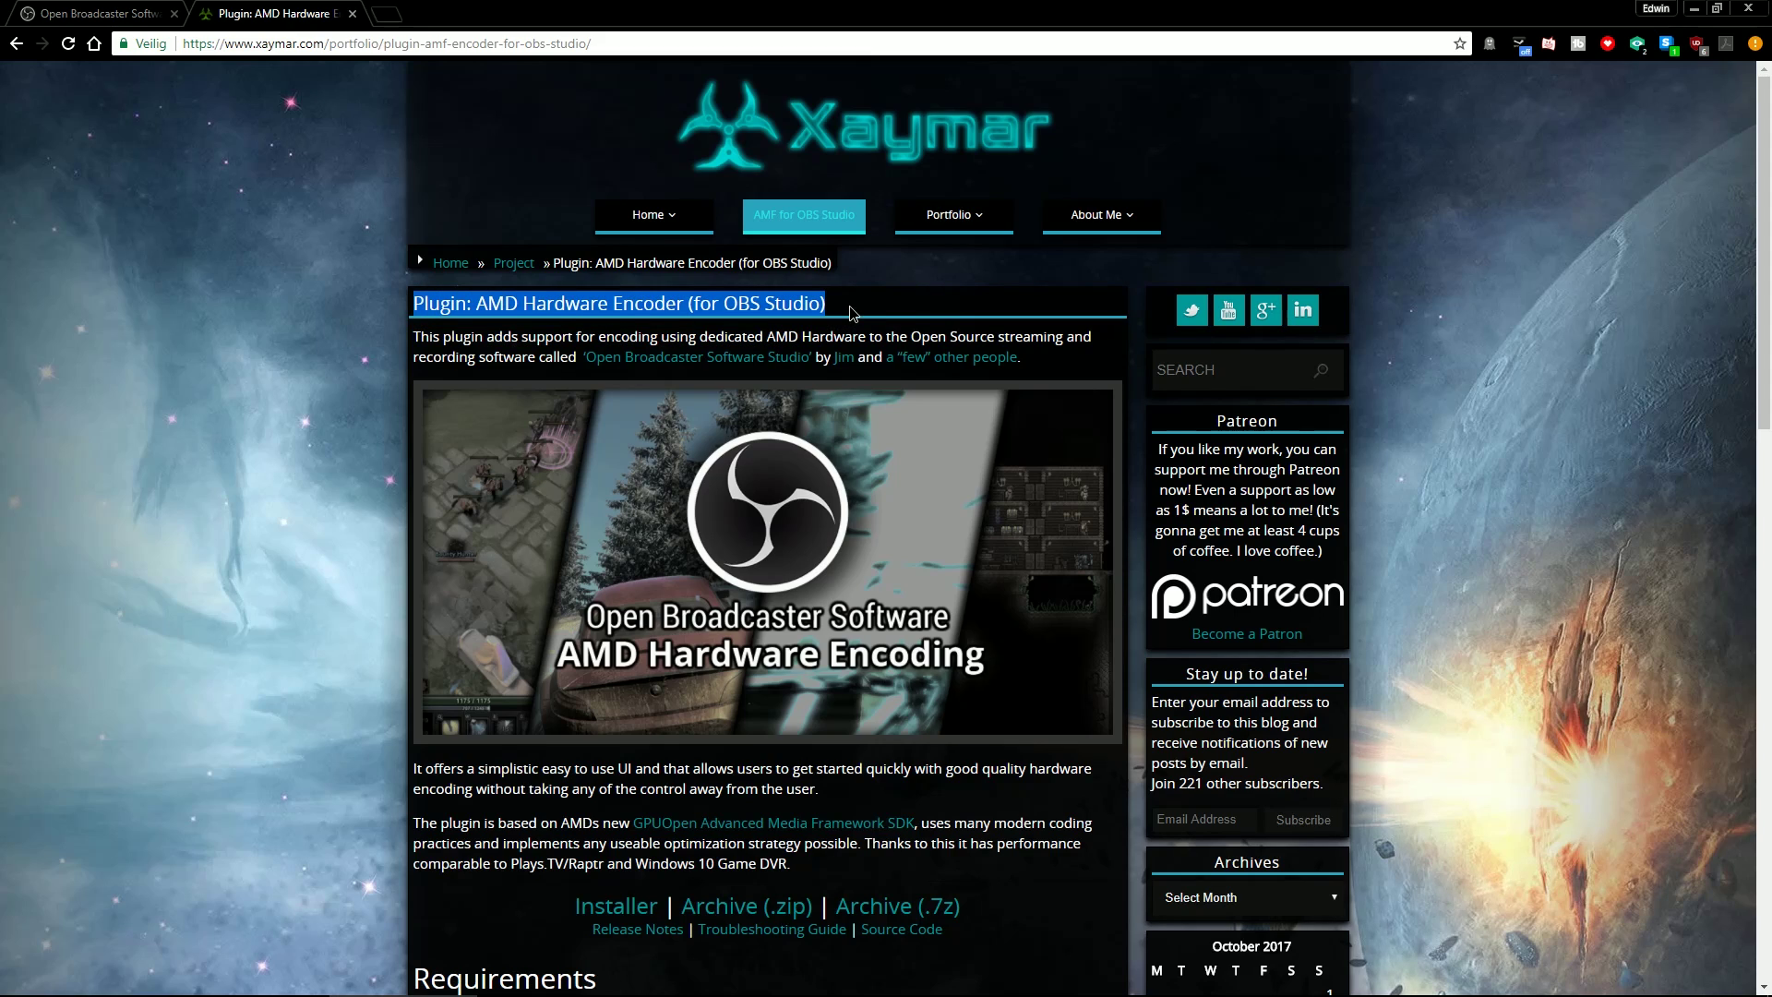
pyautogui.click(850, 307)
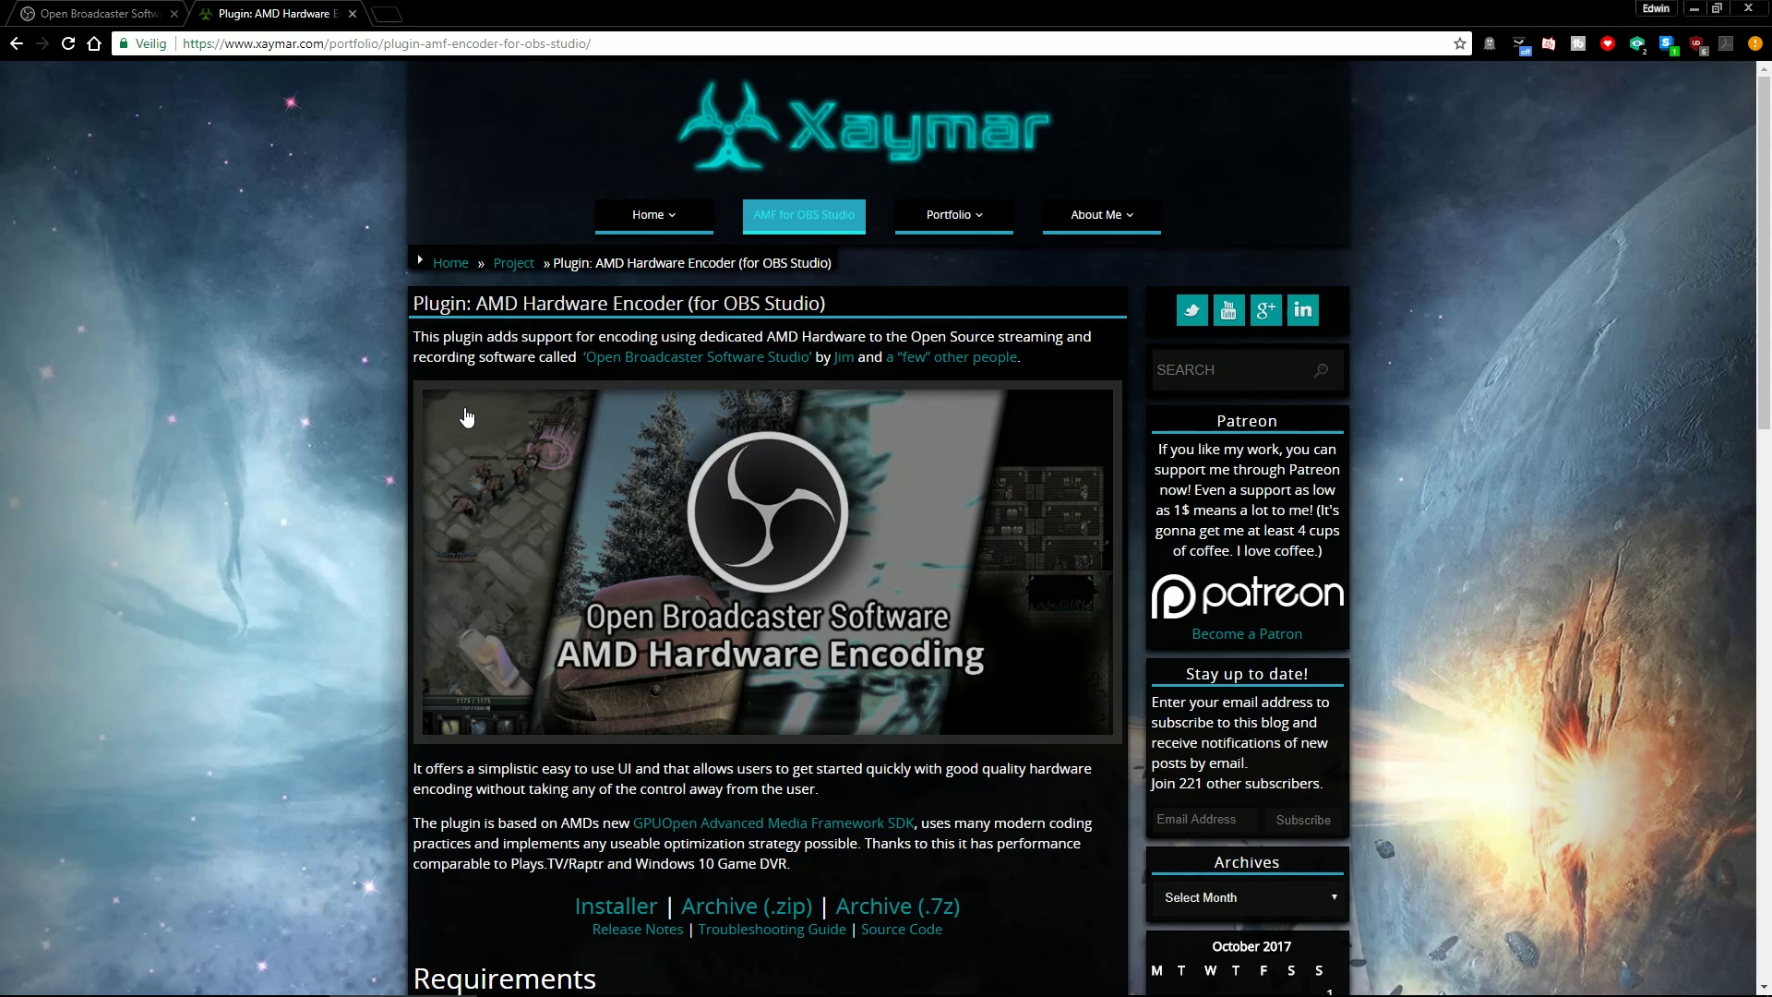
pyautogui.scroll(-1, 452, 373)
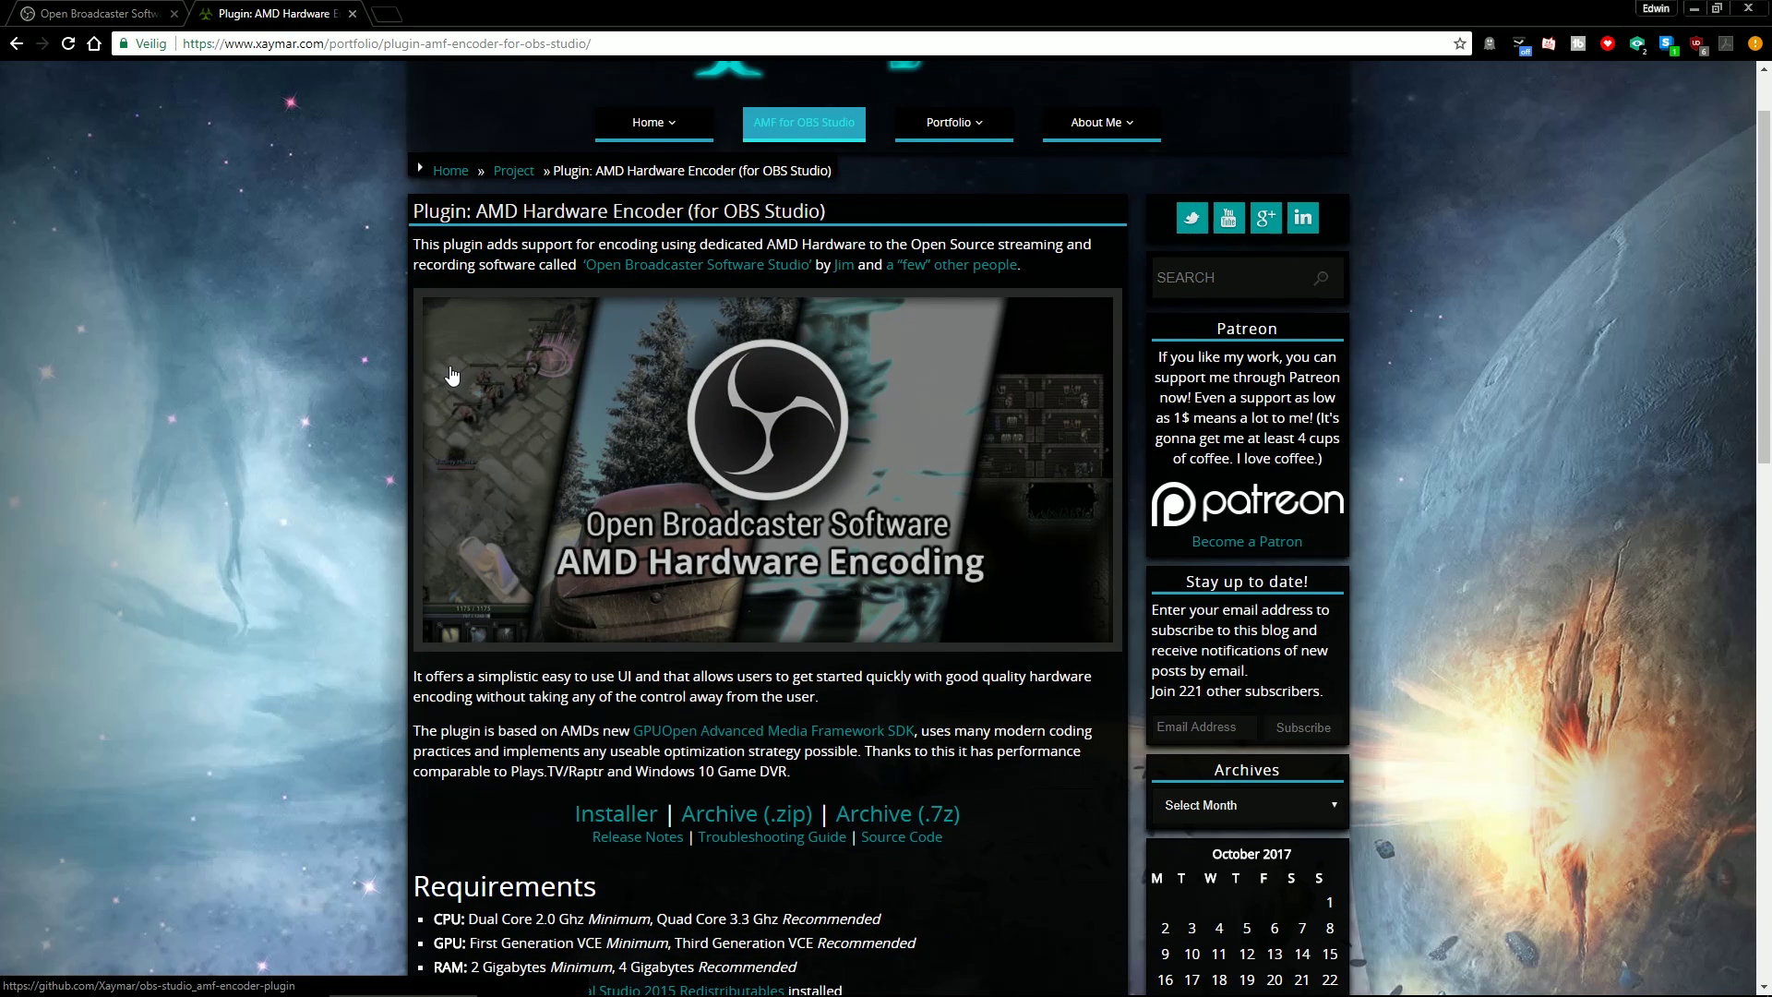
pyautogui.scroll(-1, 450, 367)
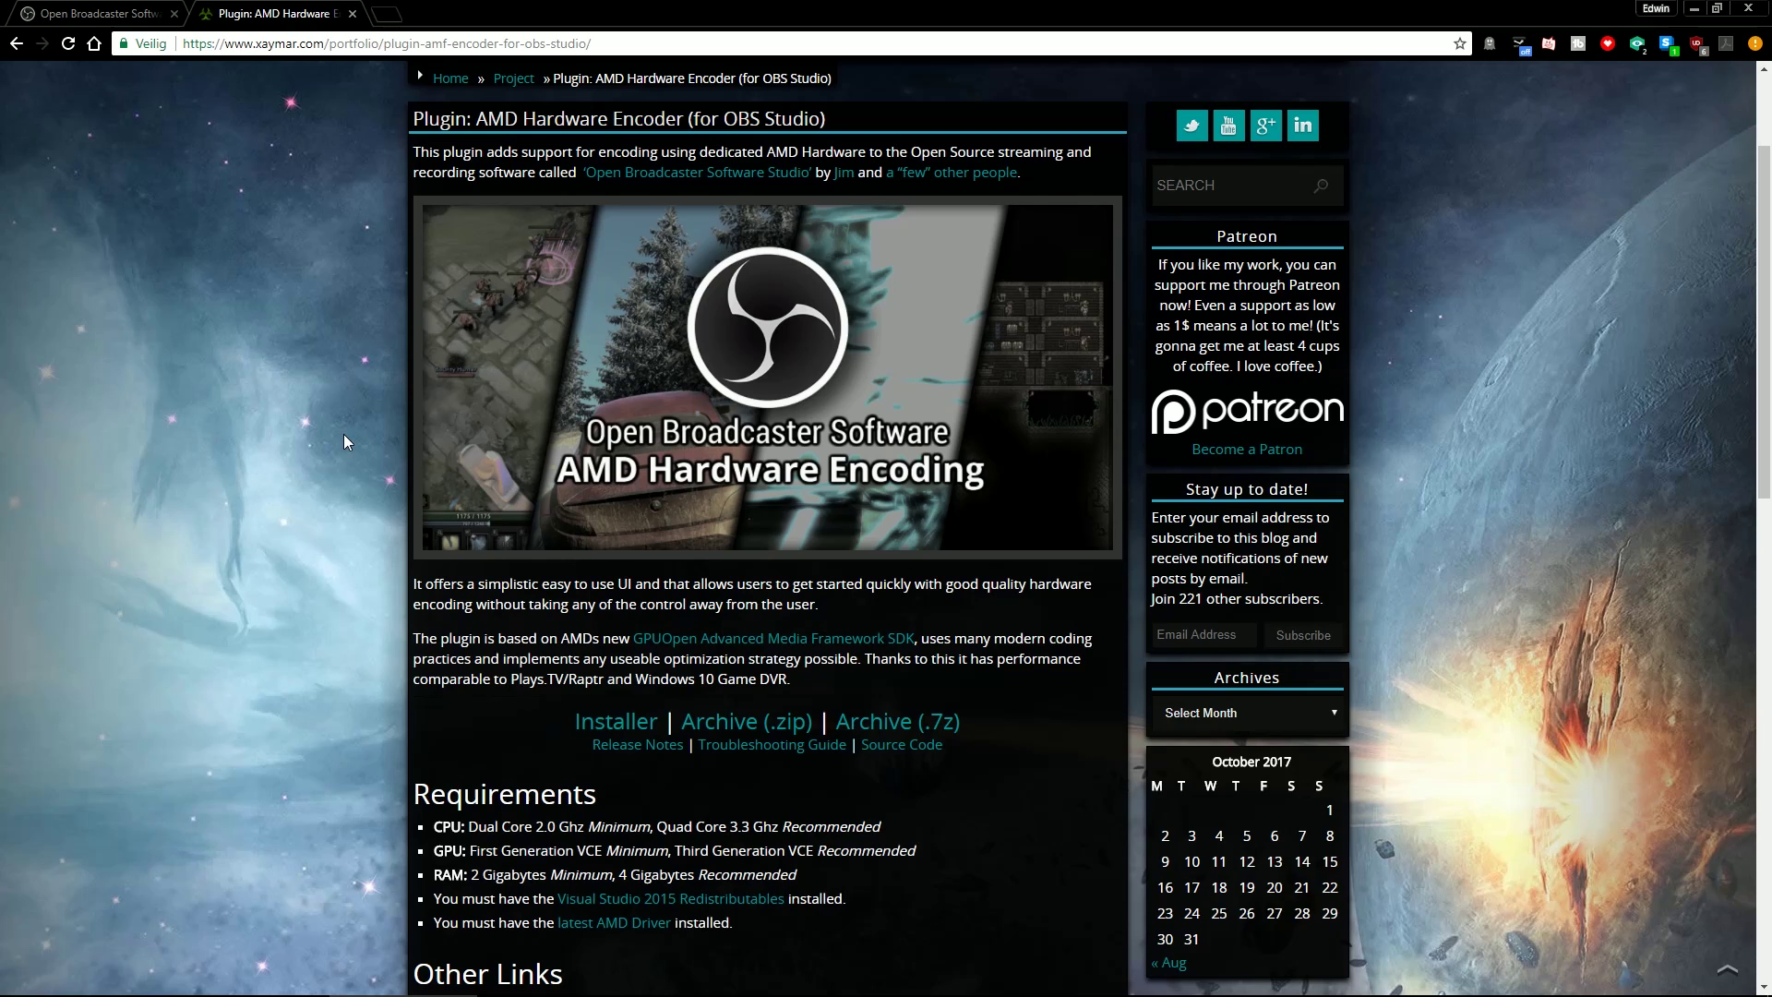
pyautogui.scroll(-2, 343, 435)
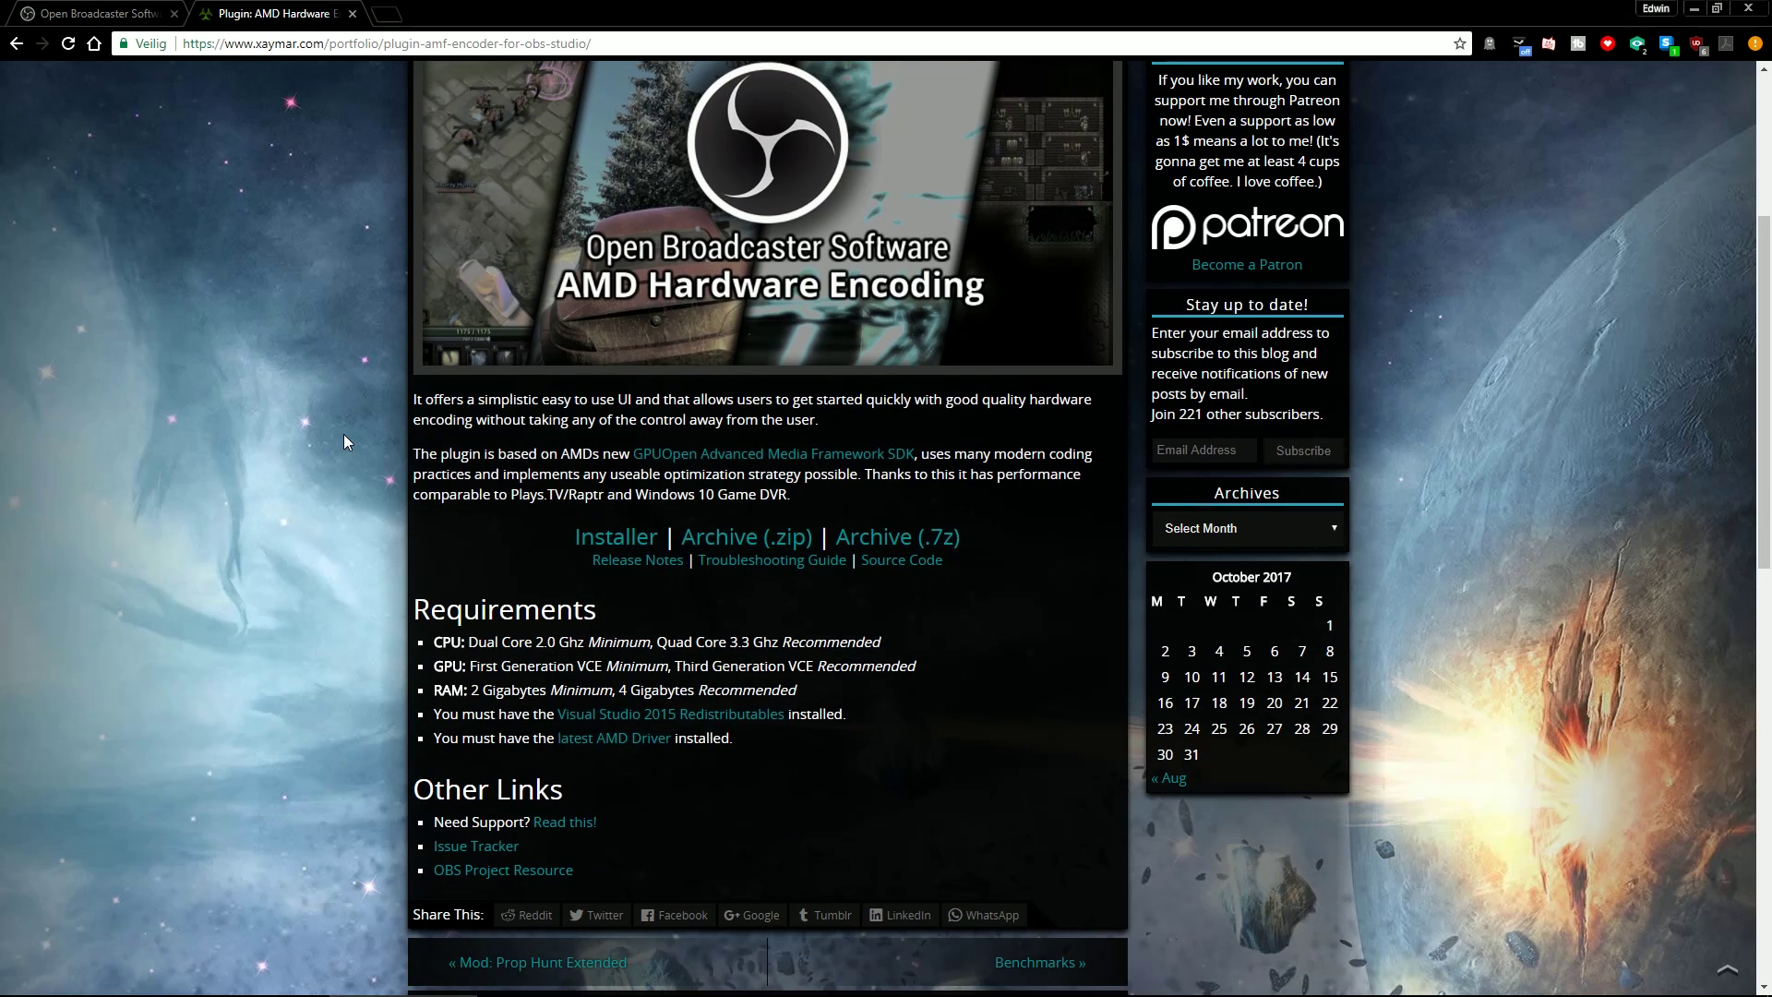
pyautogui.scroll(-1, 343, 442)
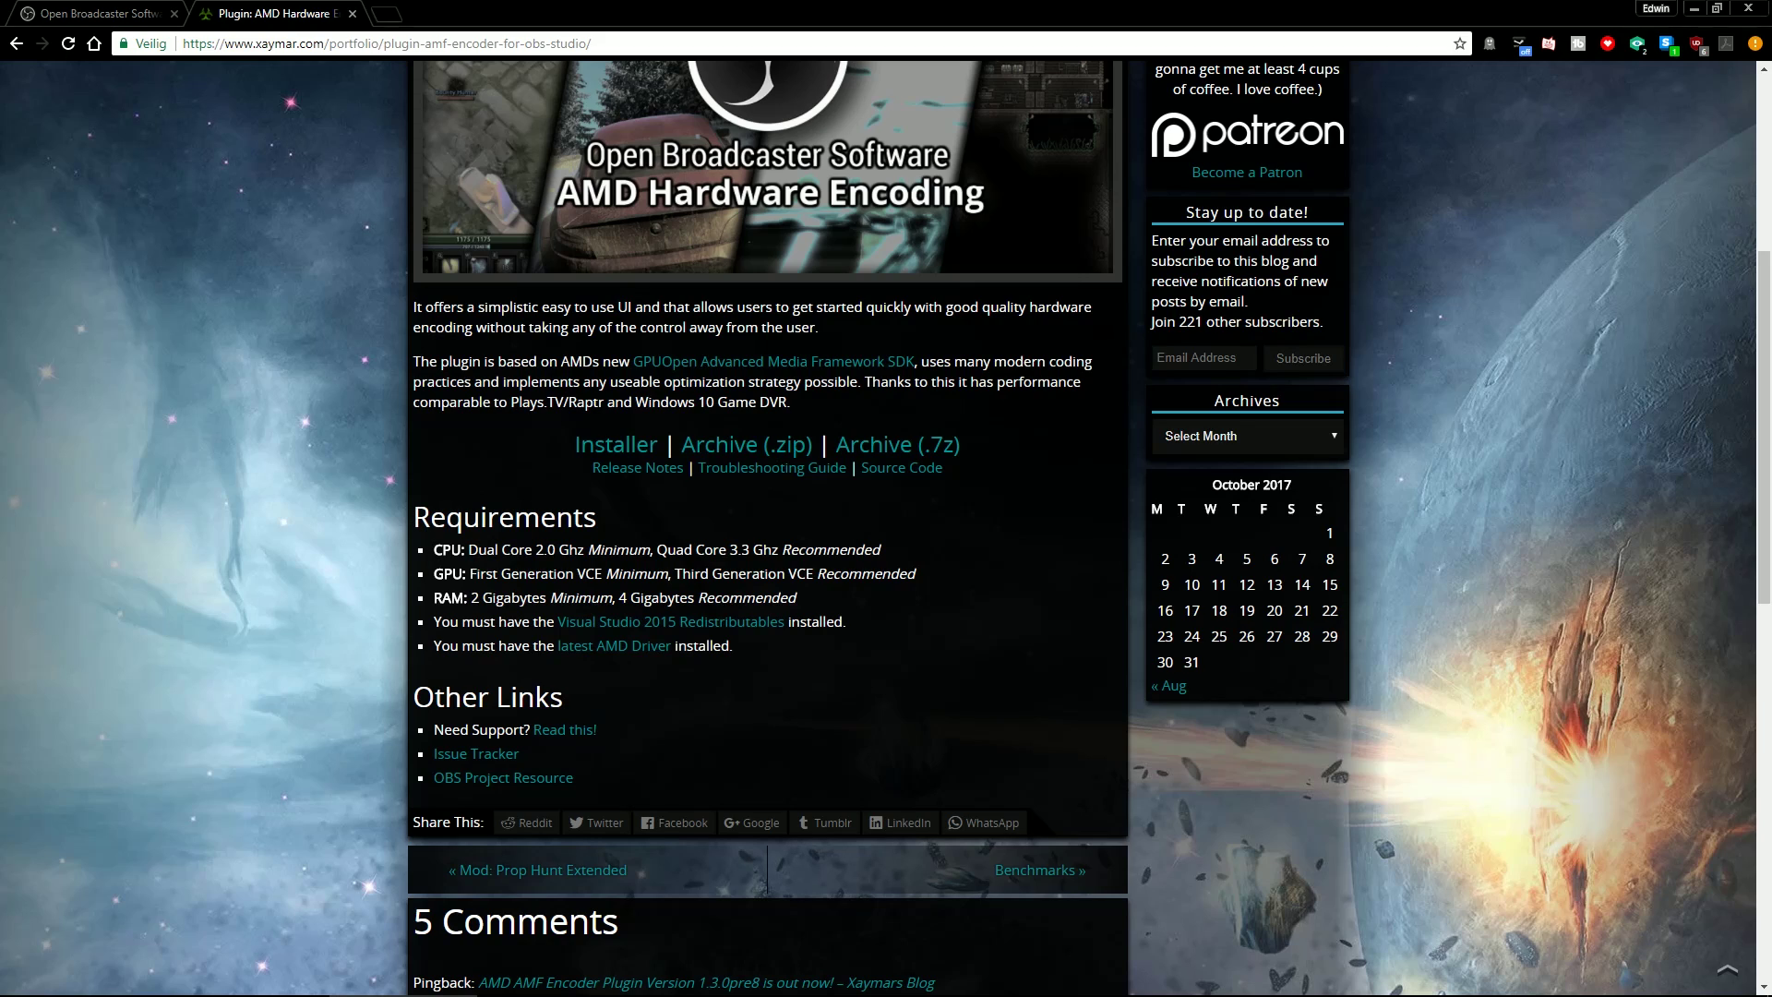
# Examine the plugin's CPU, GPU, RAM and AMD driver requirements line by line.
pyautogui.moveTo(432, 549); pyautogui.dragTo(895, 563)
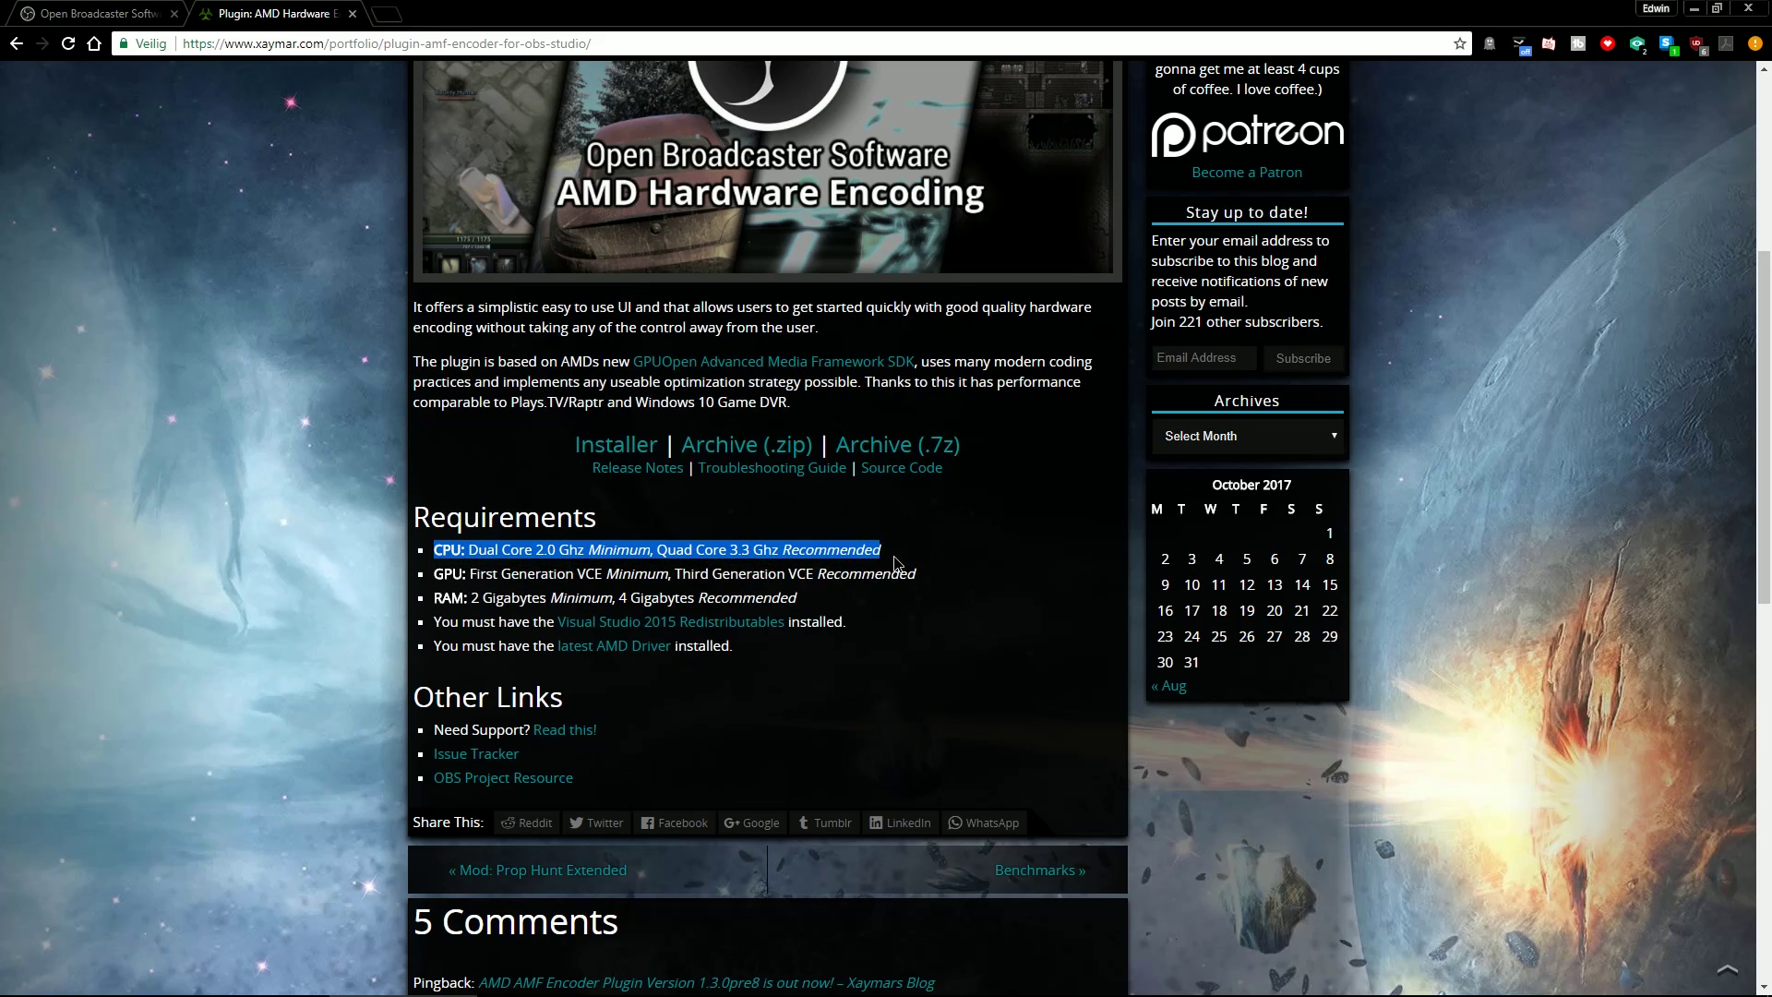
pyautogui.click(894, 558)
pyautogui.moveTo(436, 572); pyautogui.dragTo(926, 577)
pyautogui.click(926, 578)
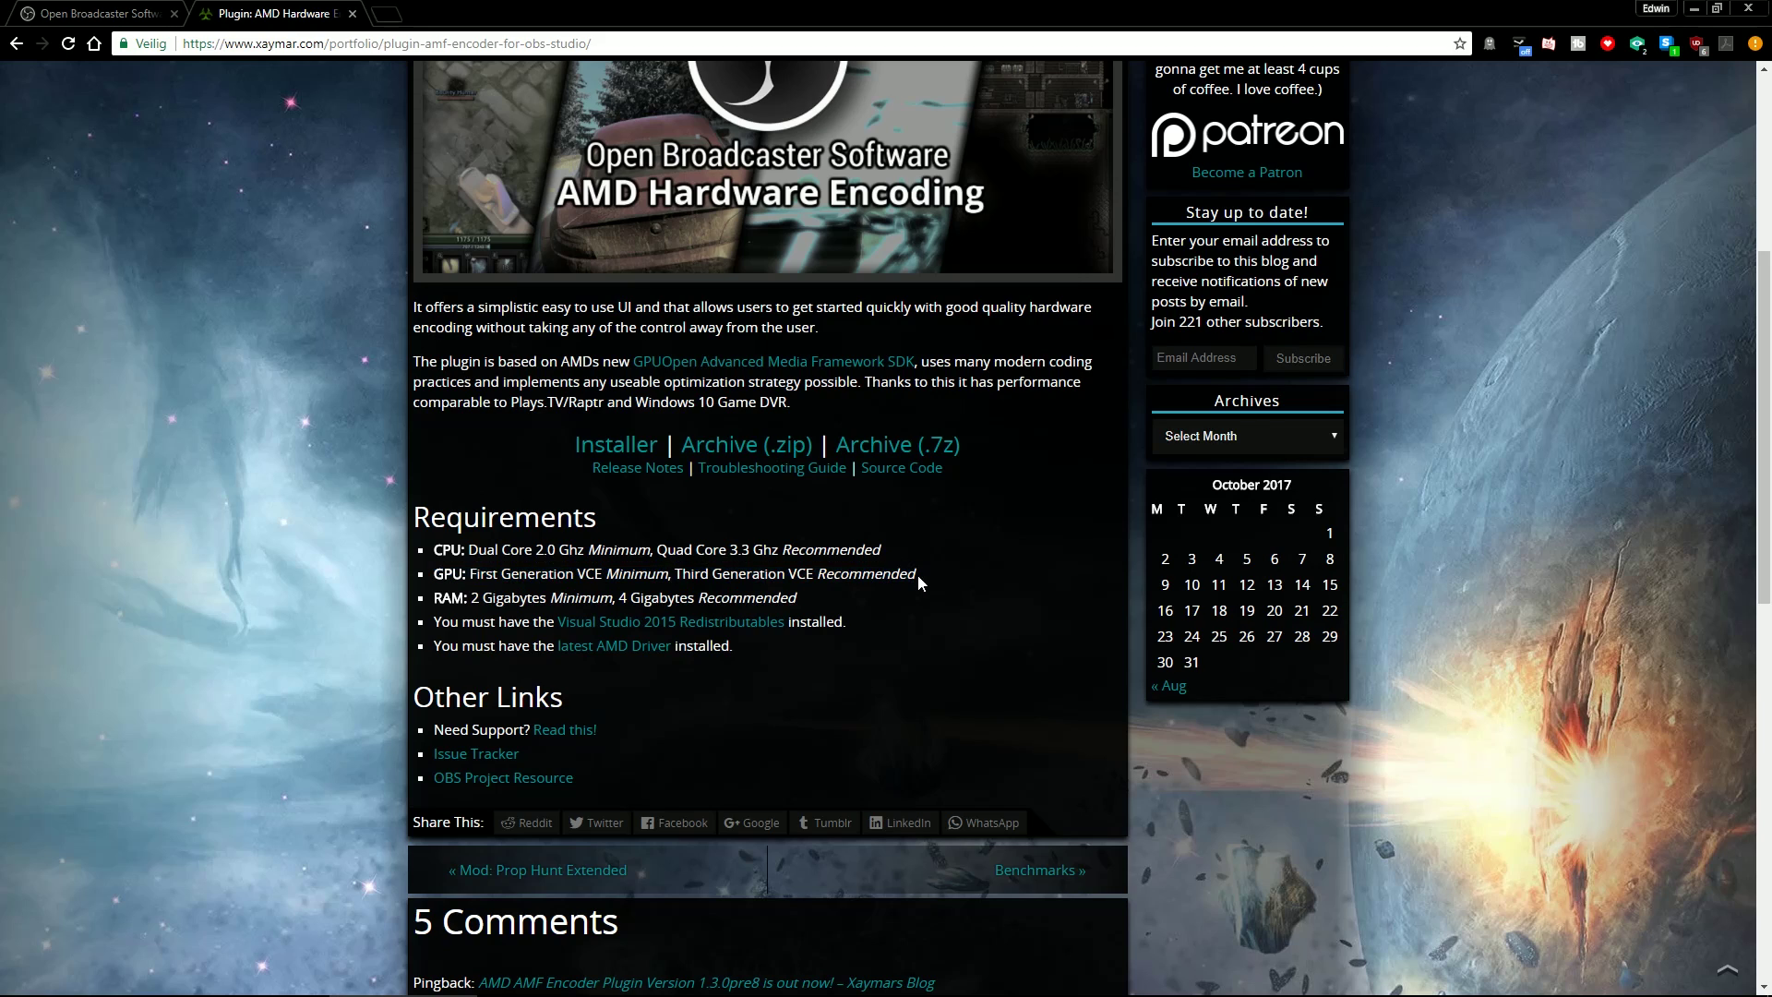
pyautogui.moveTo(437, 600); pyautogui.dragTo(810, 597)
pyautogui.click(810, 597)
pyautogui.moveTo(441, 646); pyautogui.dragTo(762, 644)
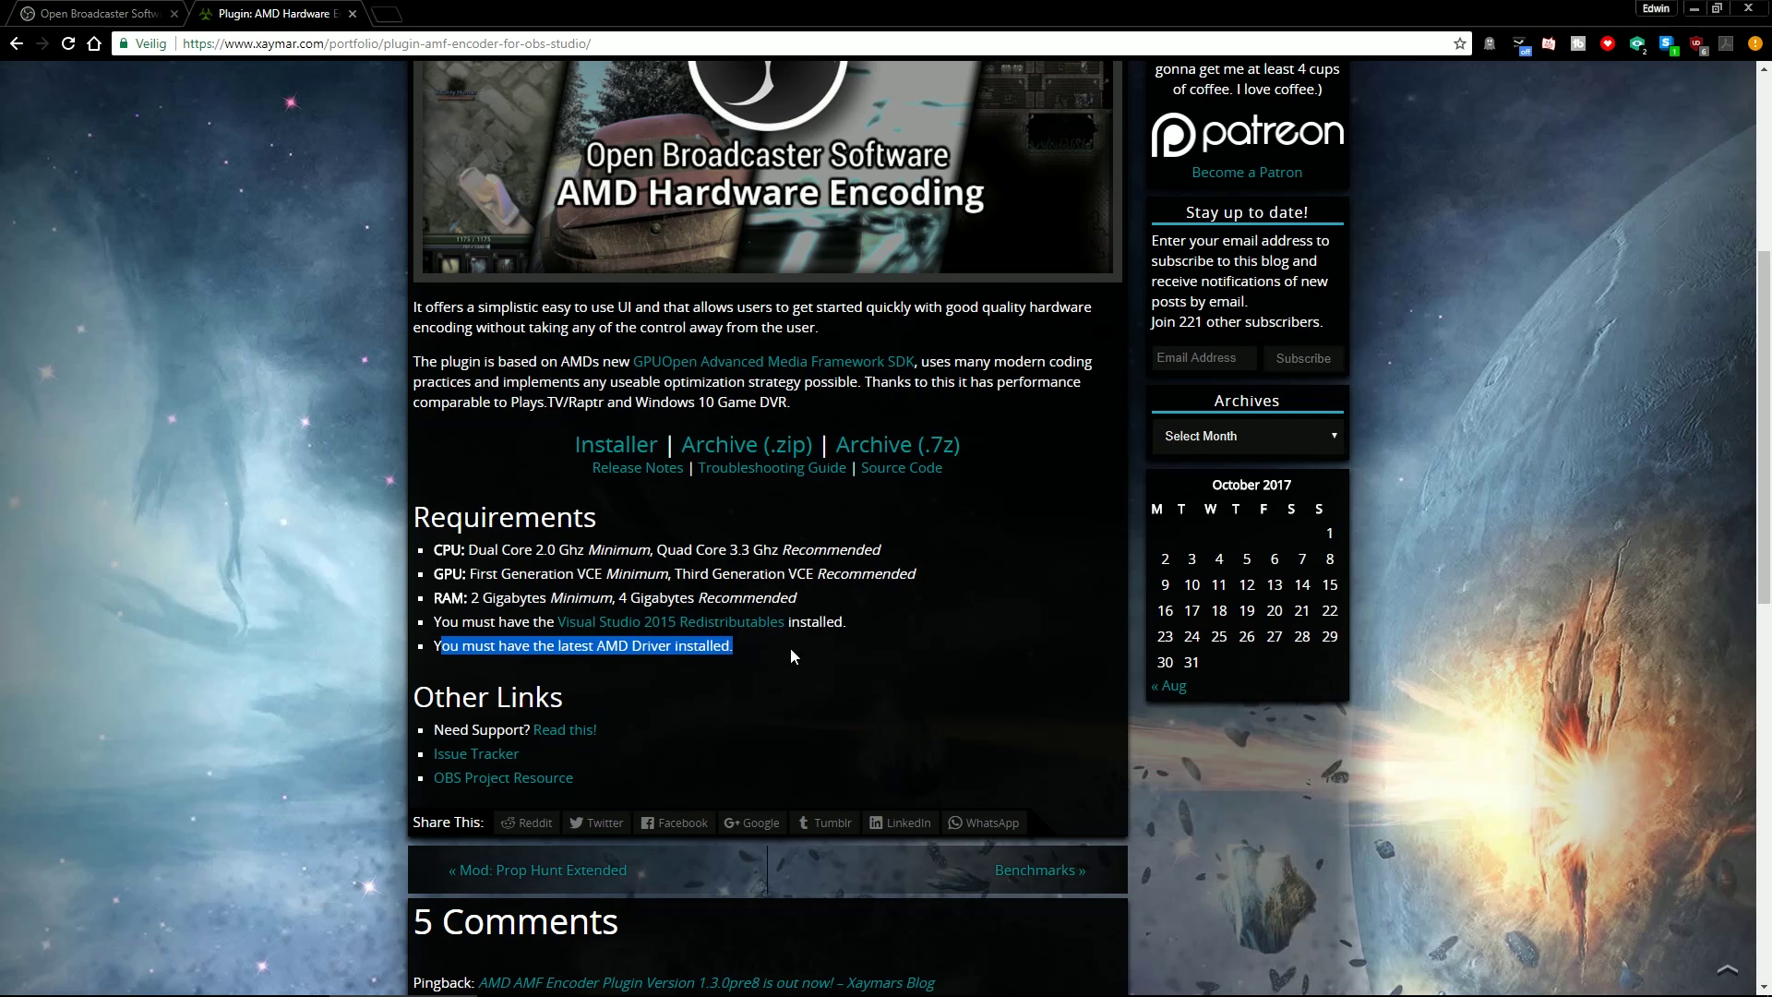
pyautogui.click(790, 646)
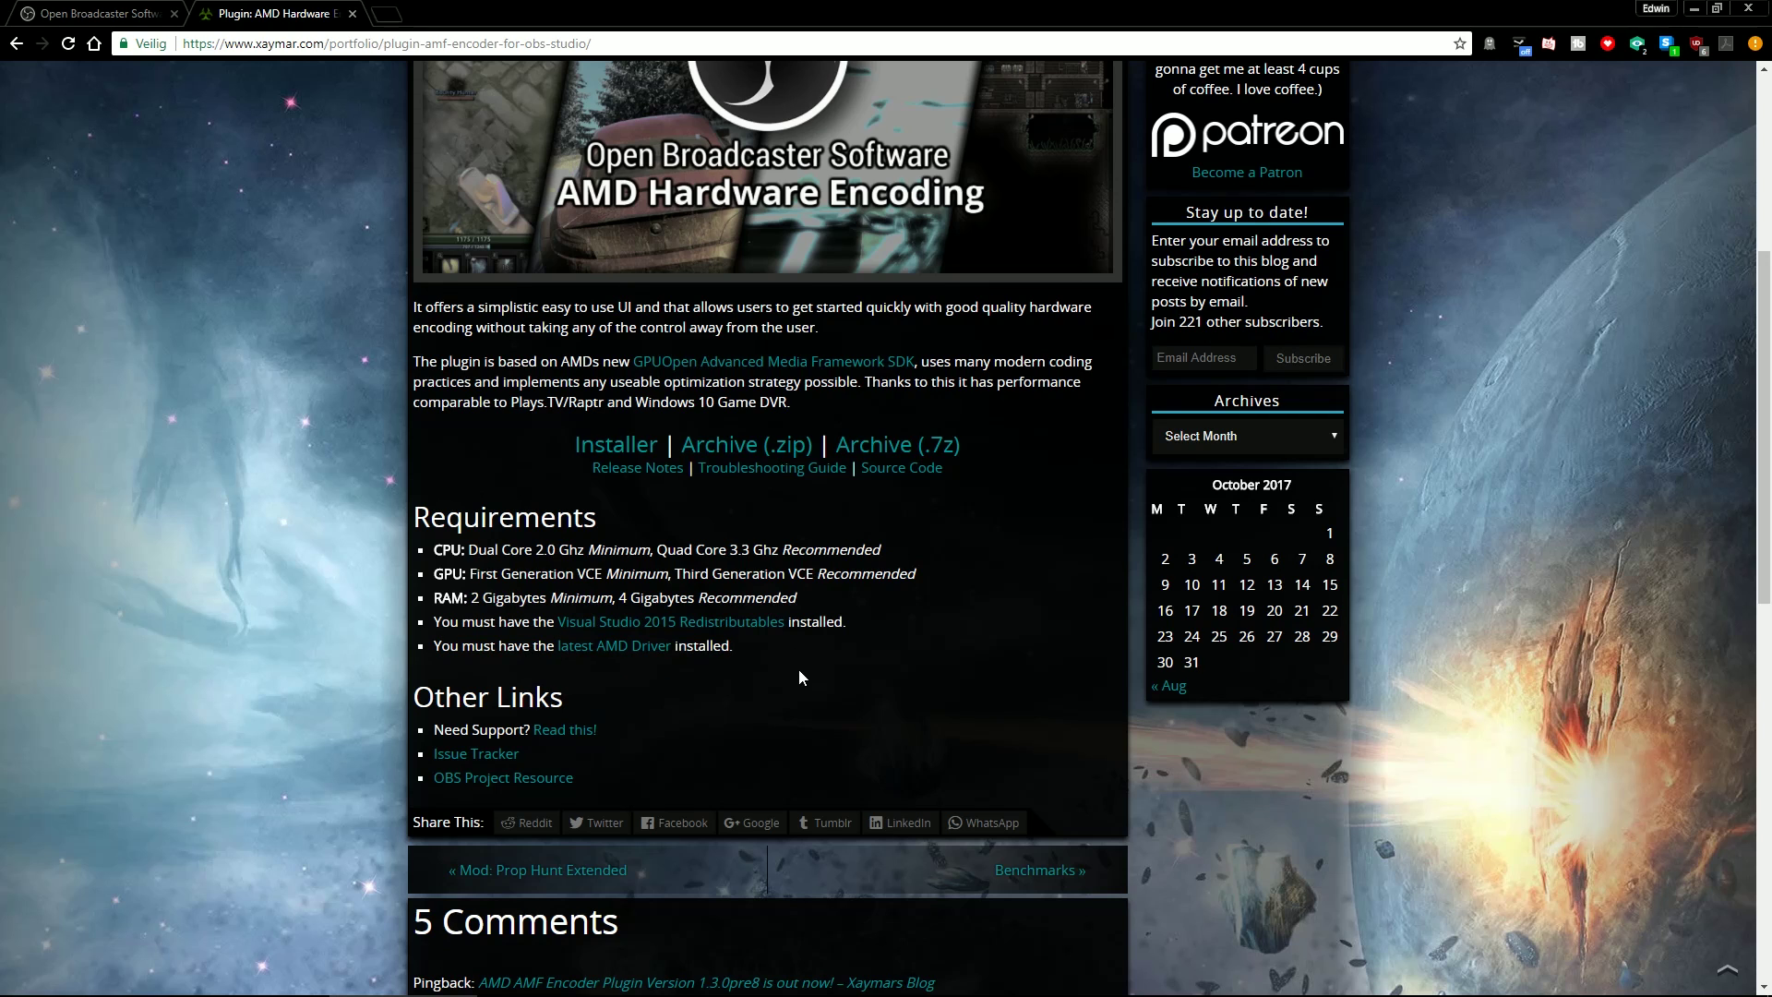
# Download the AMD Encoder for OBS Studio installer from the plugin page and run it.
pyautogui.scroll(2, 799, 670)
pyautogui.scroll(3, 799, 672)
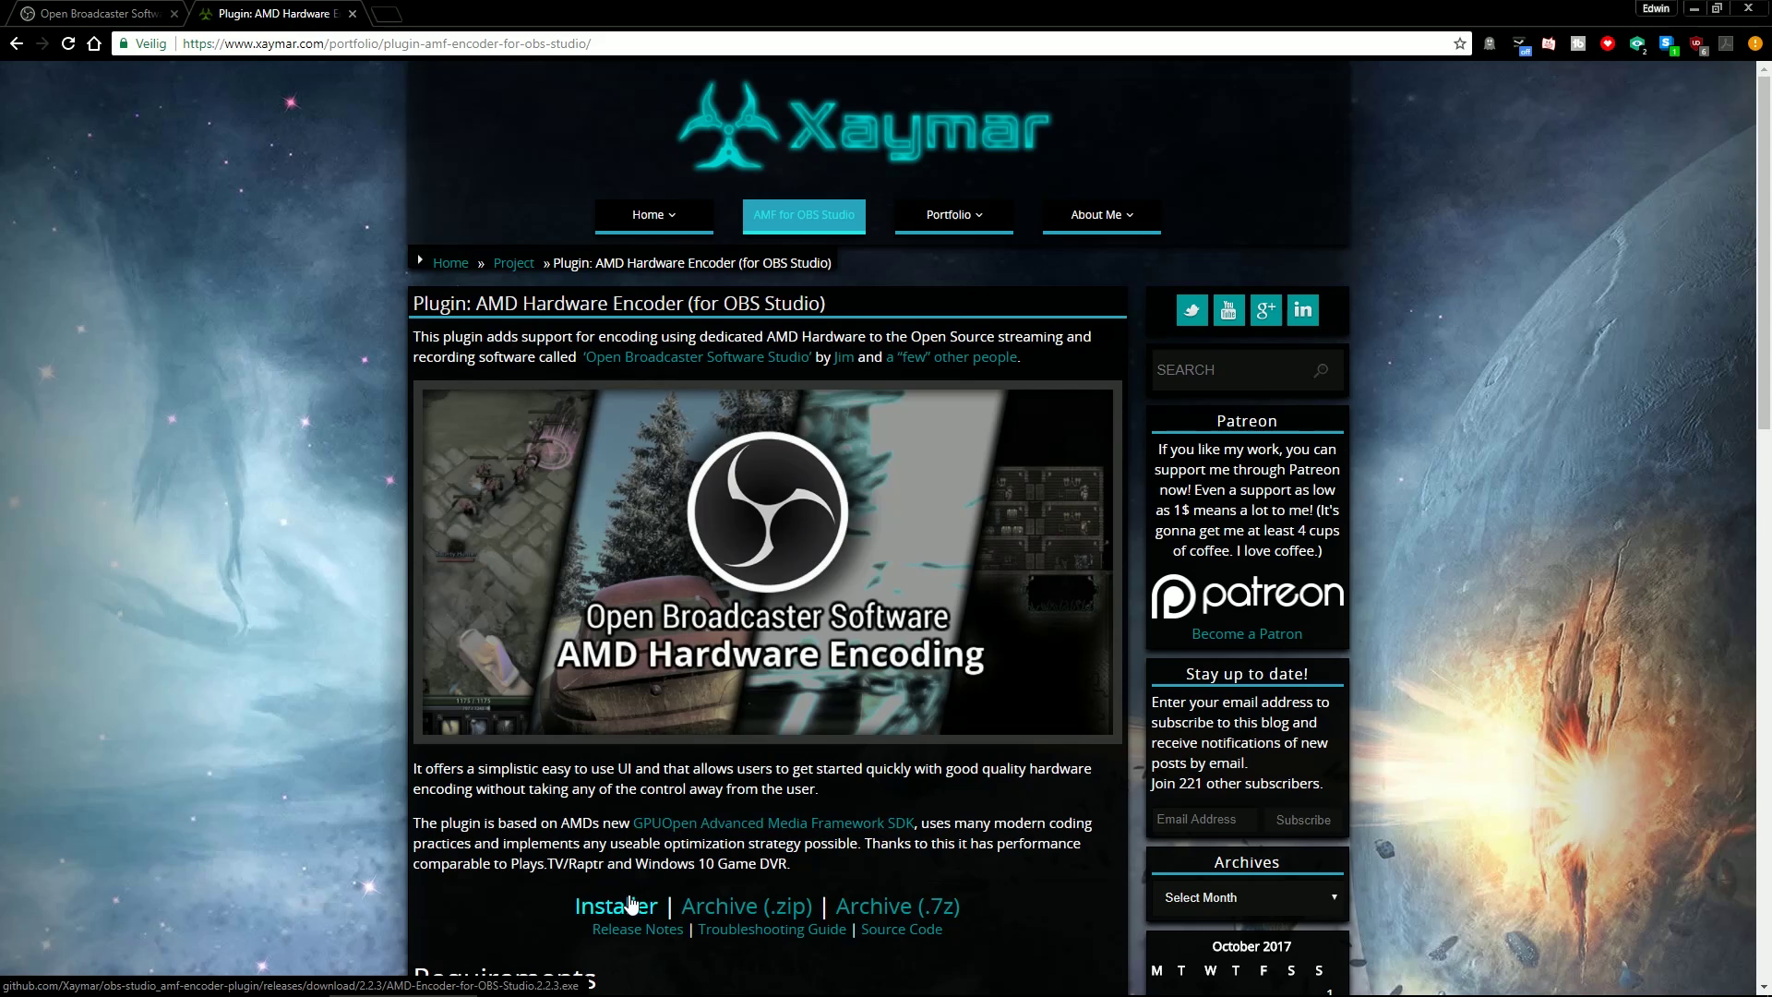
pyautogui.click(624, 912)
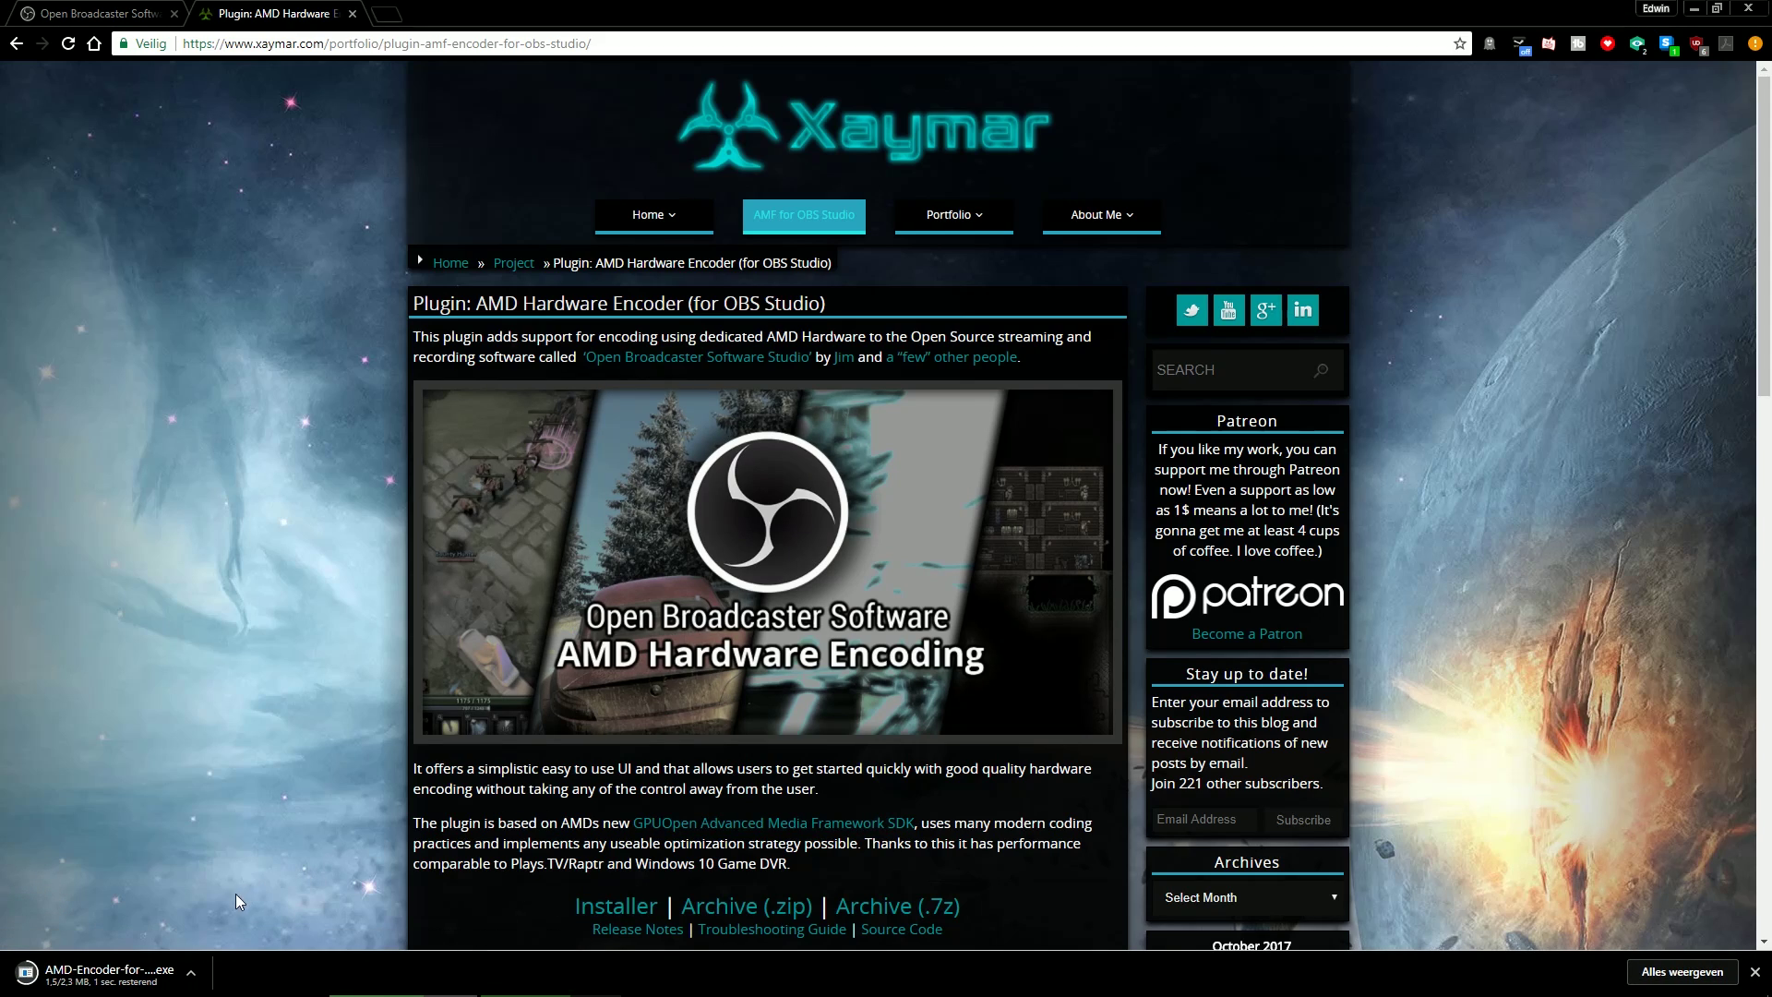
pyautogui.click(113, 978)
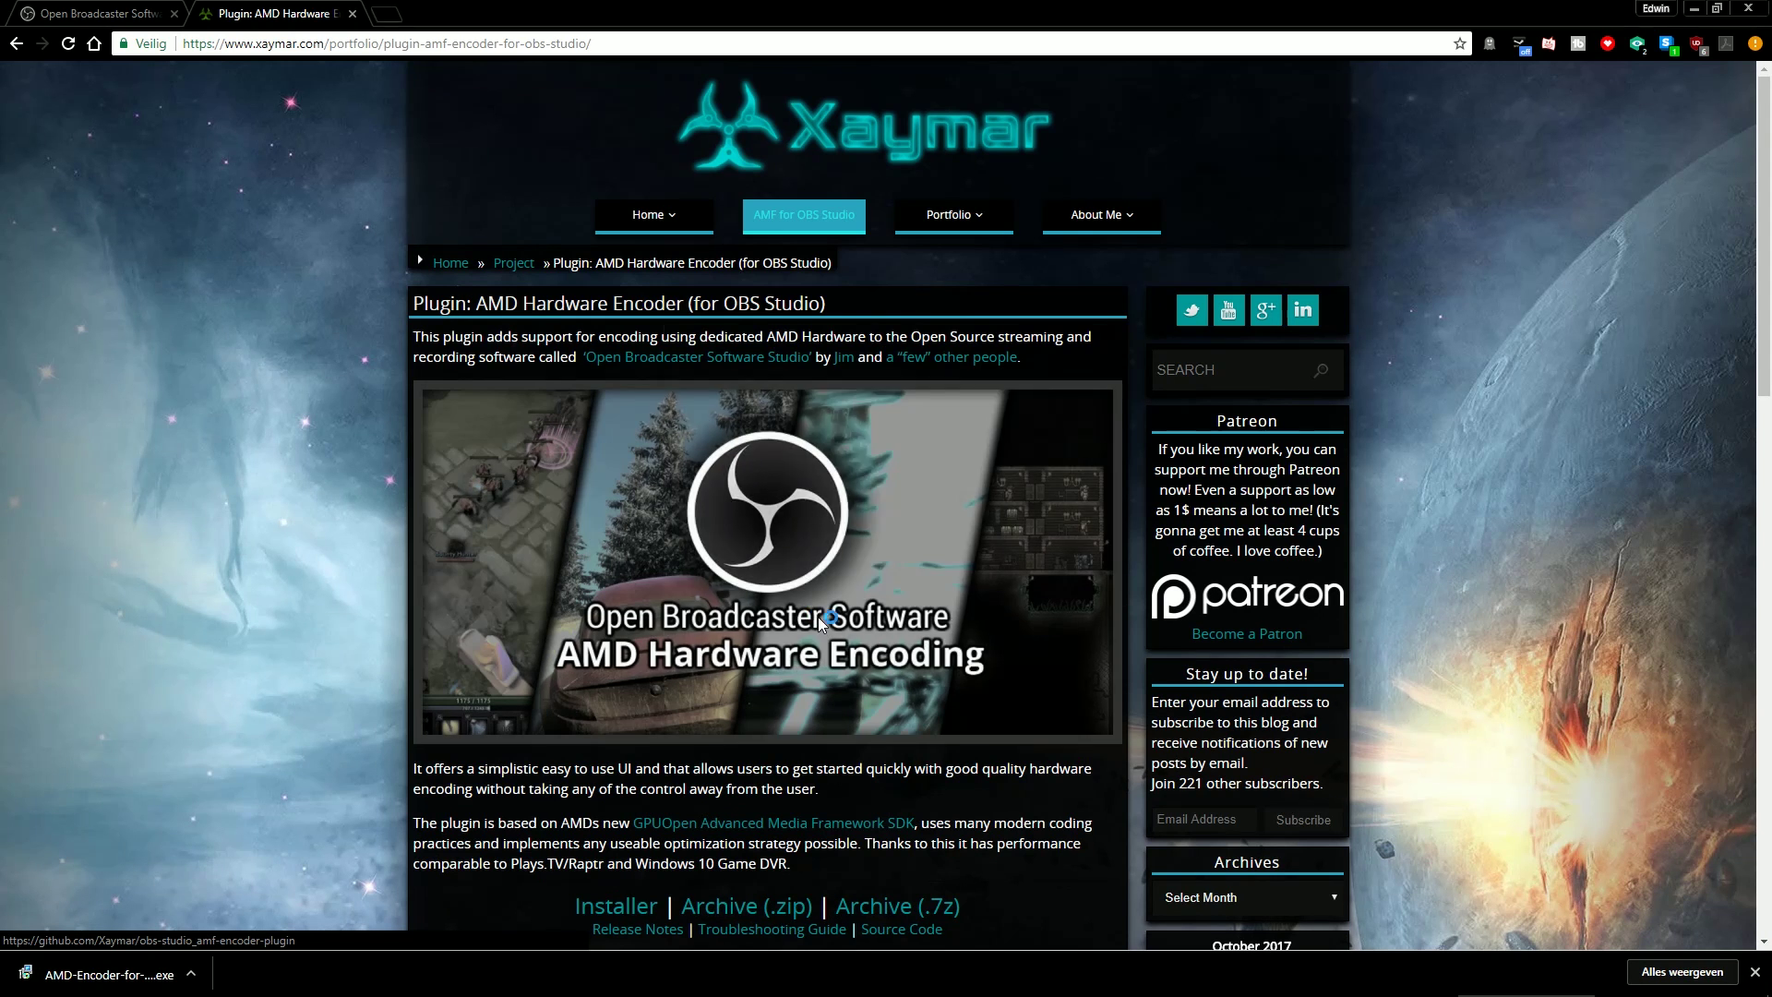
# Accept the license and install the AMD encoder into the existing C:\Program Files (x86)\obs-studio folder with the default Start Menu folder.
pyautogui.click(793, 600)
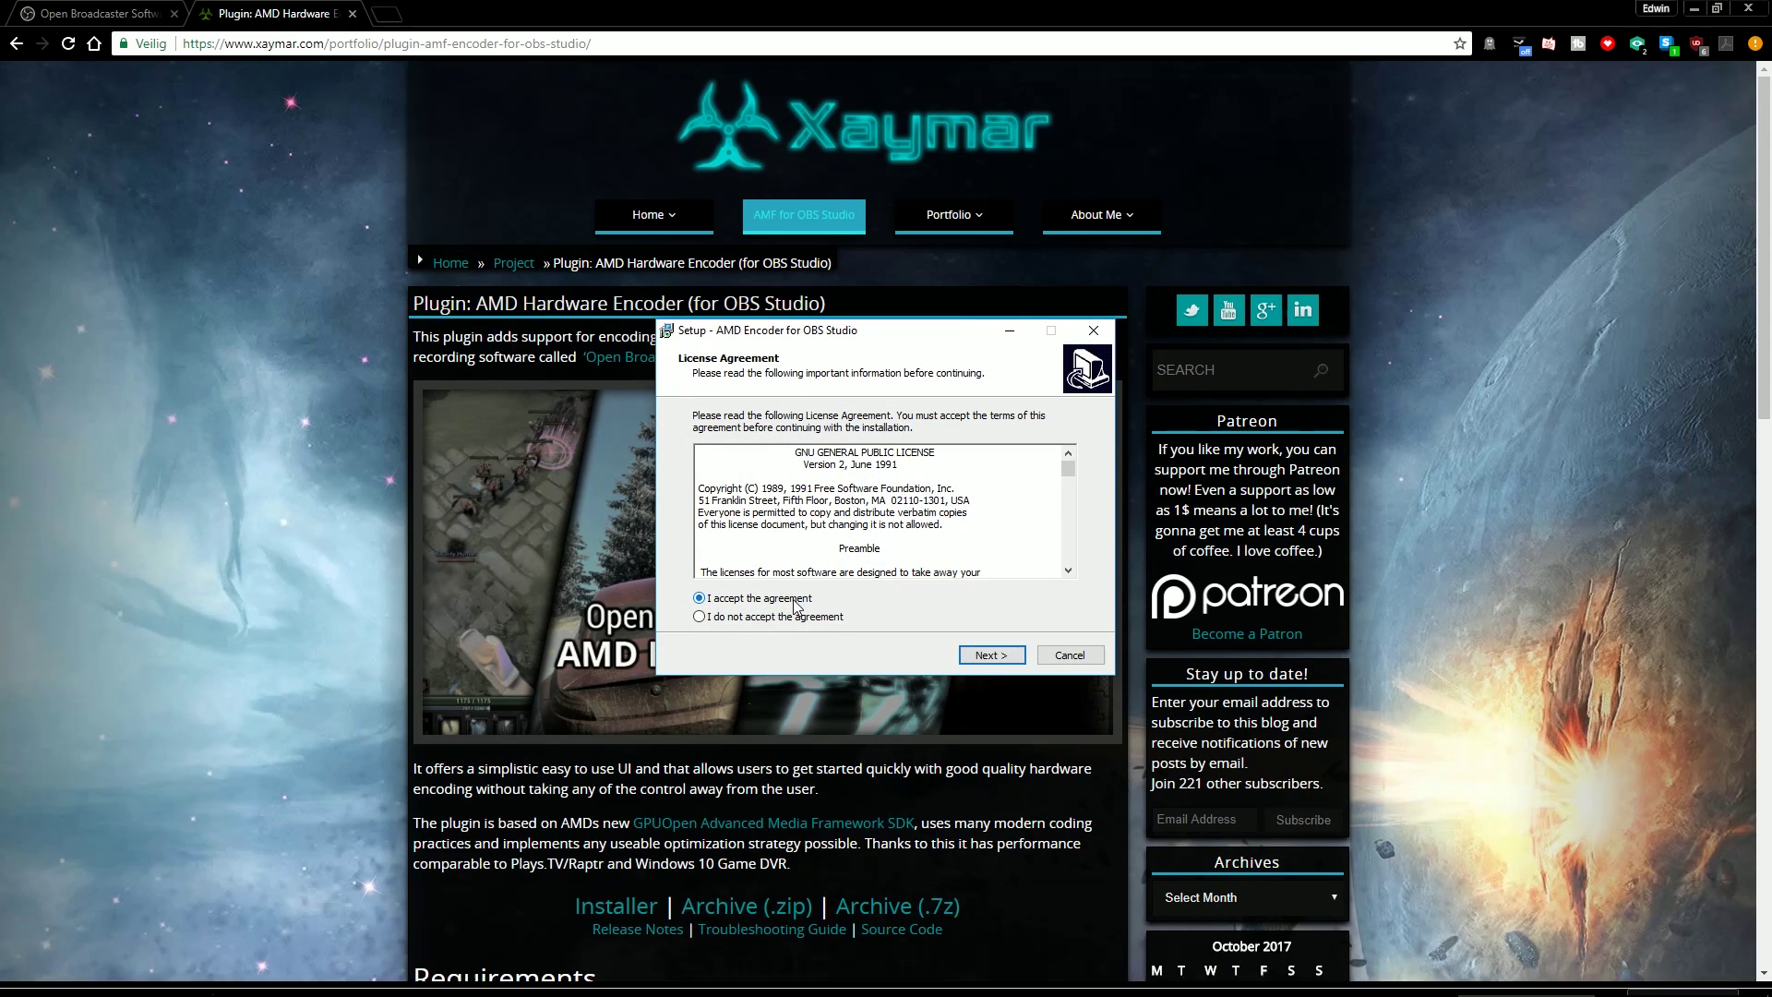
pyautogui.click(986, 655)
pyautogui.click(980, 656)
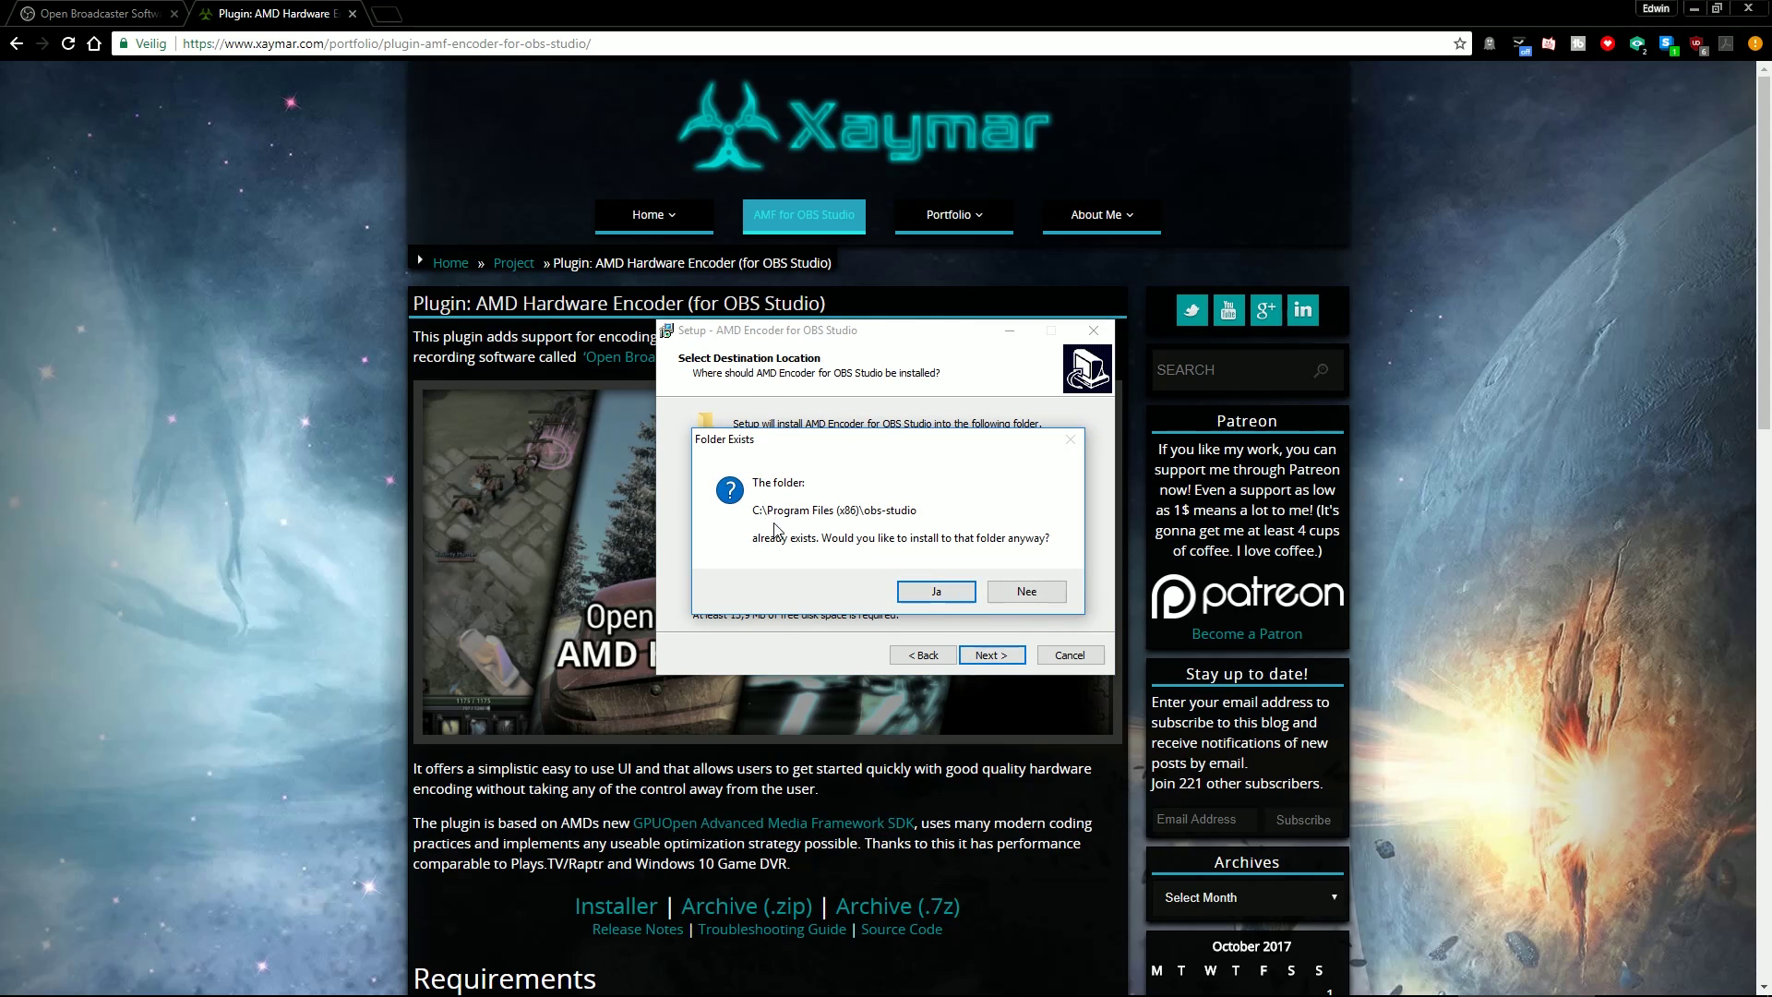
pyautogui.click(909, 592)
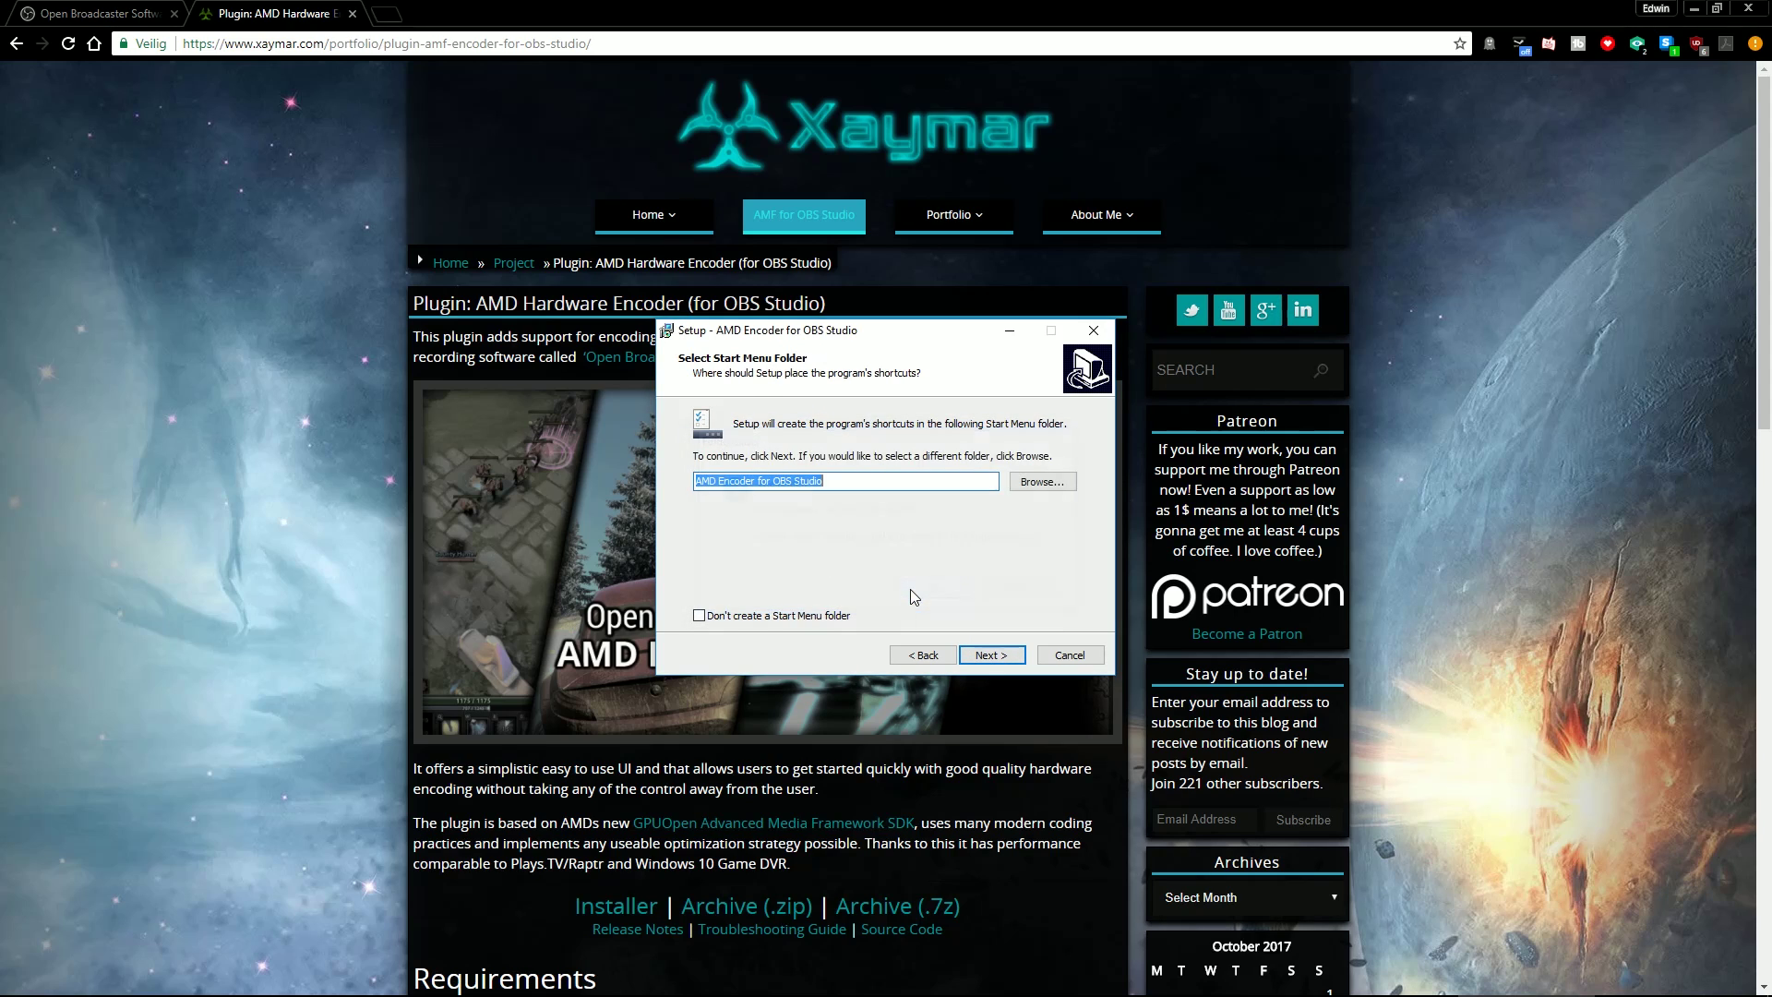
pyautogui.click(984, 660)
pyautogui.click(983, 661)
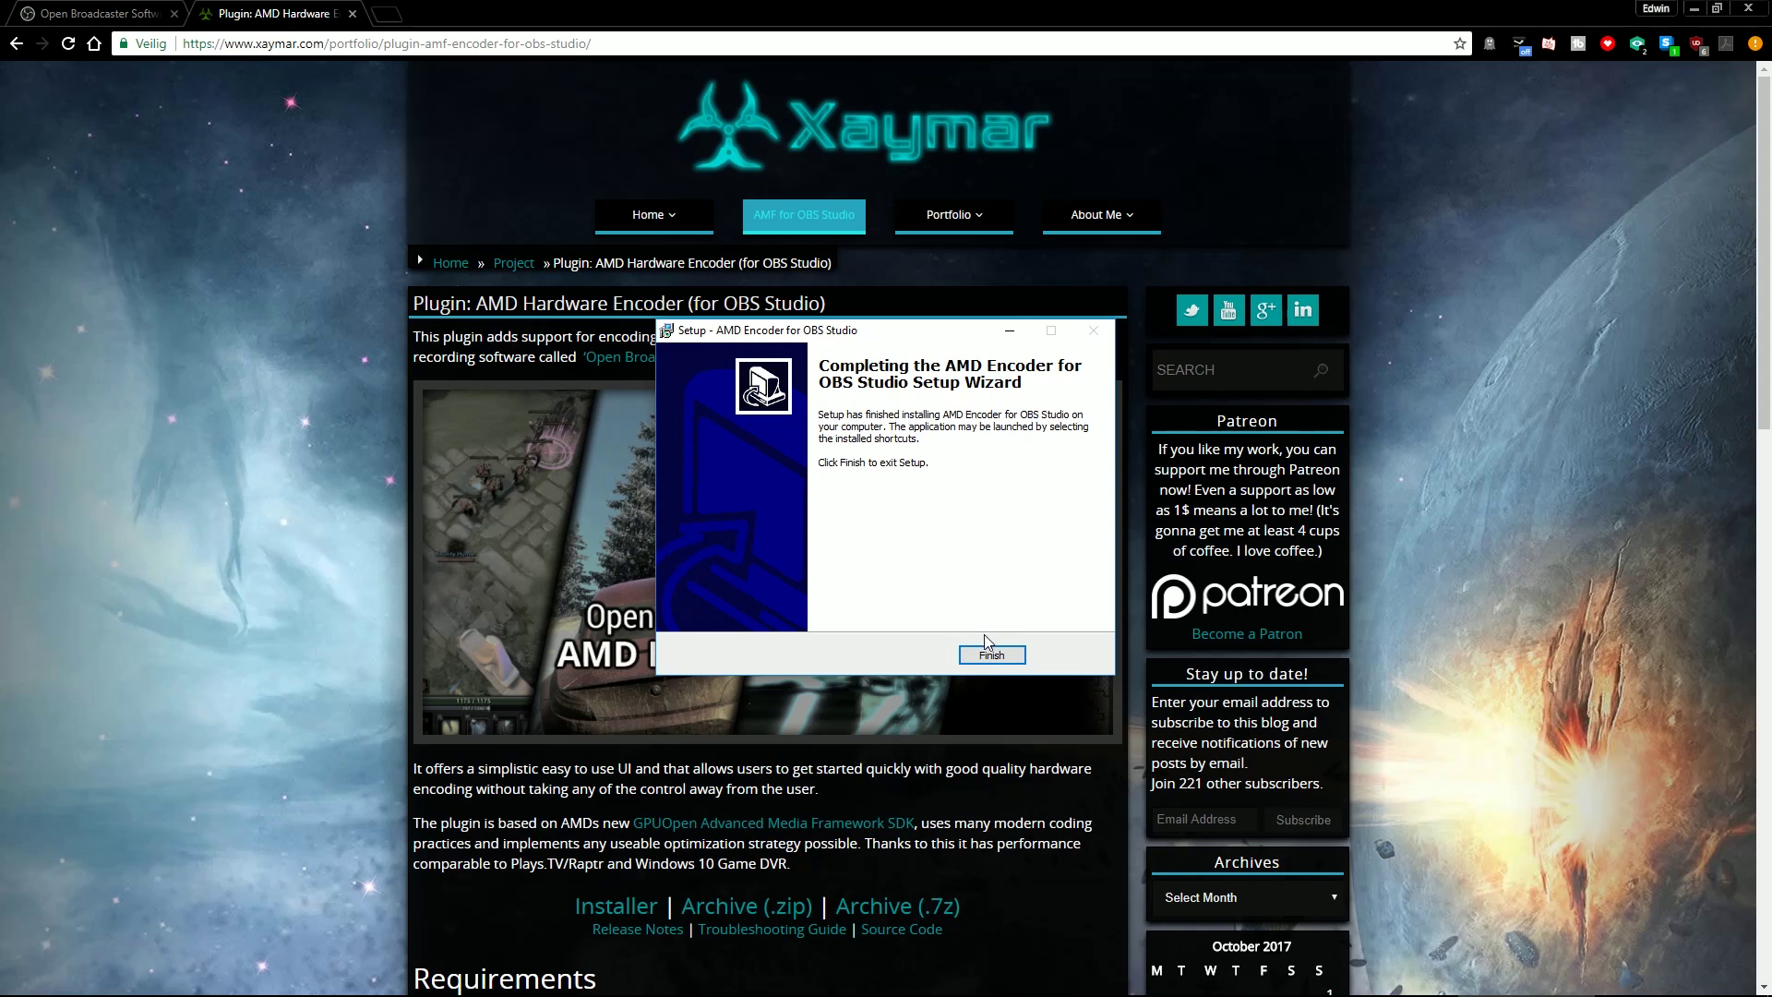
pyautogui.click(991, 656)
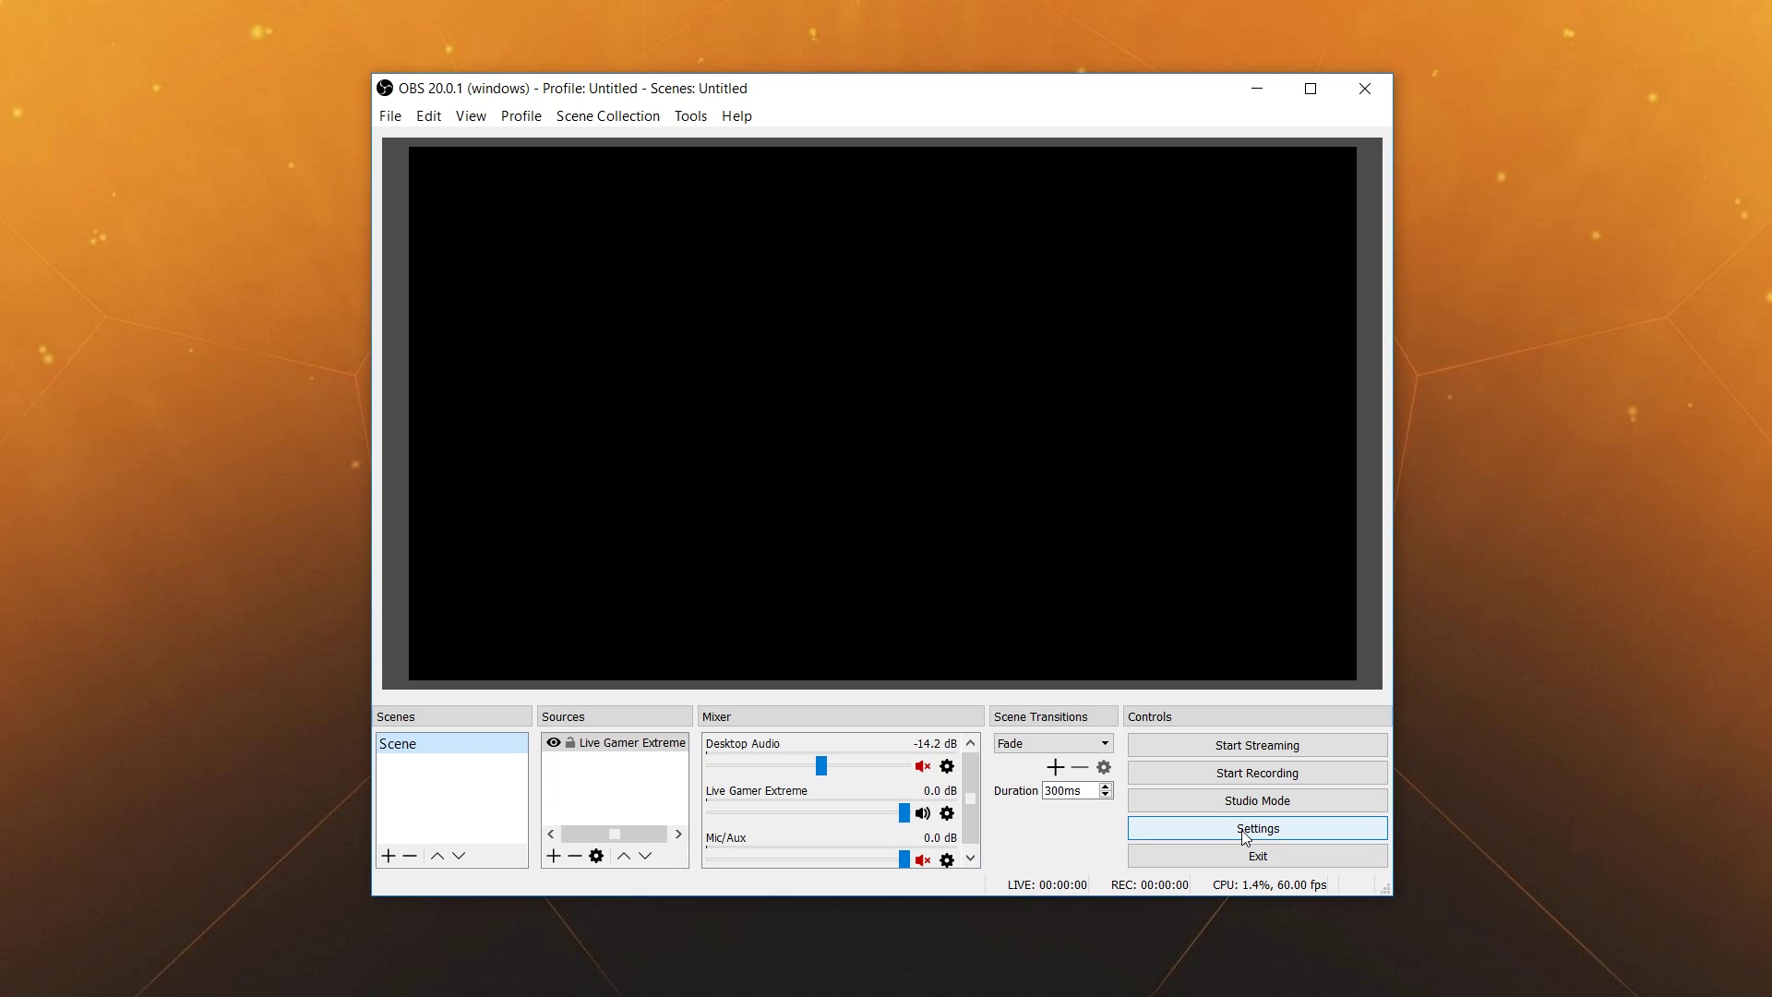
# Switch to OBS Studio and apply the Dark theme in its general settings.
pyautogui.click(1242, 831)
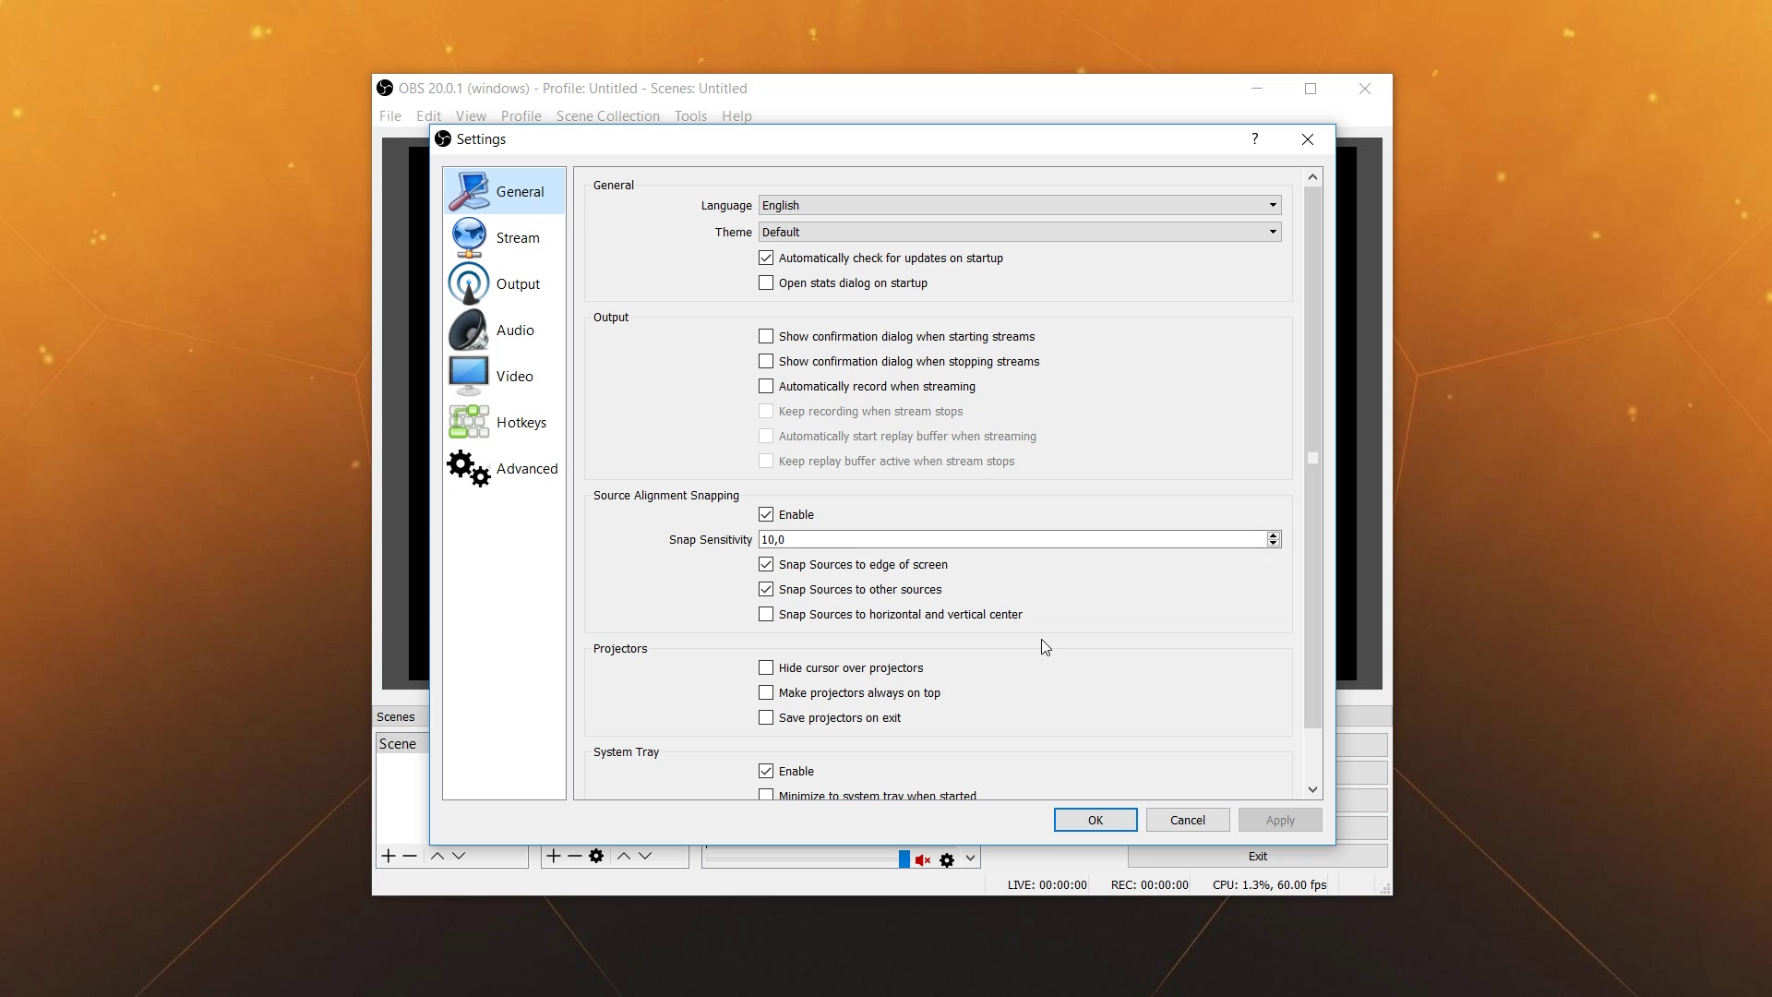
pyautogui.click(839, 233)
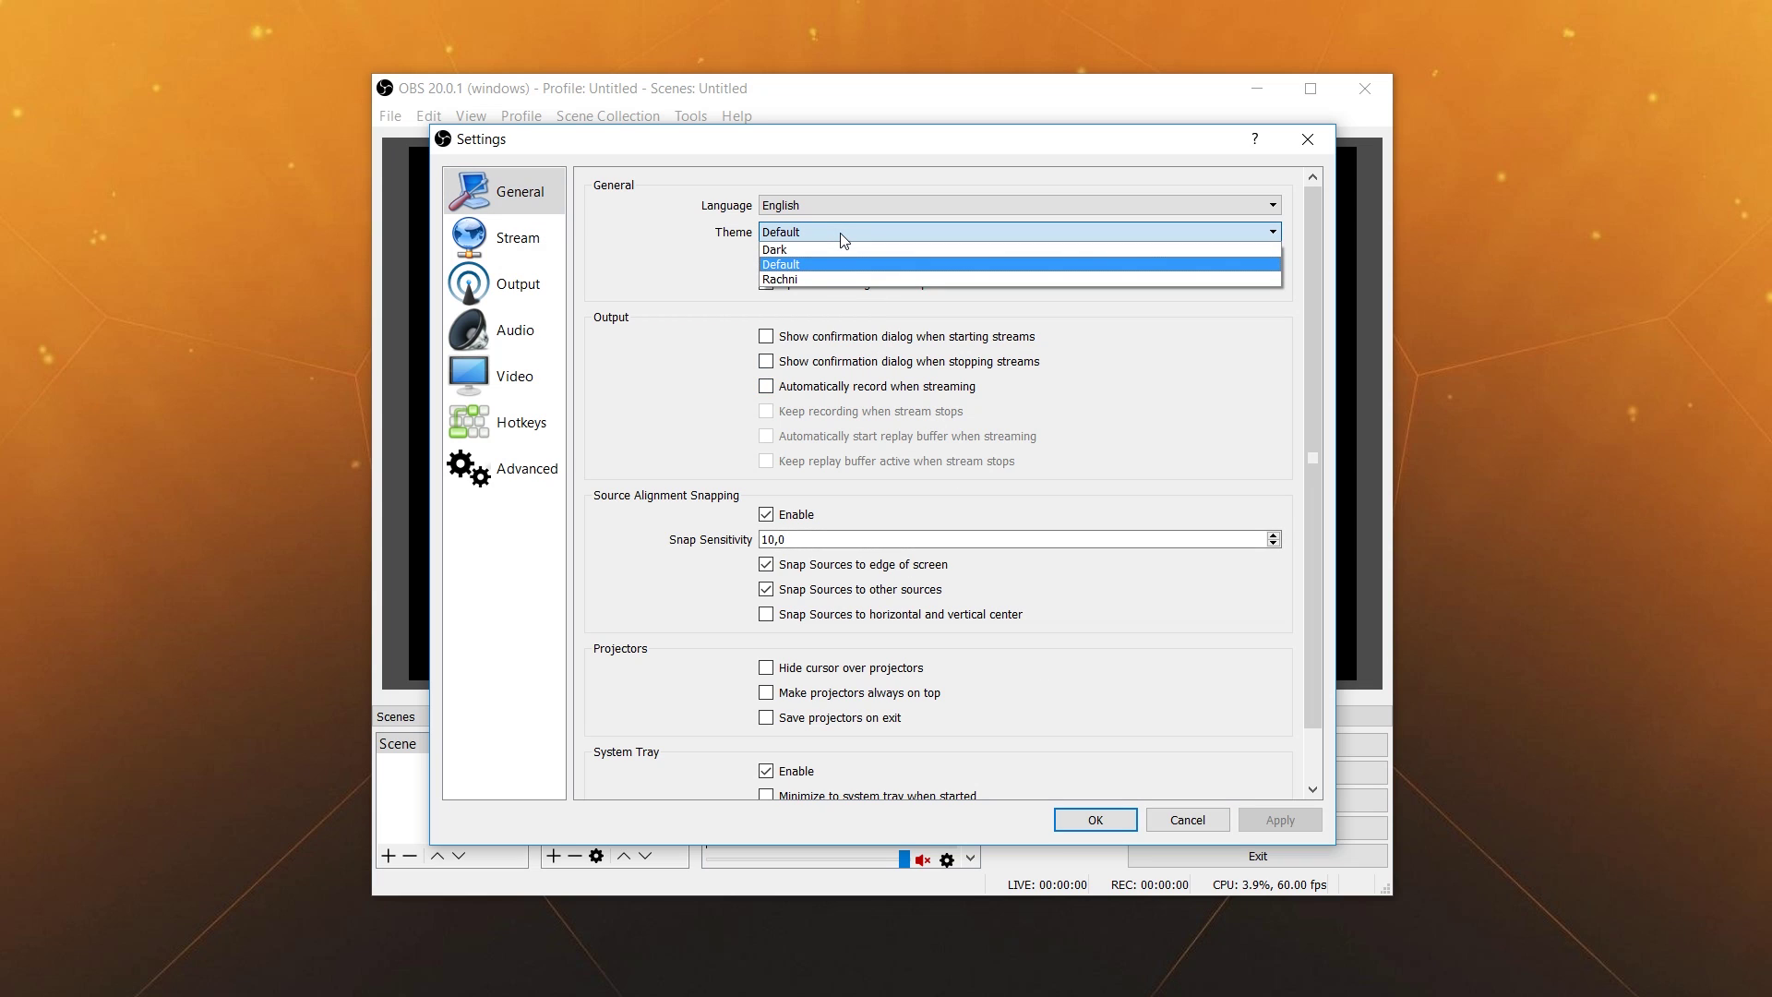
pyautogui.click(838, 253)
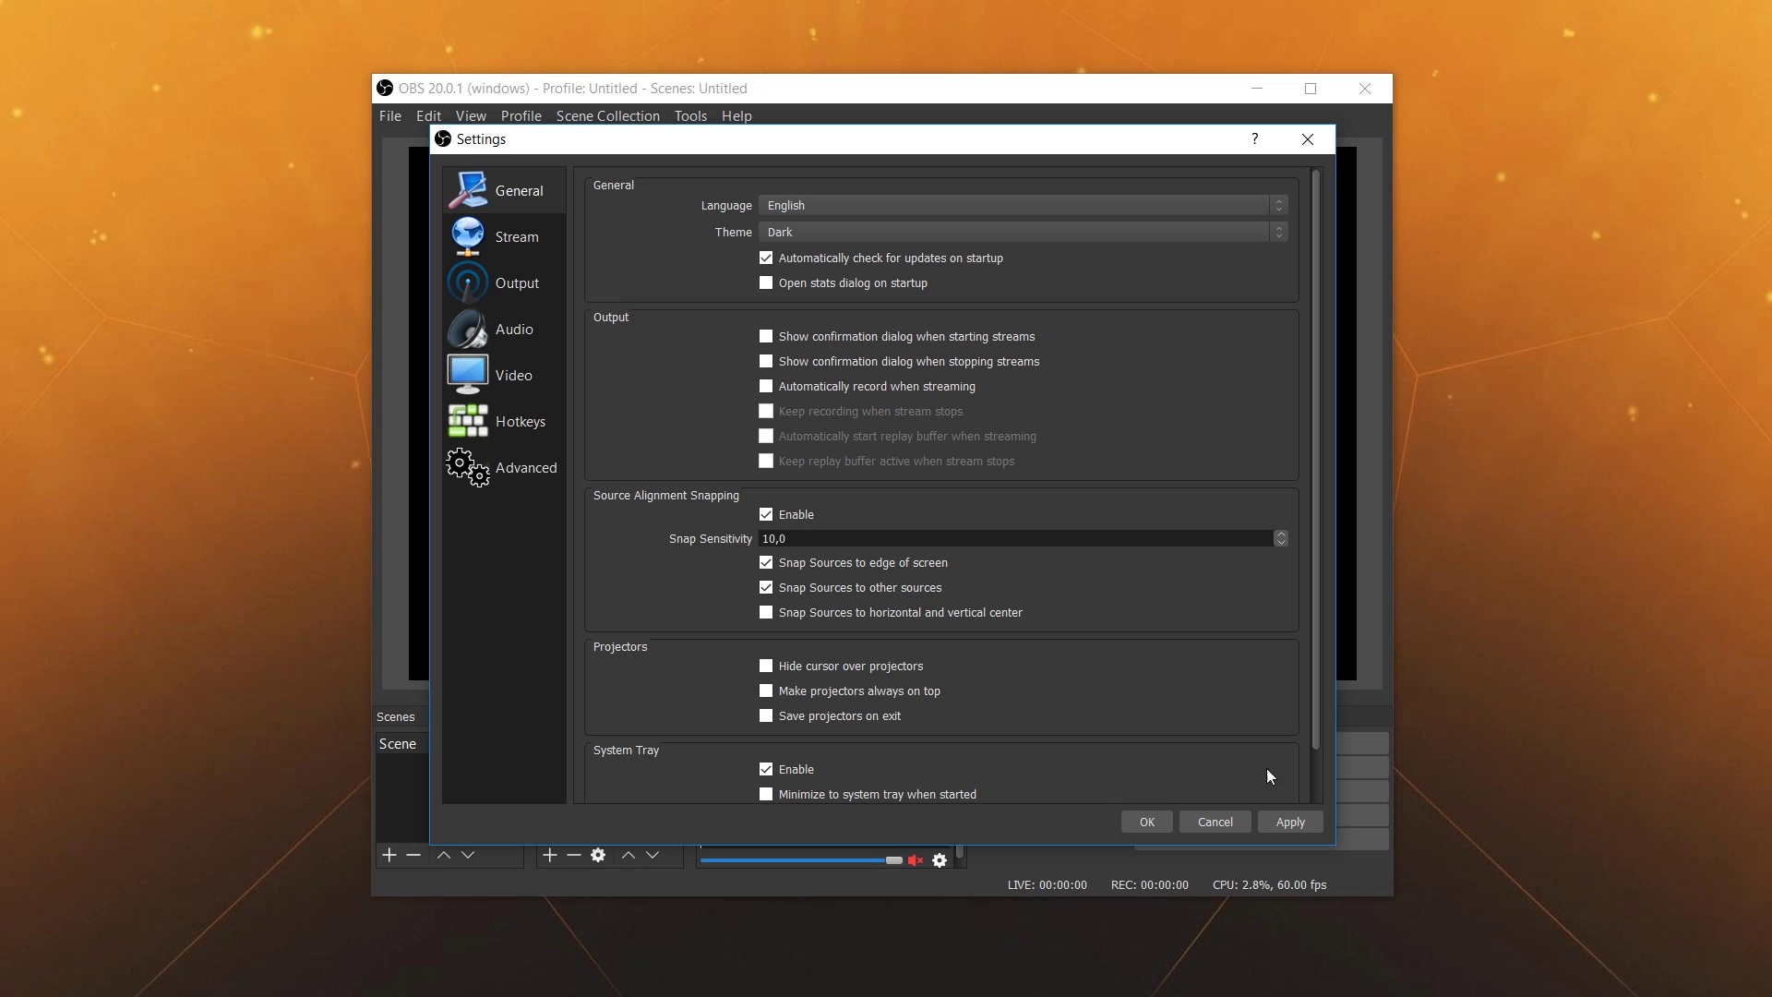
pyautogui.click(1281, 826)
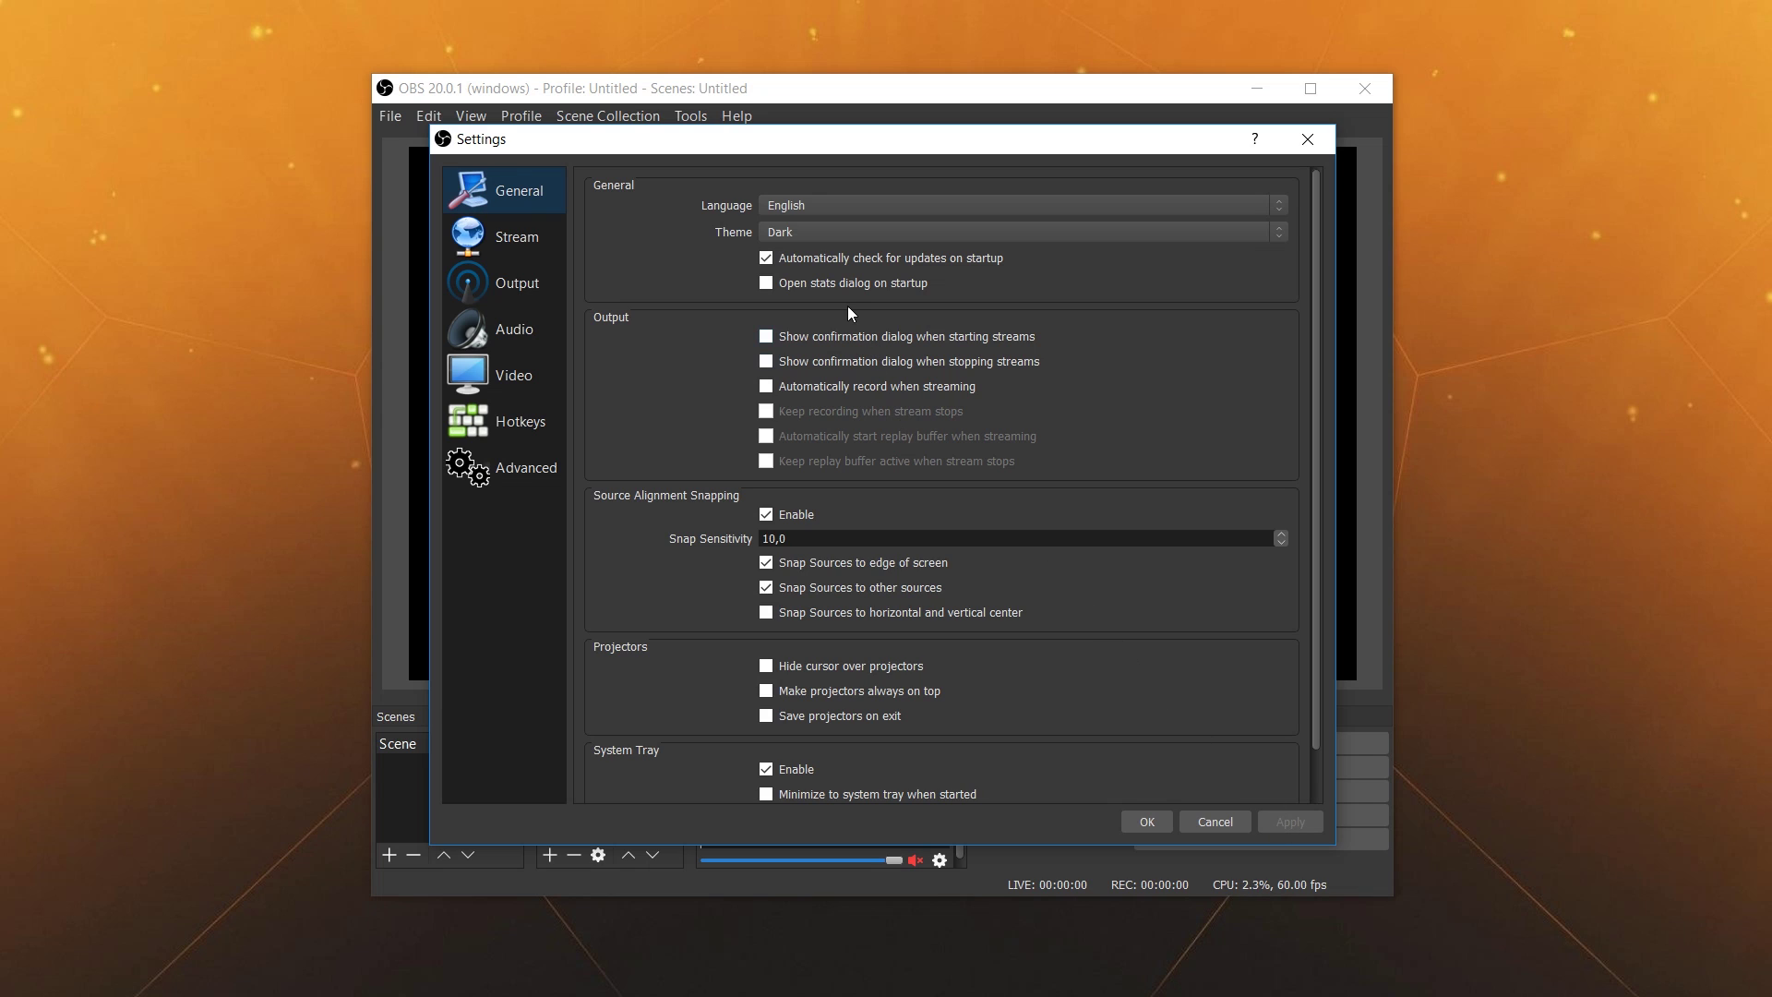
# Set the recording encoder to H264/AVC Encoder (AMD Advanced Media Framework) in the output settings.
pyautogui.click(492, 285)
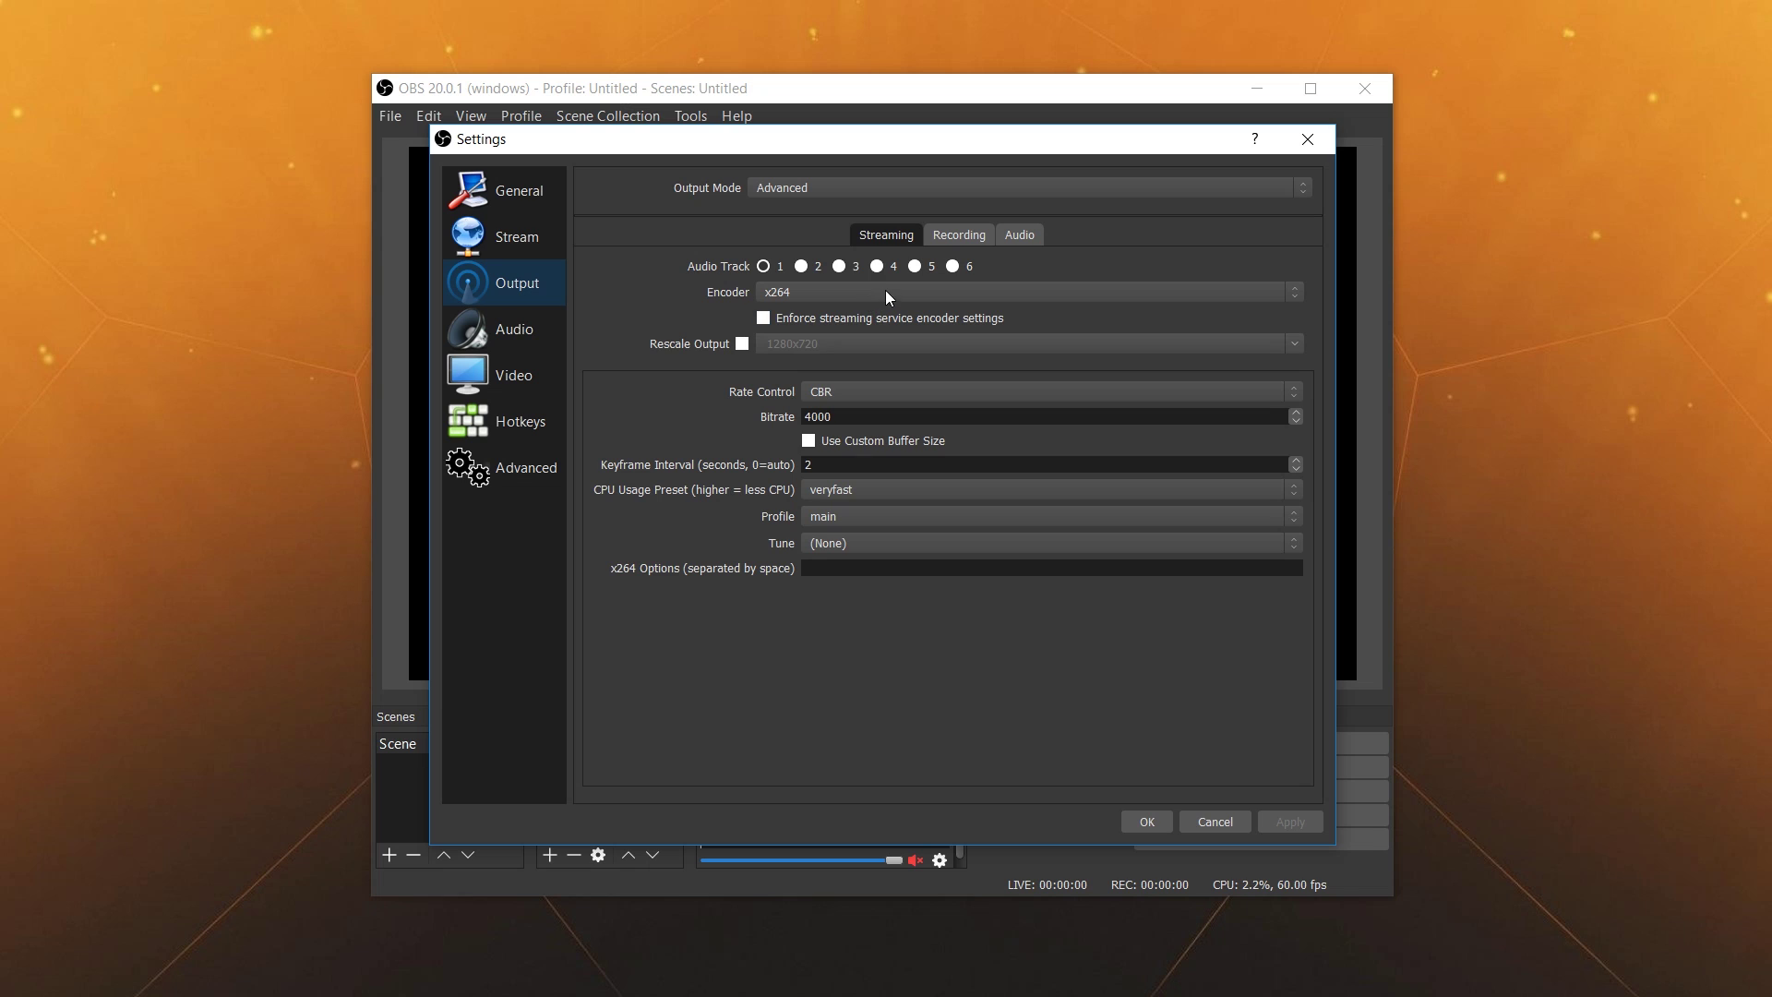
pyautogui.click(956, 236)
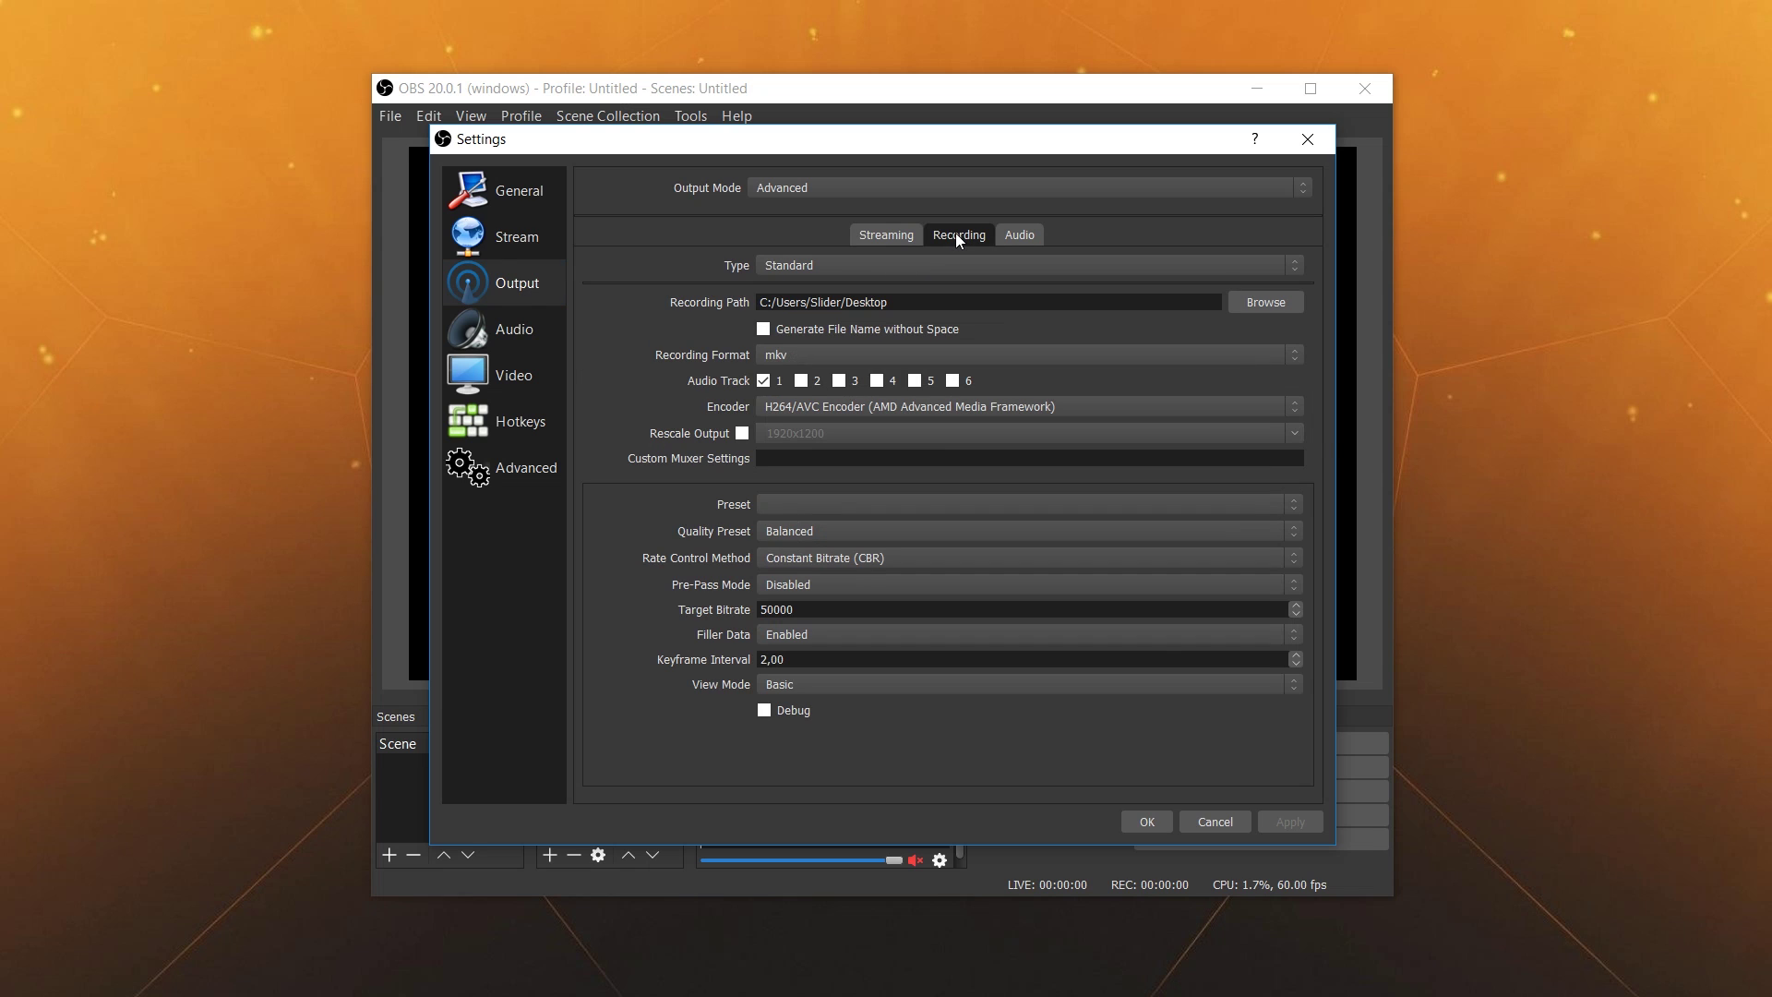
pyautogui.click(831, 404)
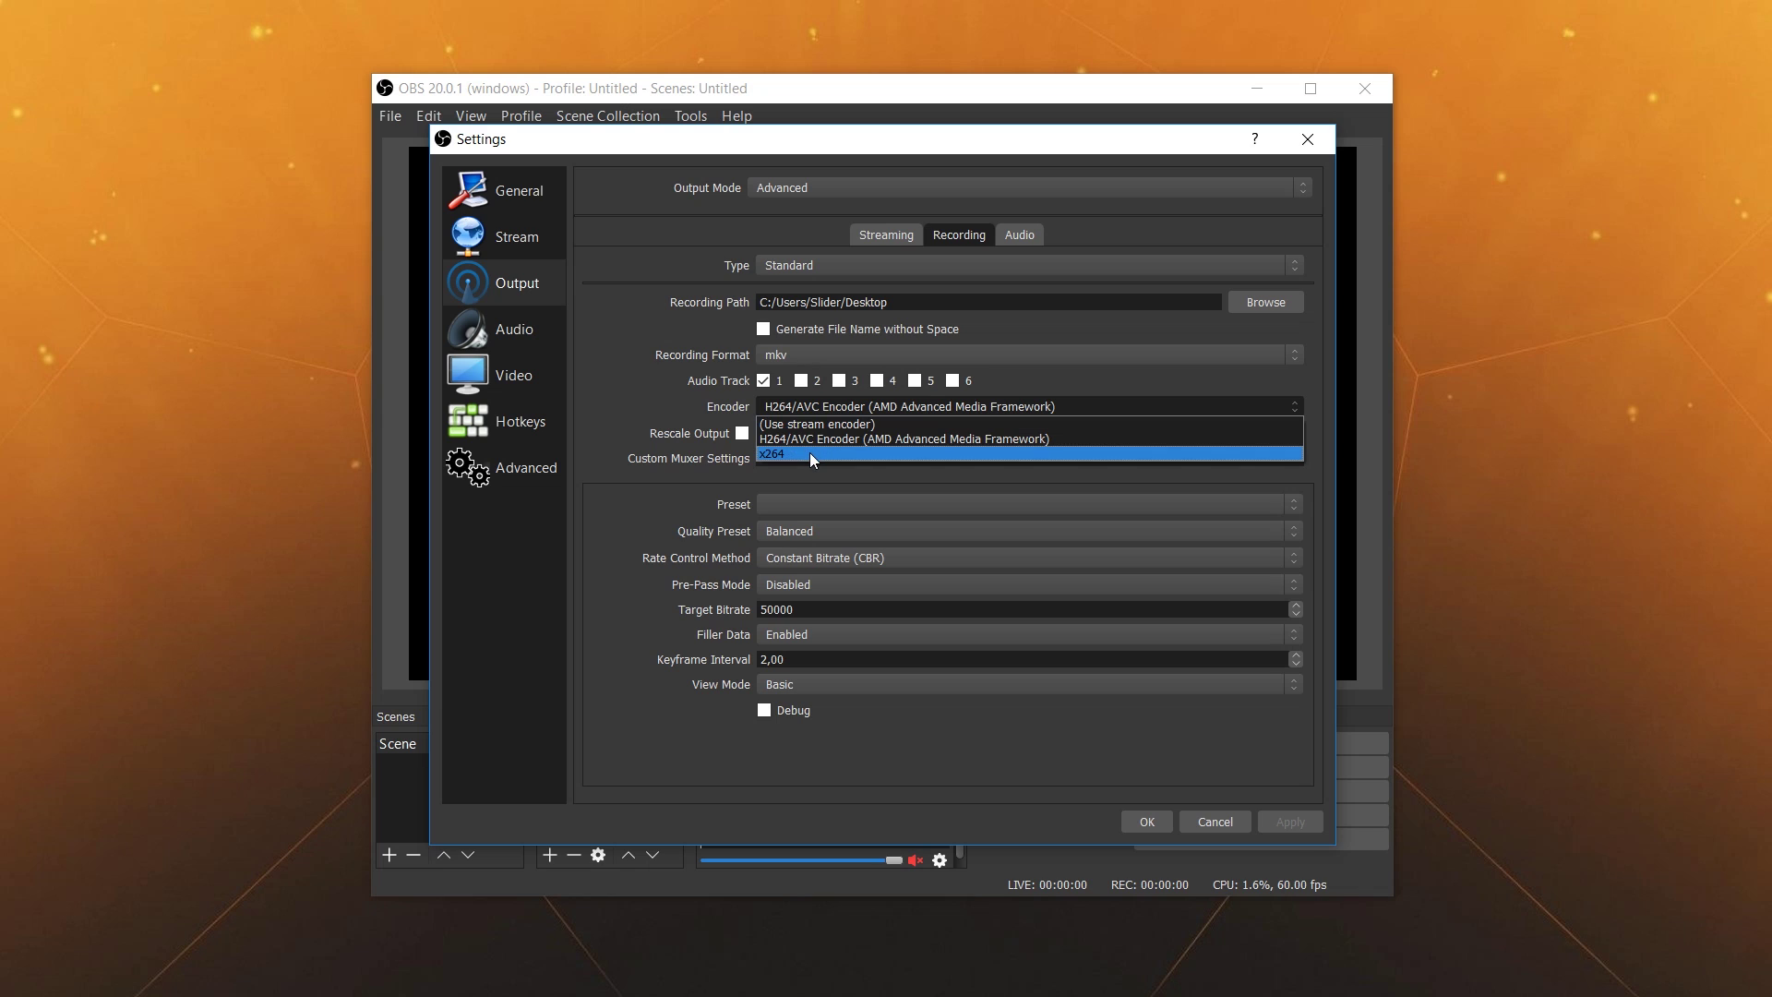
pyautogui.click(895, 440)
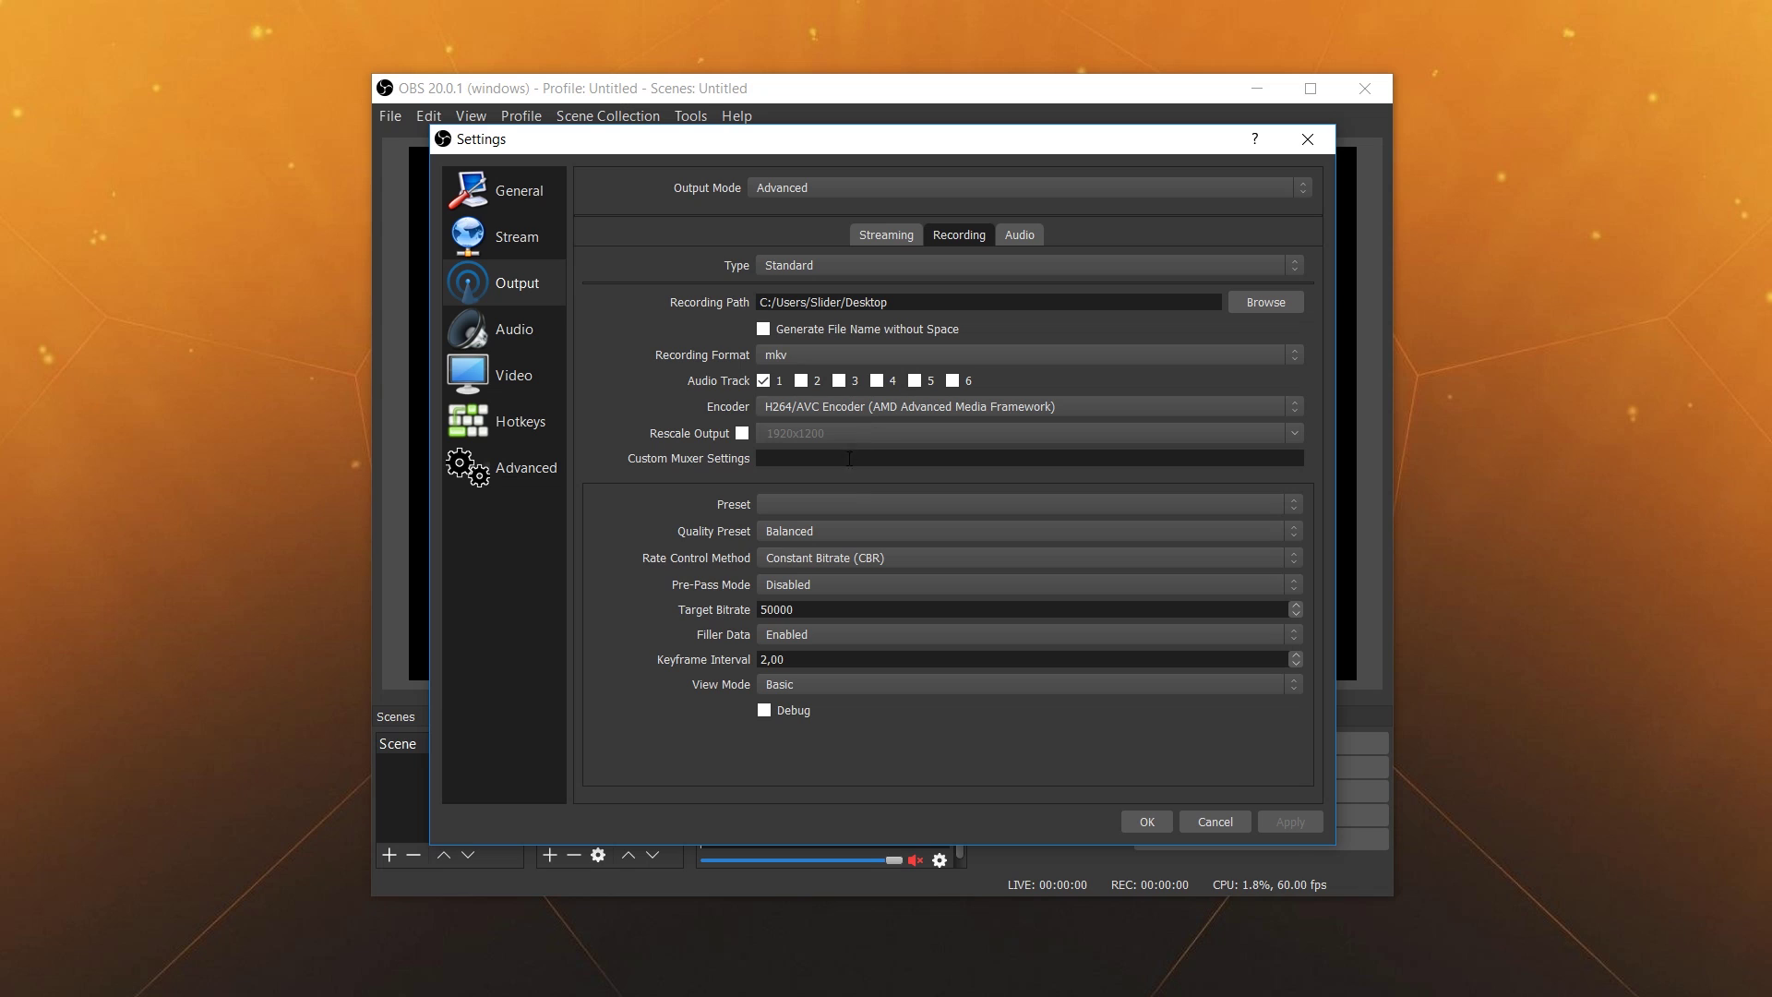
# Review the Quality Preset choices for the AMD recording encoder and keep Balanced.
pyautogui.click(814, 526)
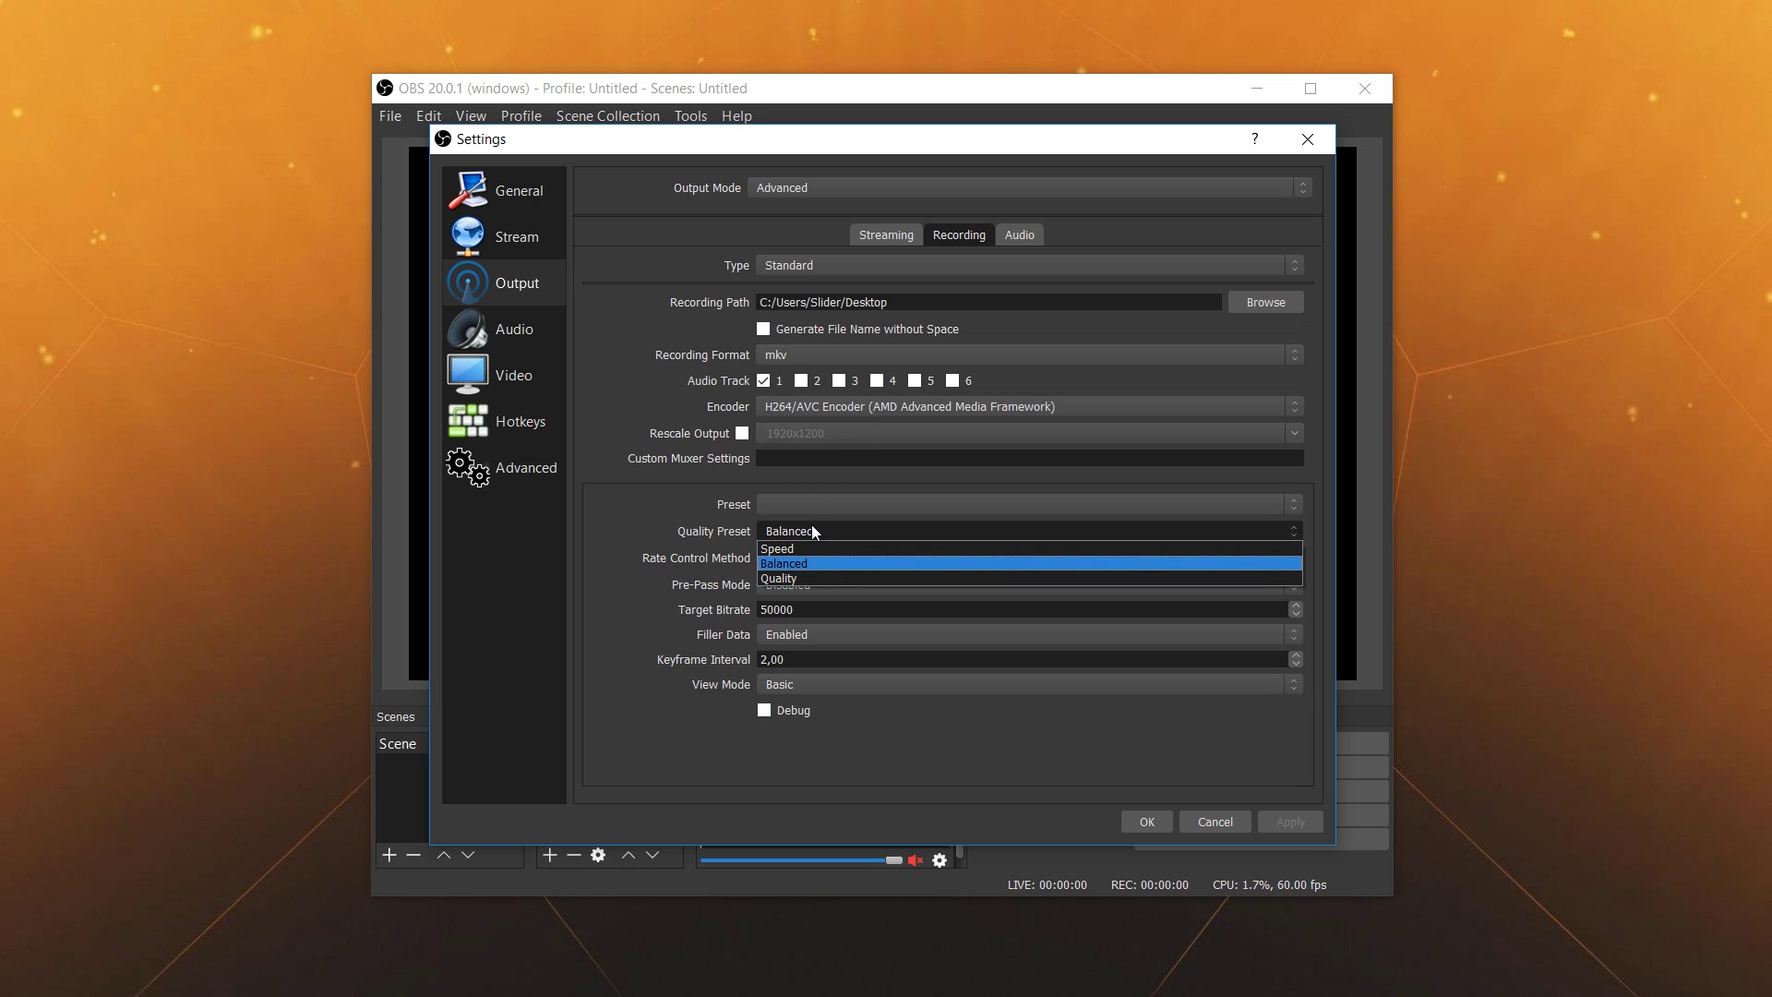
pyautogui.click(810, 525)
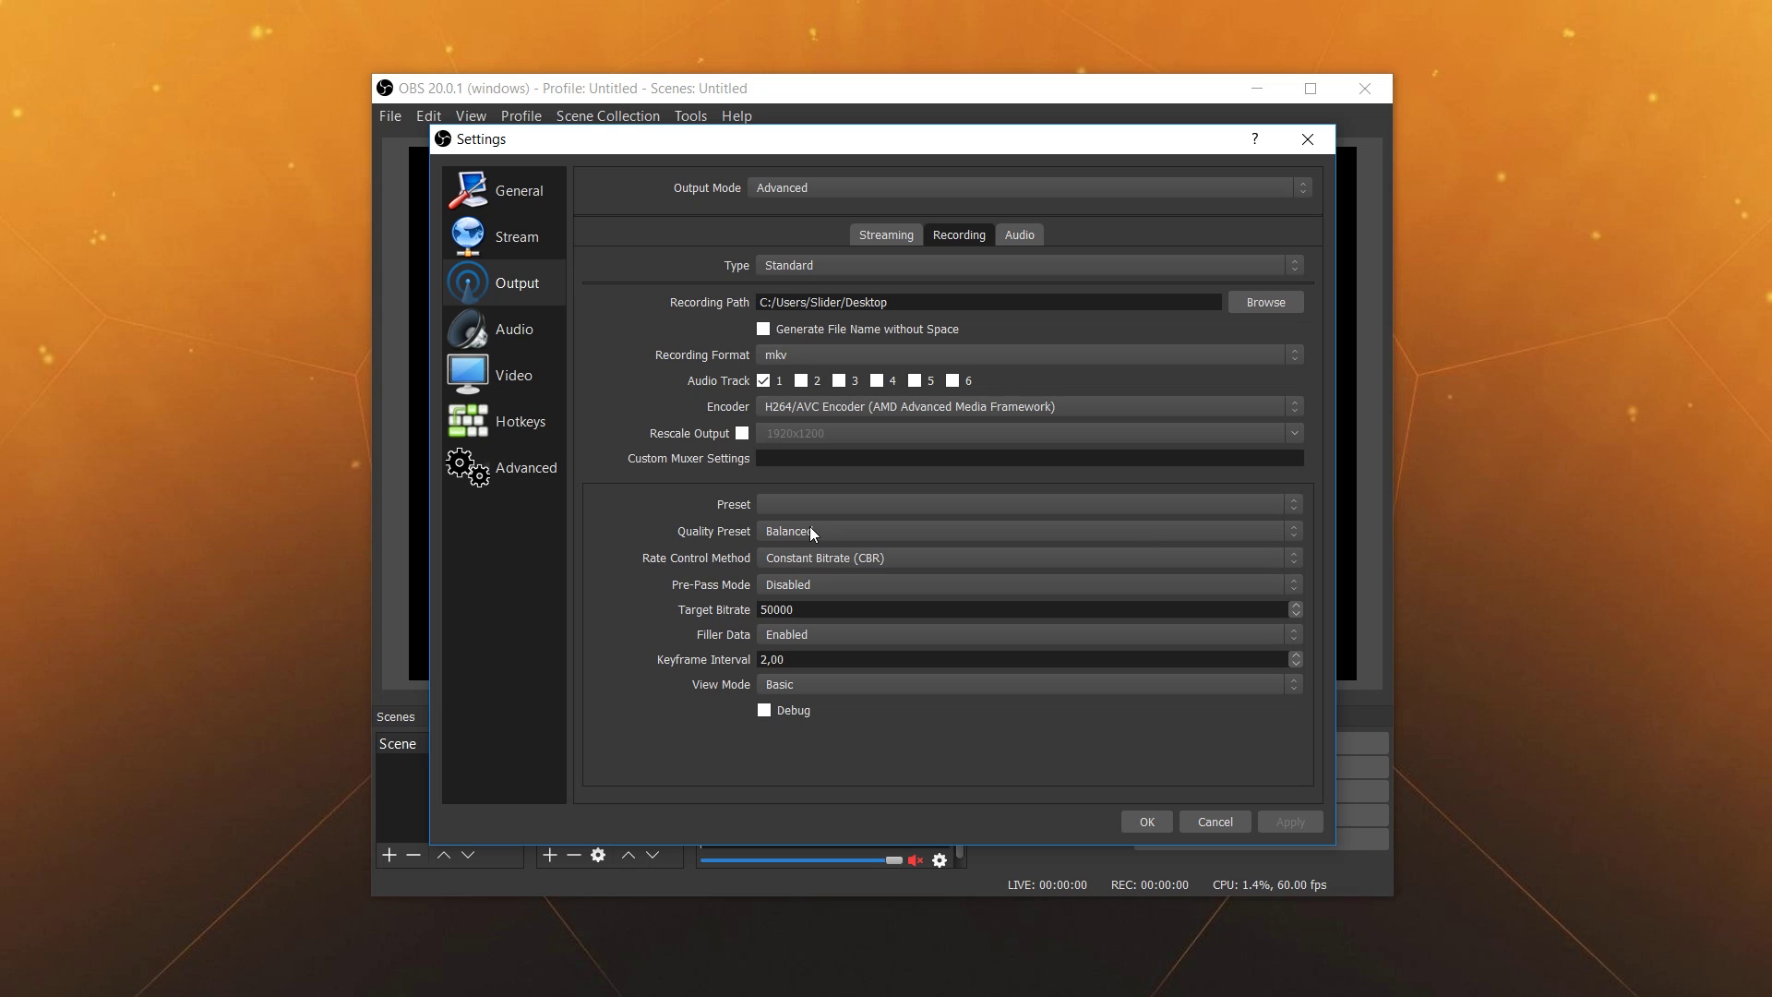
pyautogui.click(810, 526)
pyautogui.click(810, 526)
pyautogui.moveTo(811, 529)
# Check the video resolution and FPS settings, then enable Rescale Output for streaming and confirm the settings.
pyautogui.click(522, 378)
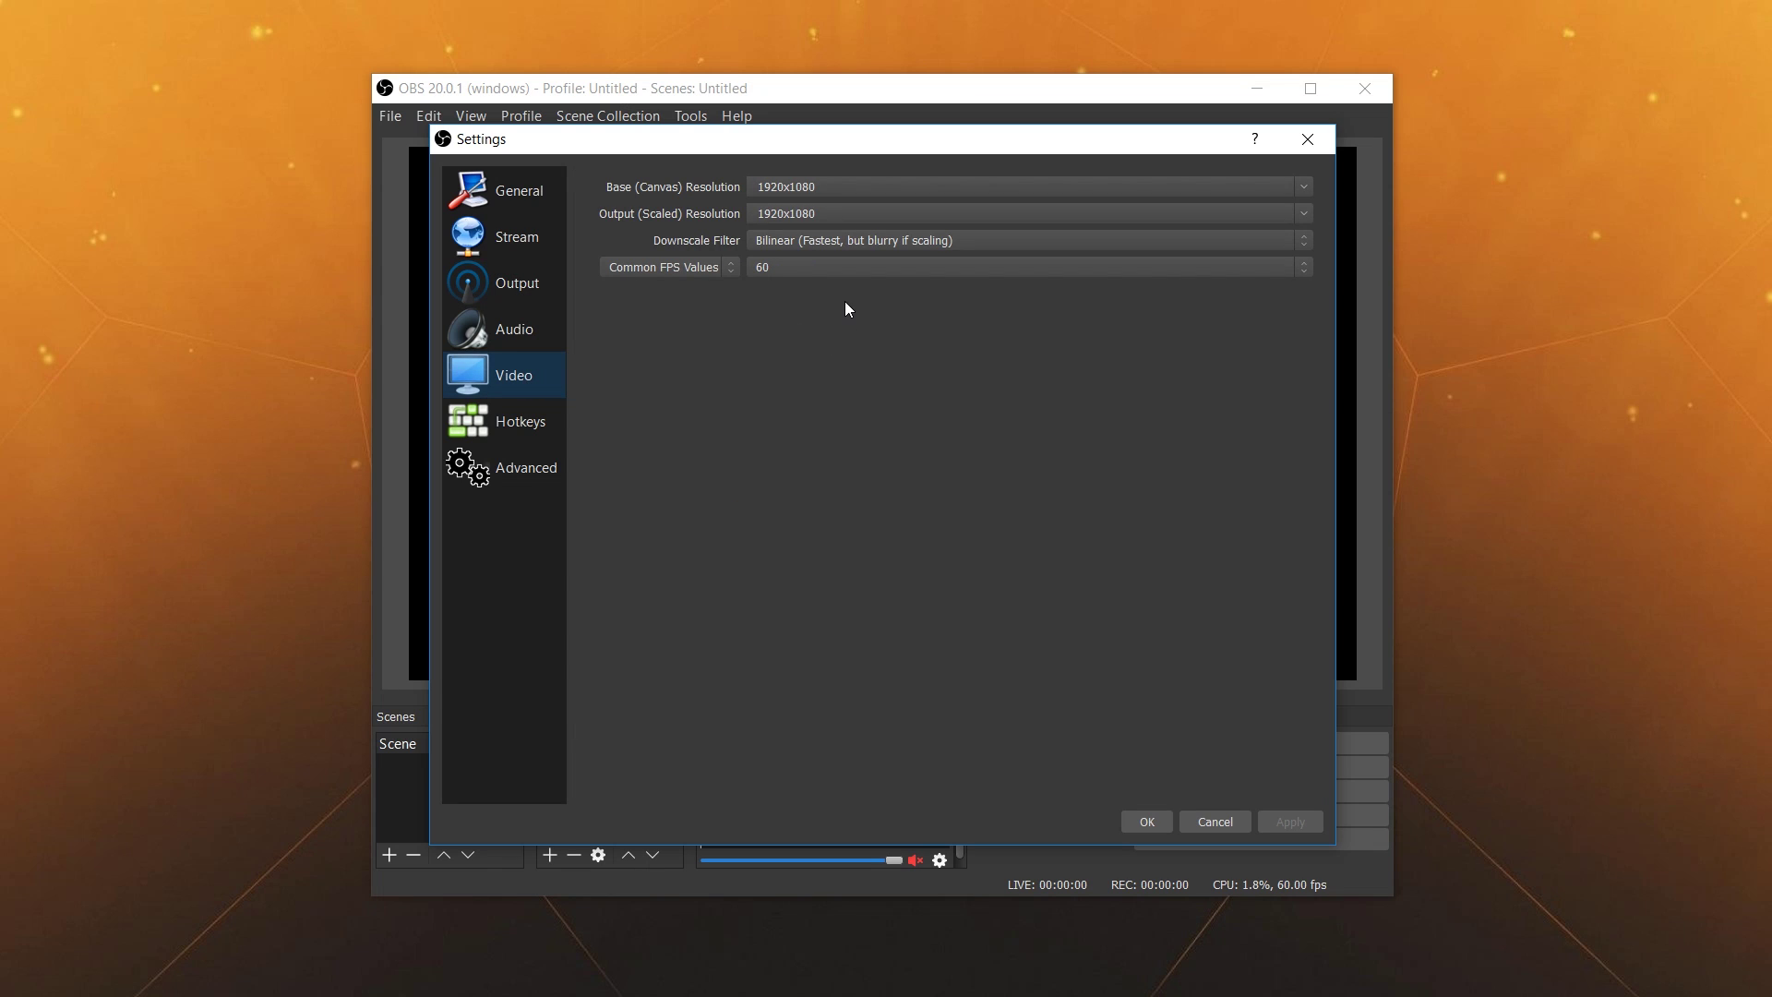
pyautogui.click(535, 288)
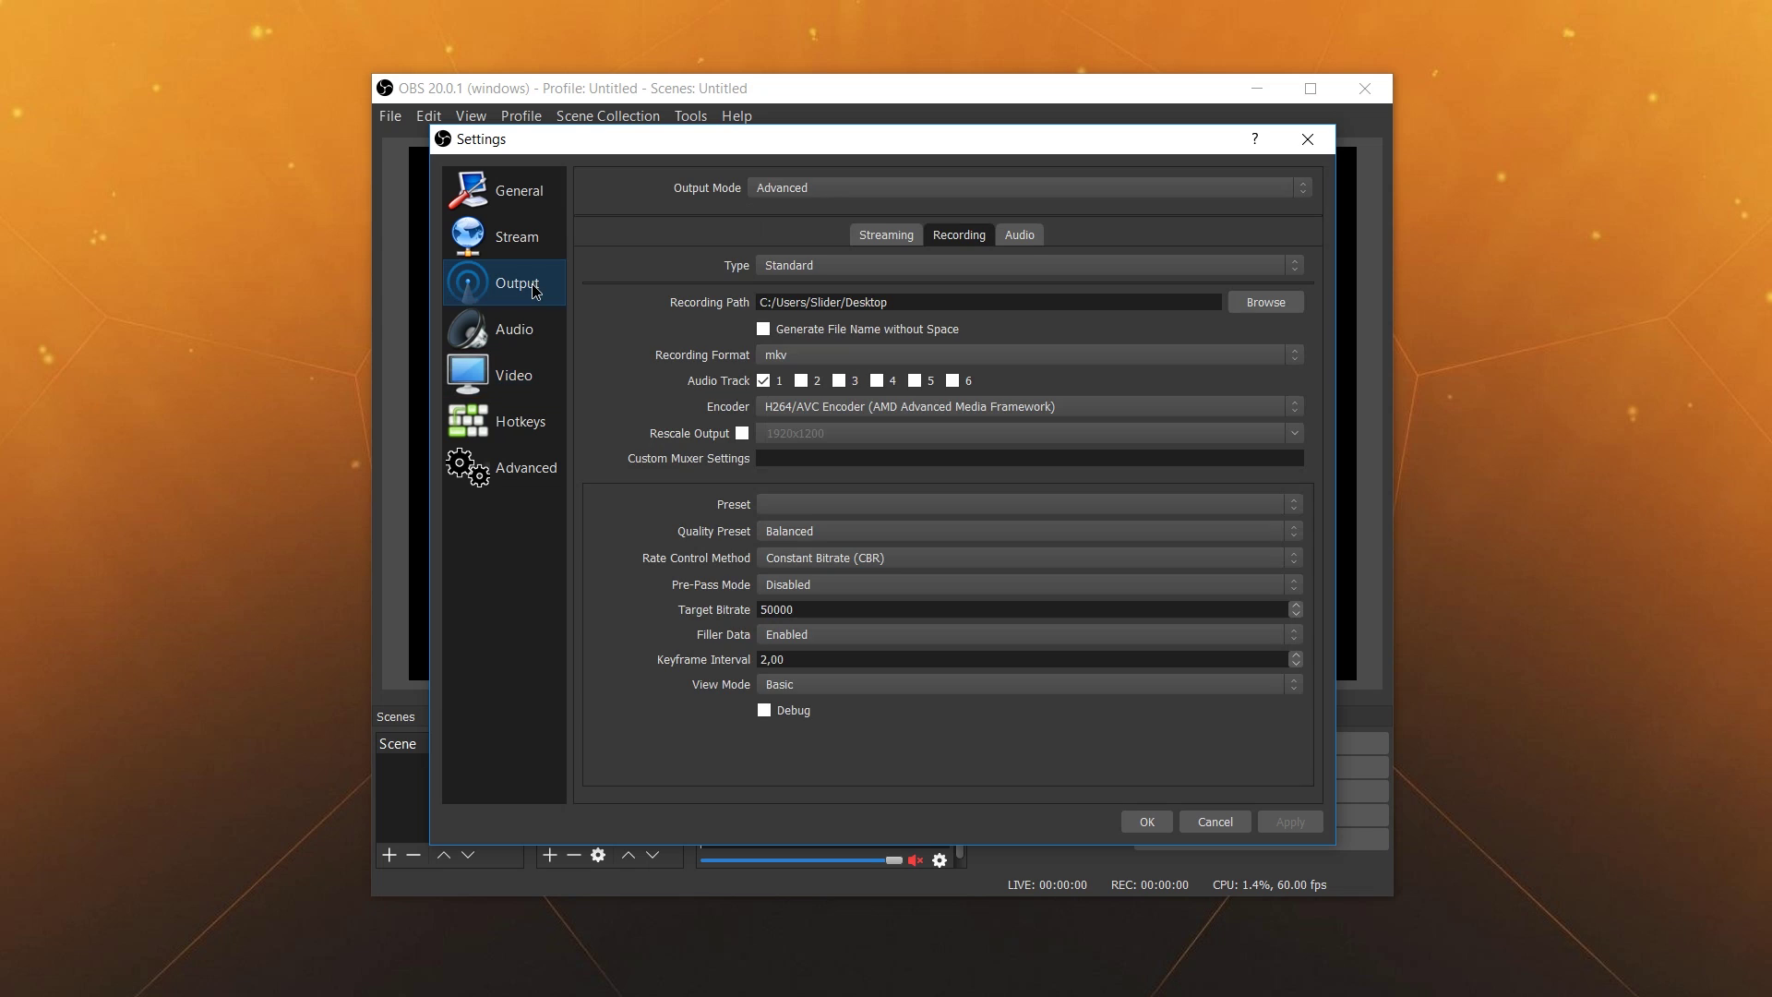
pyautogui.click(893, 238)
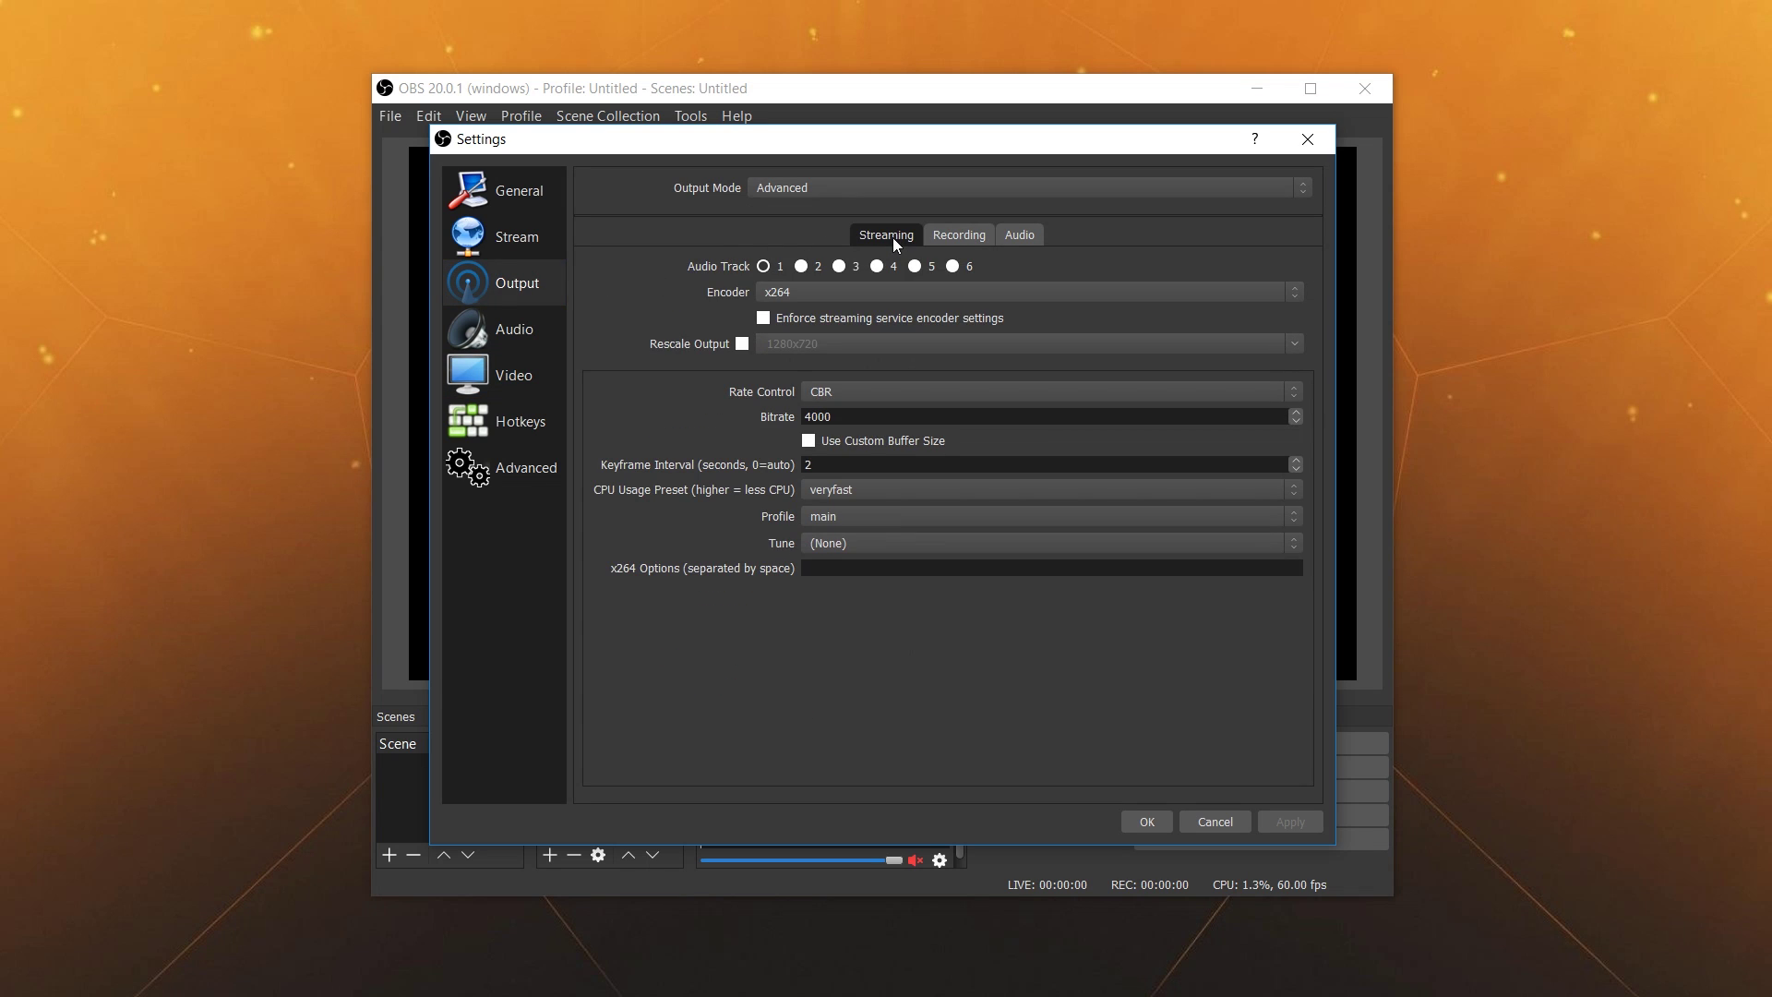
pyautogui.click(742, 343)
pyautogui.click(1145, 822)
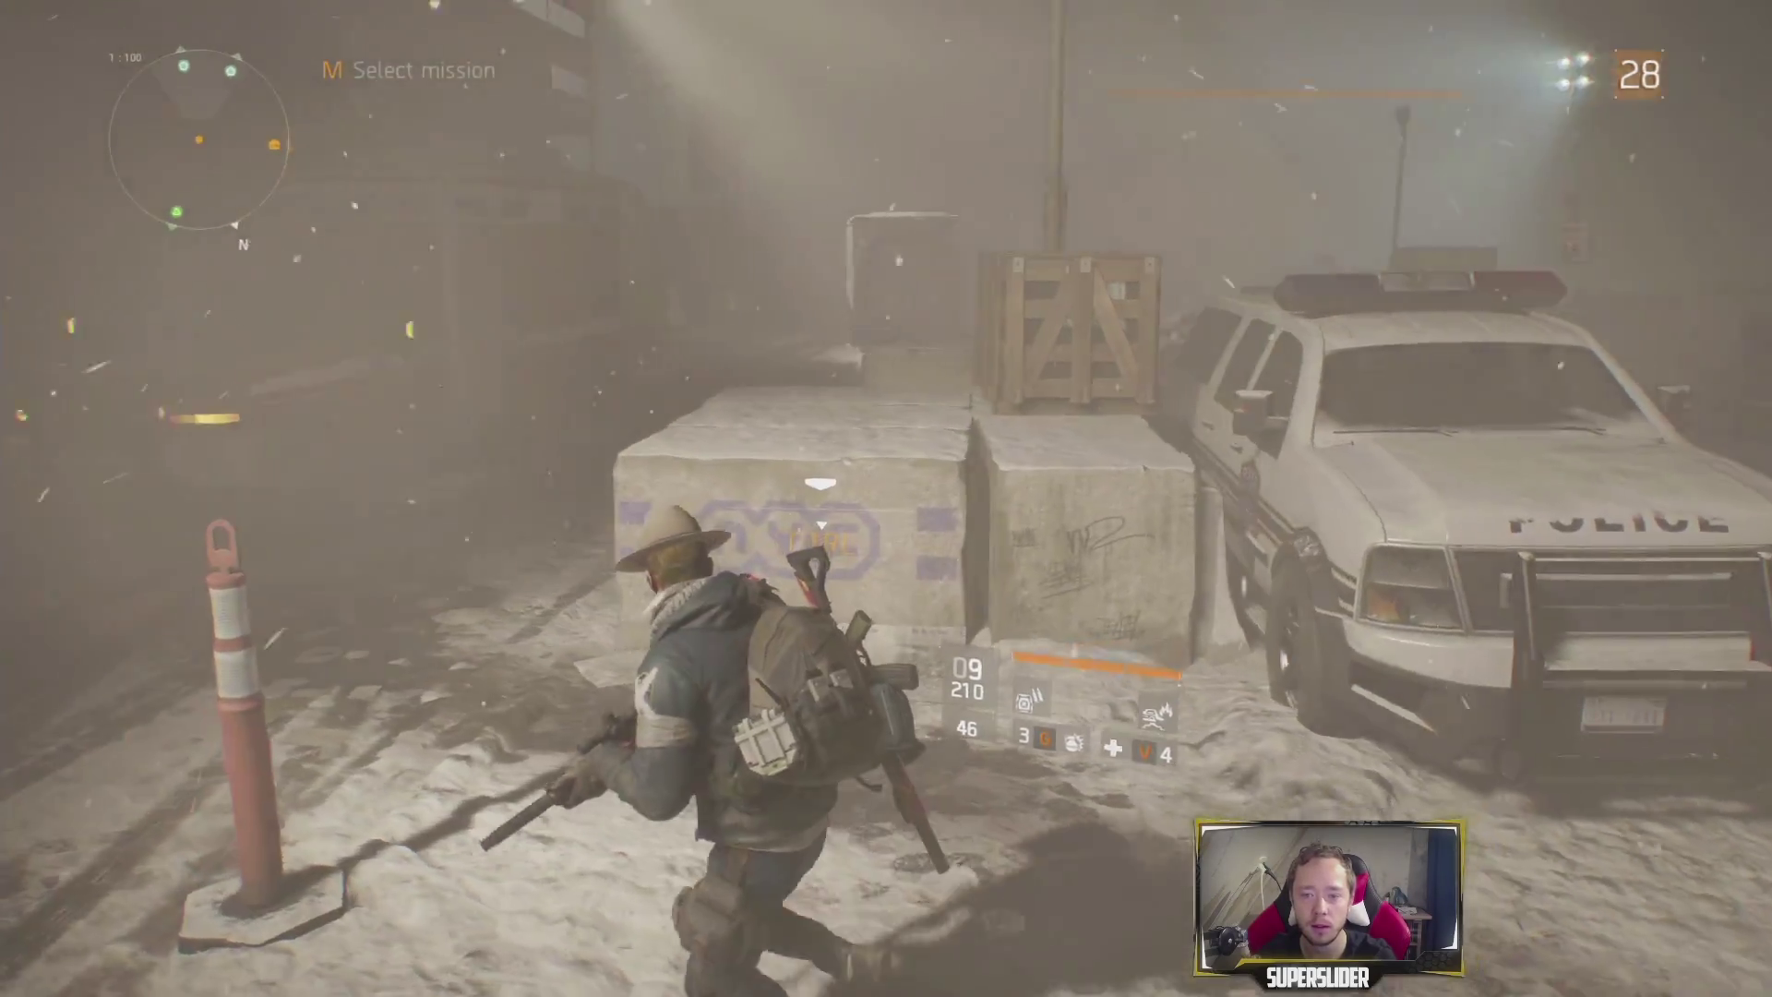
pyautogui.press('a')
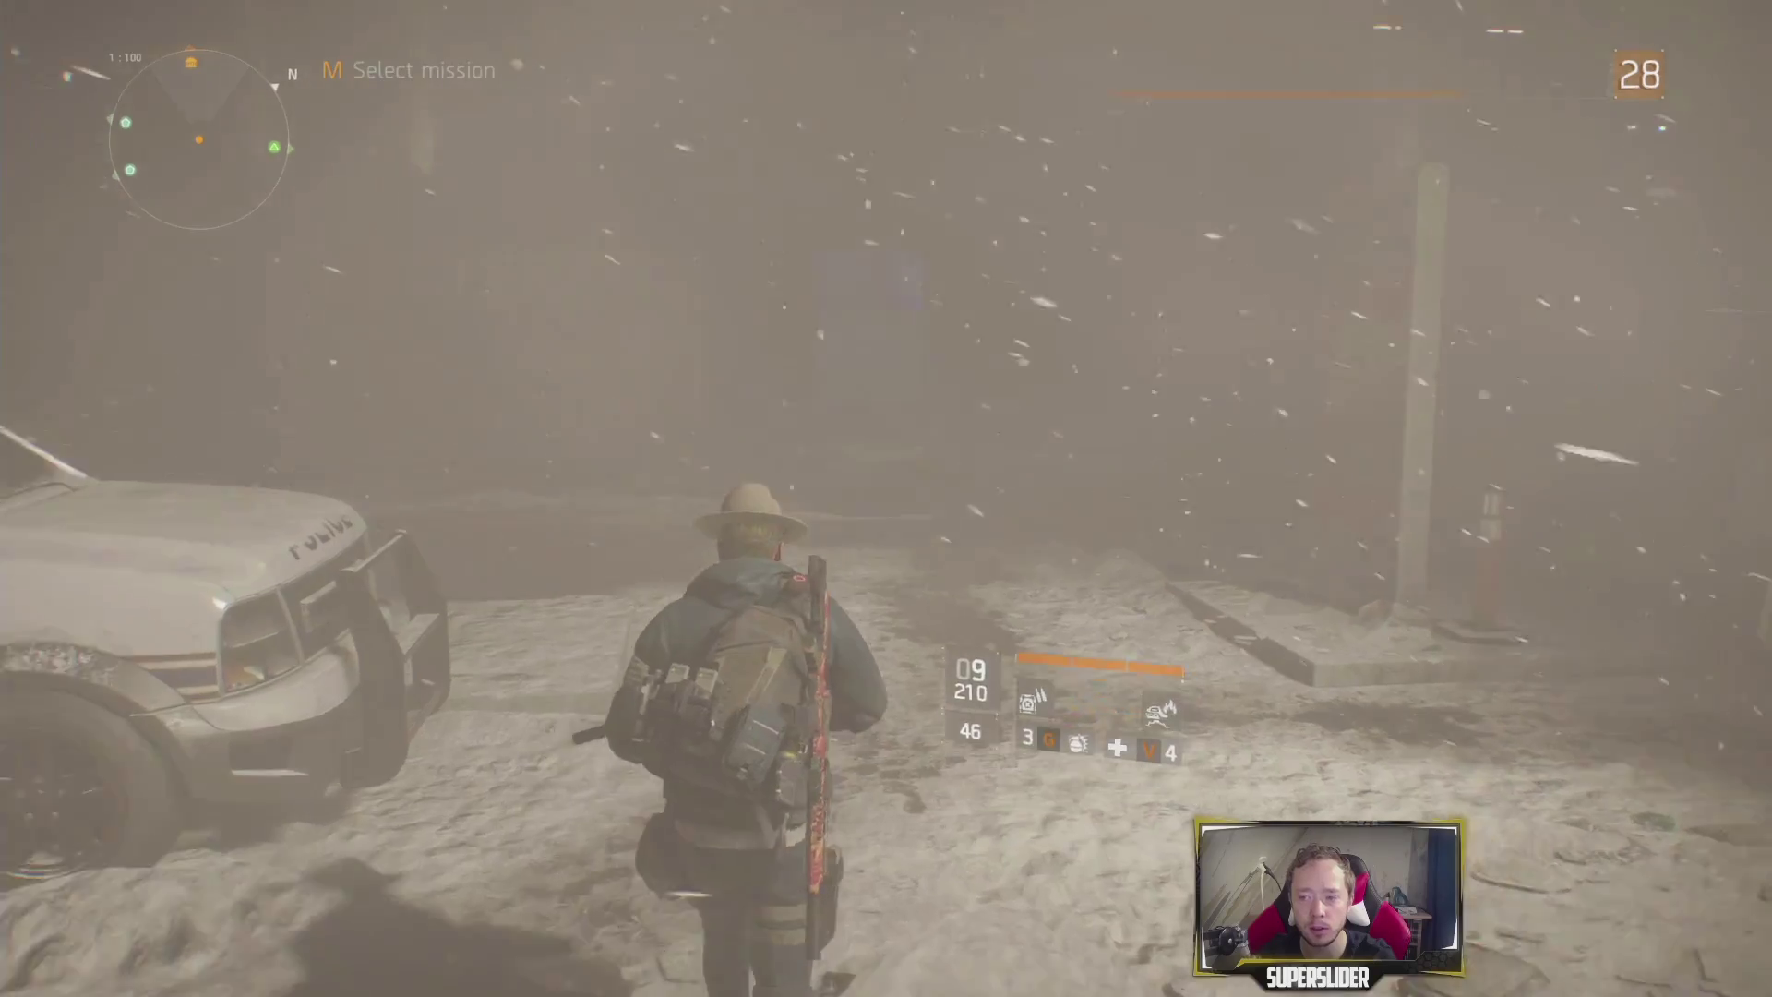
pyautogui.press('w')
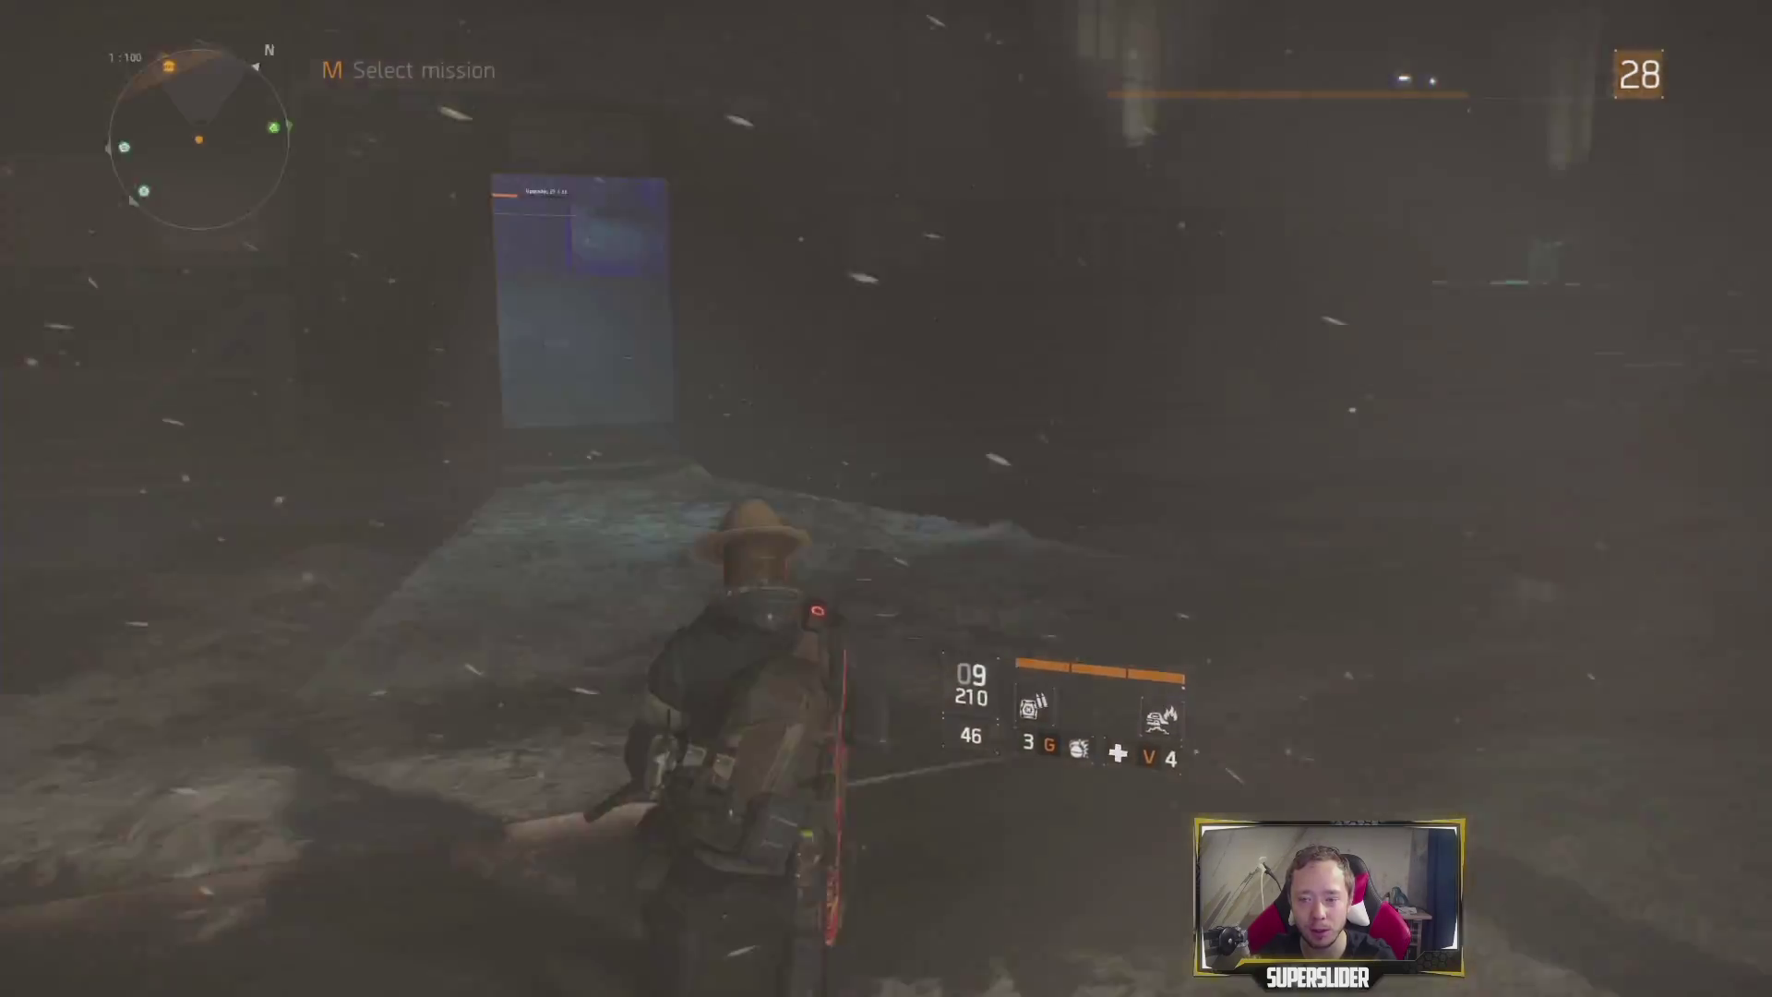
pyautogui.press('w')
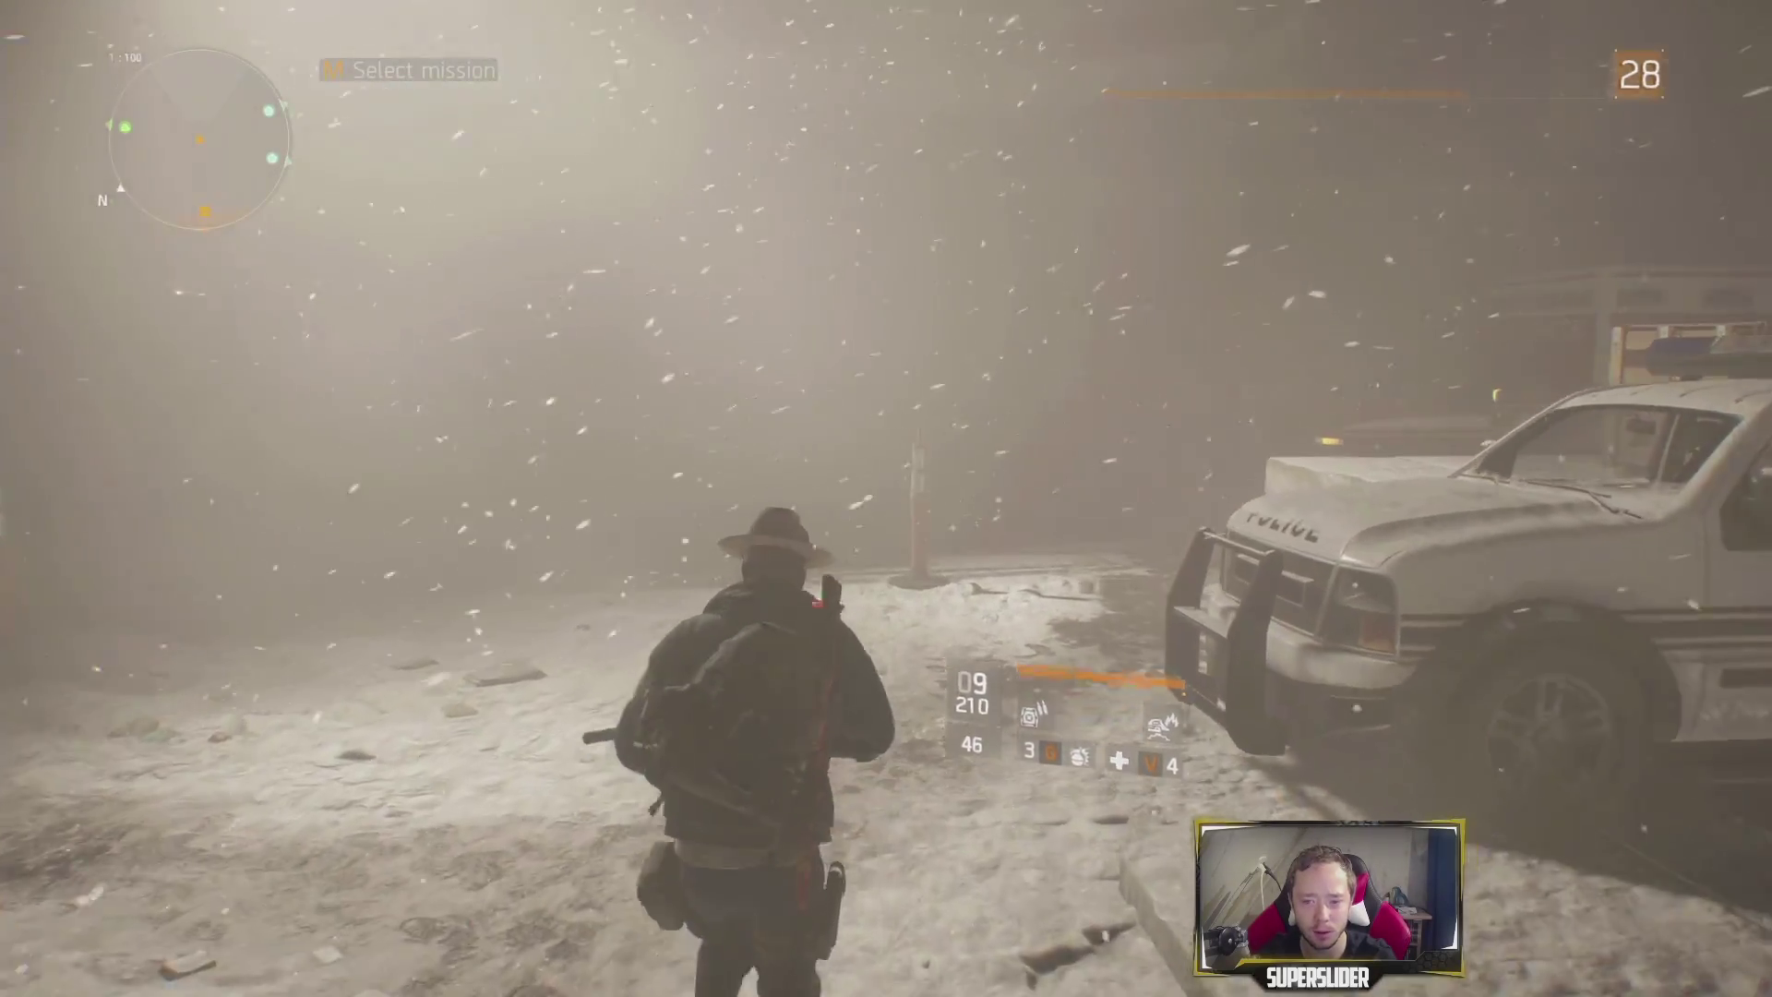
pyautogui.press('w')
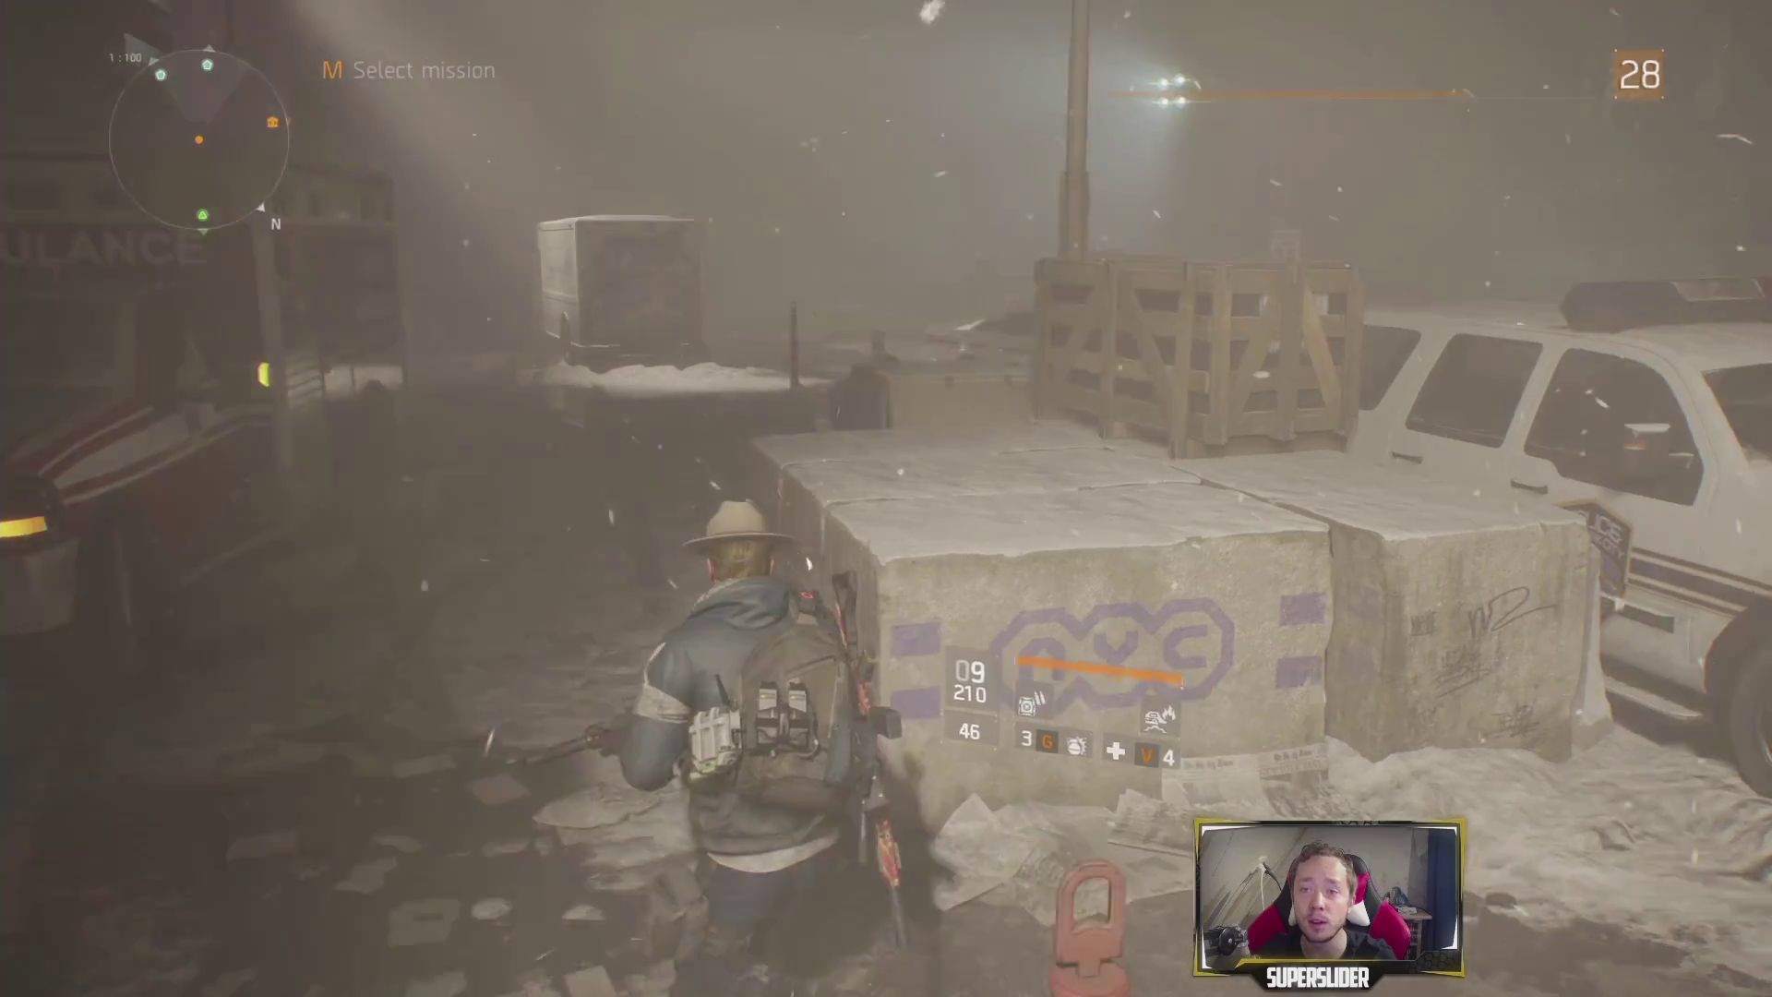
pyautogui.press('w')
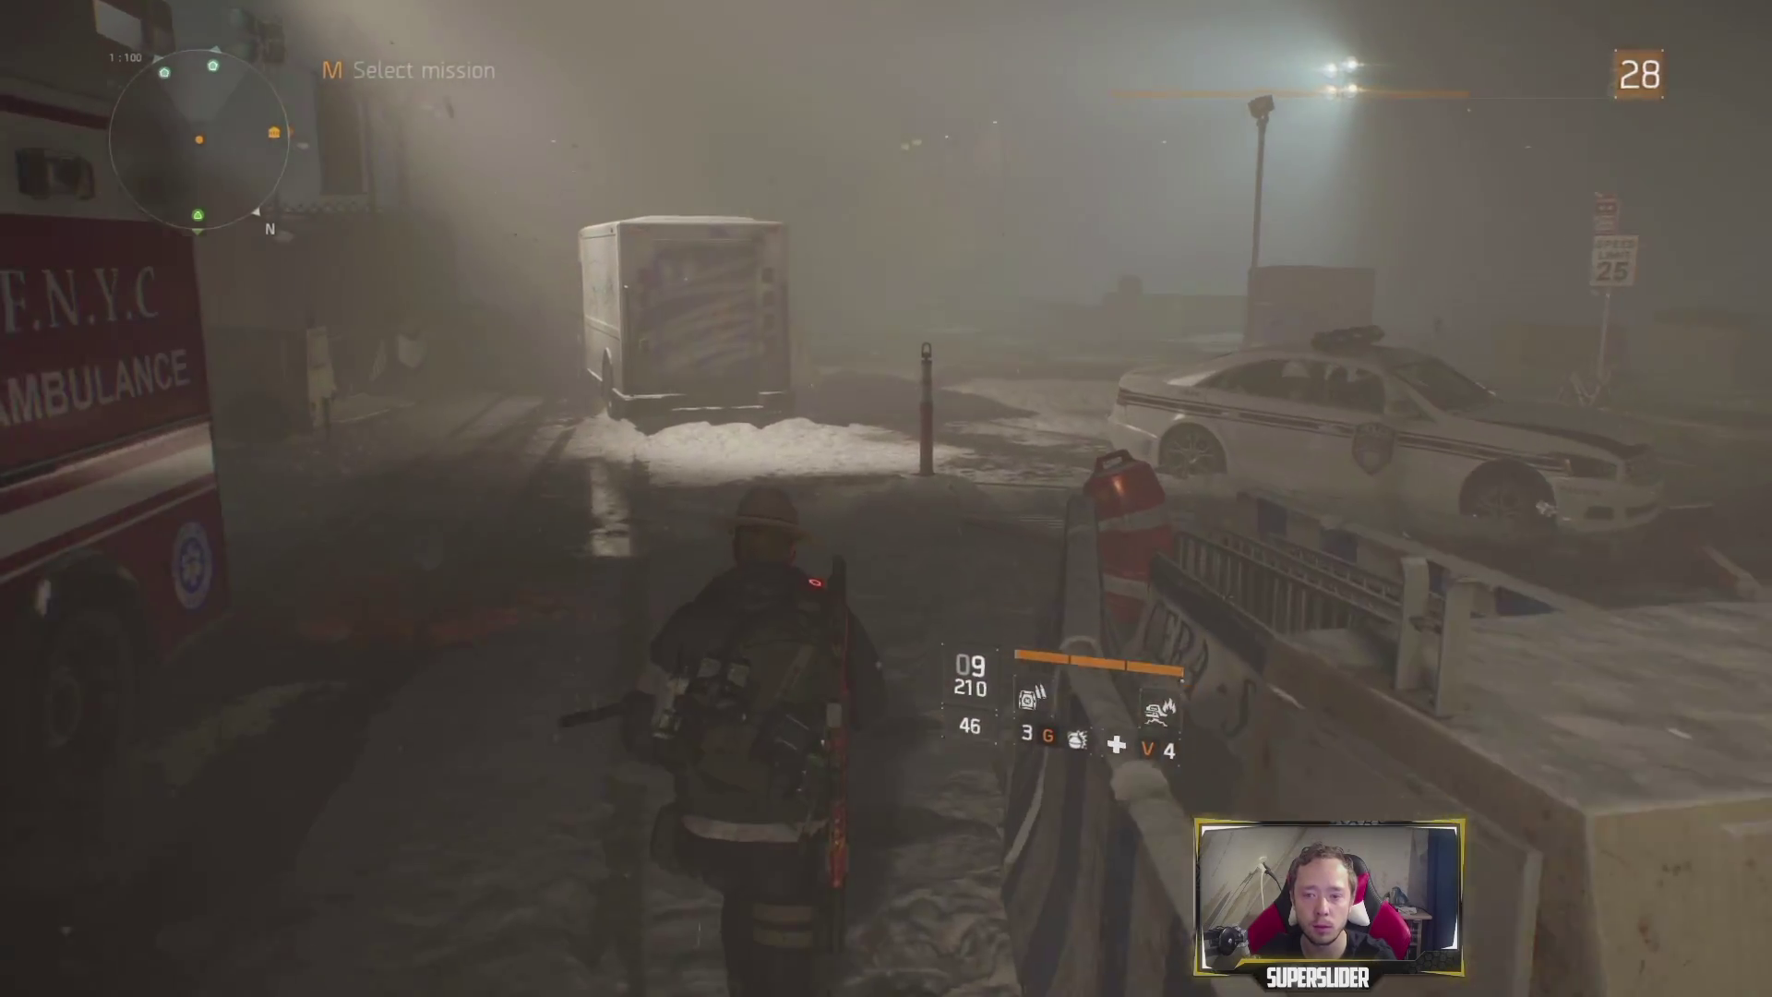
pyautogui.press('w')
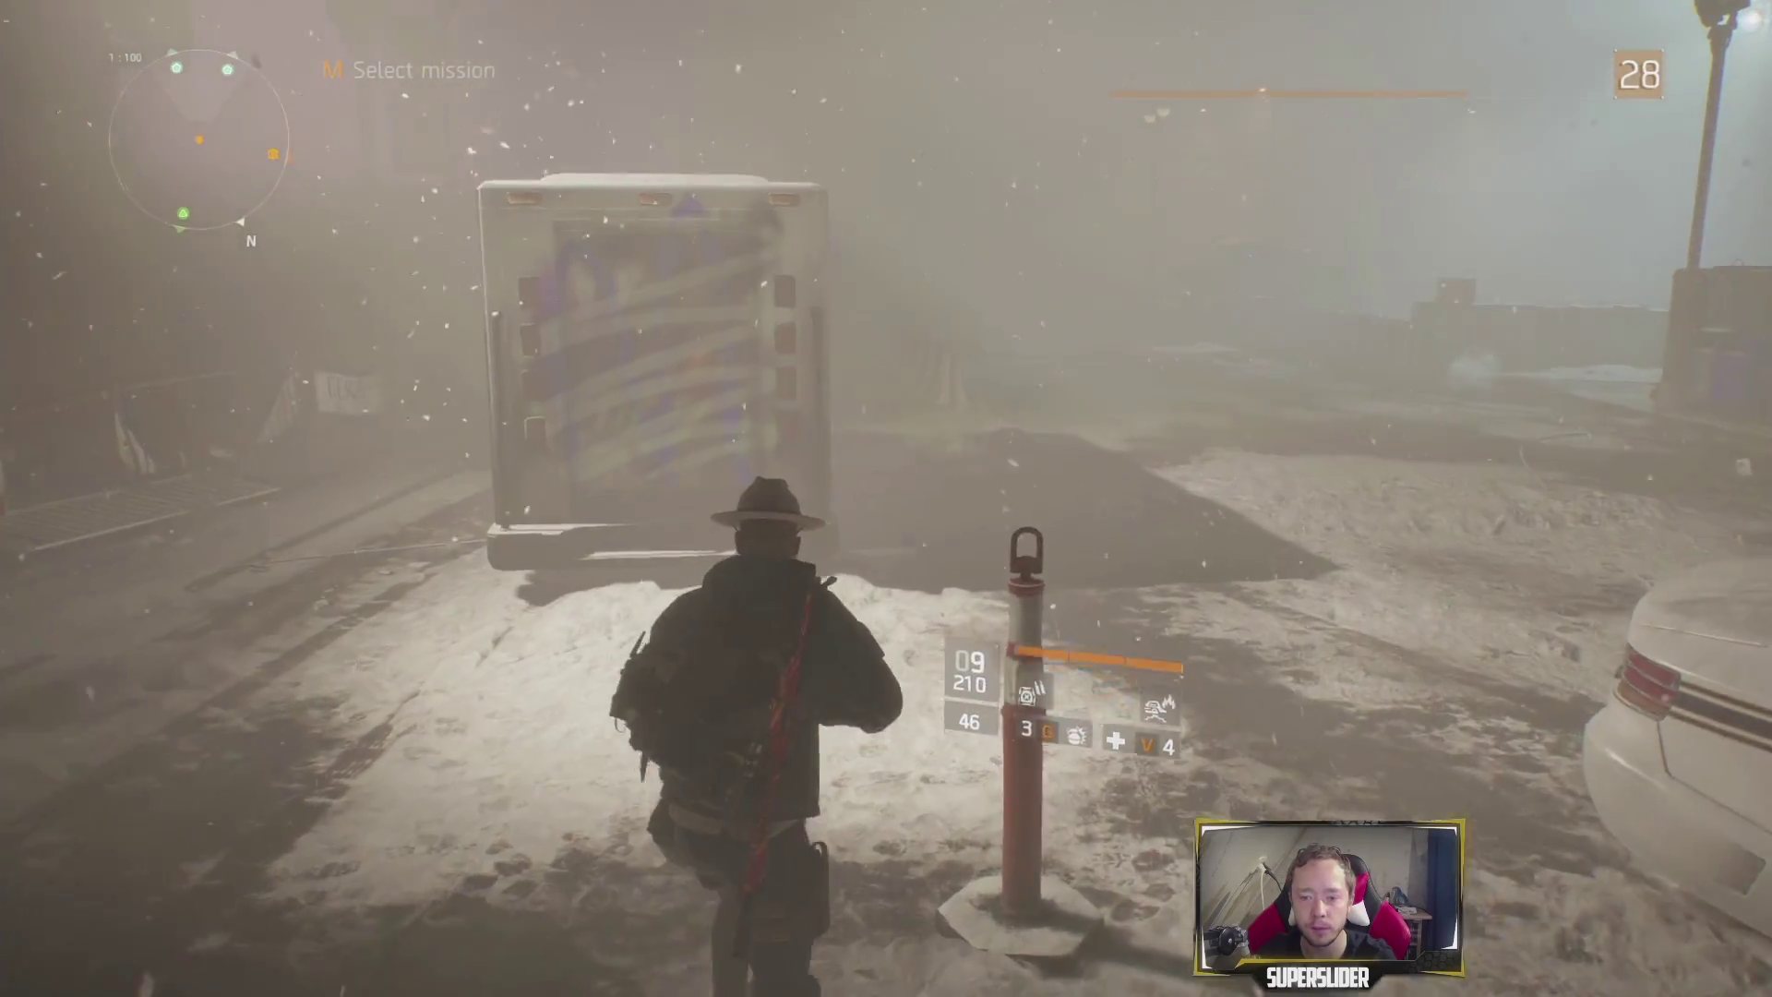
pyautogui.press('w')
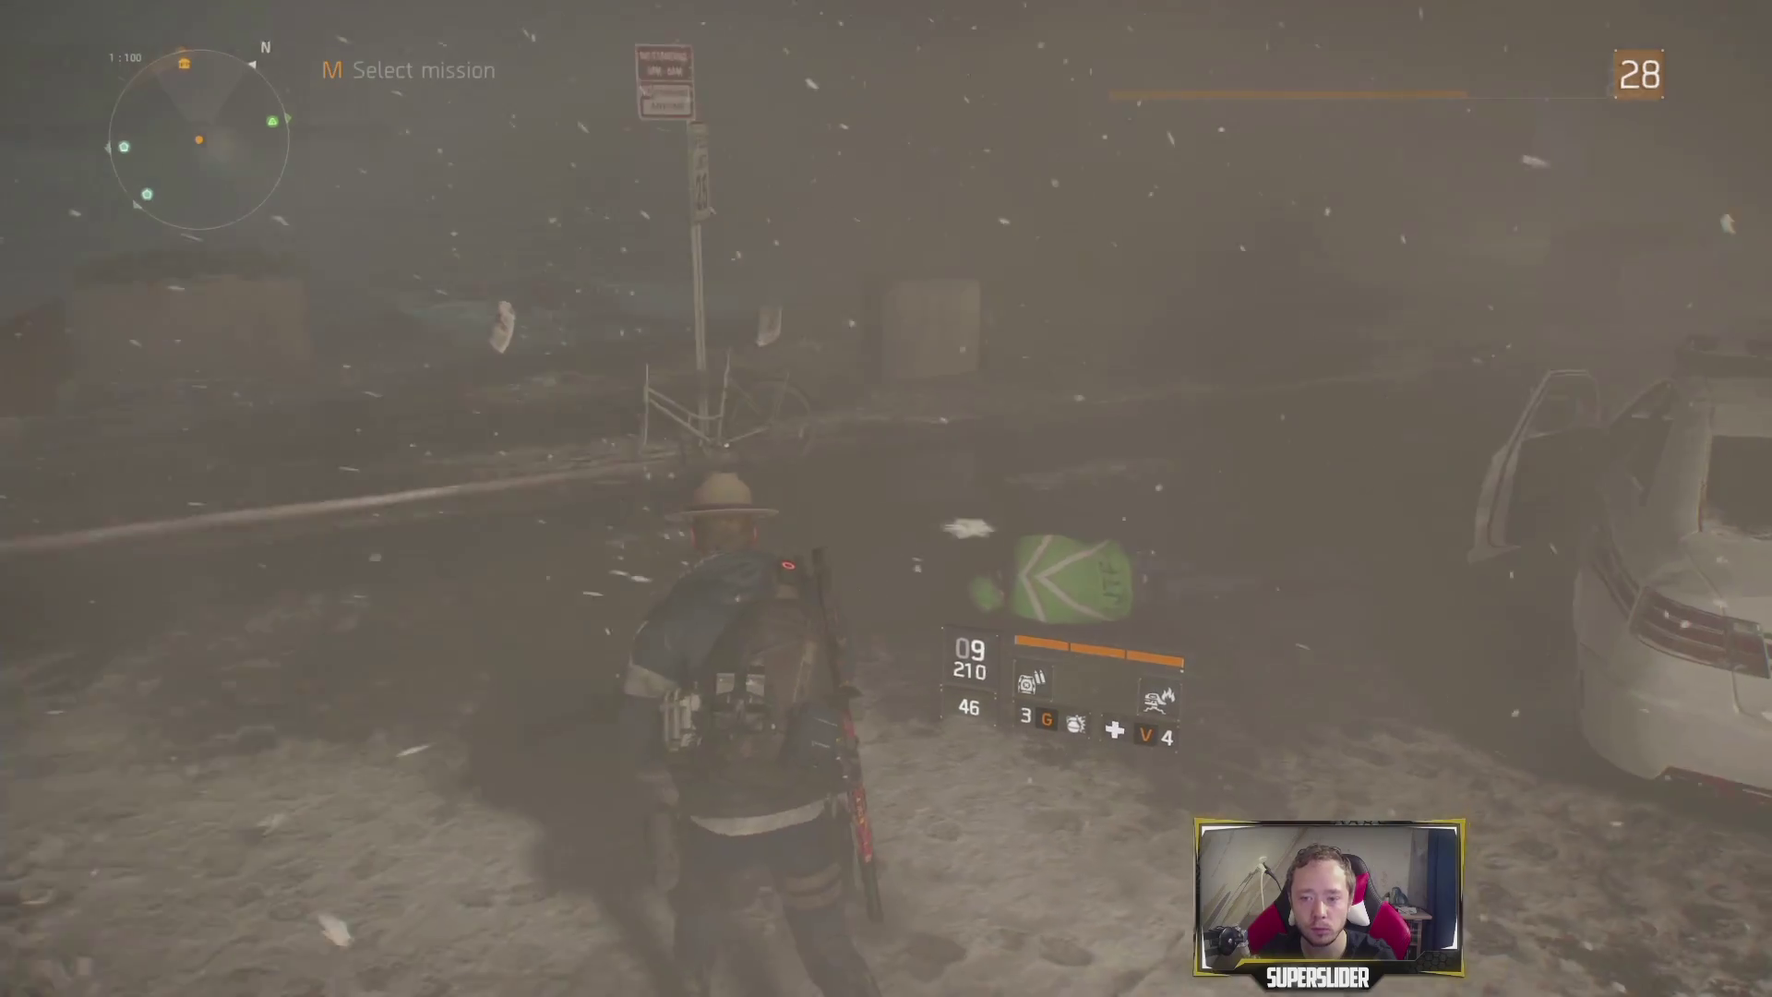
pyautogui.press('w')
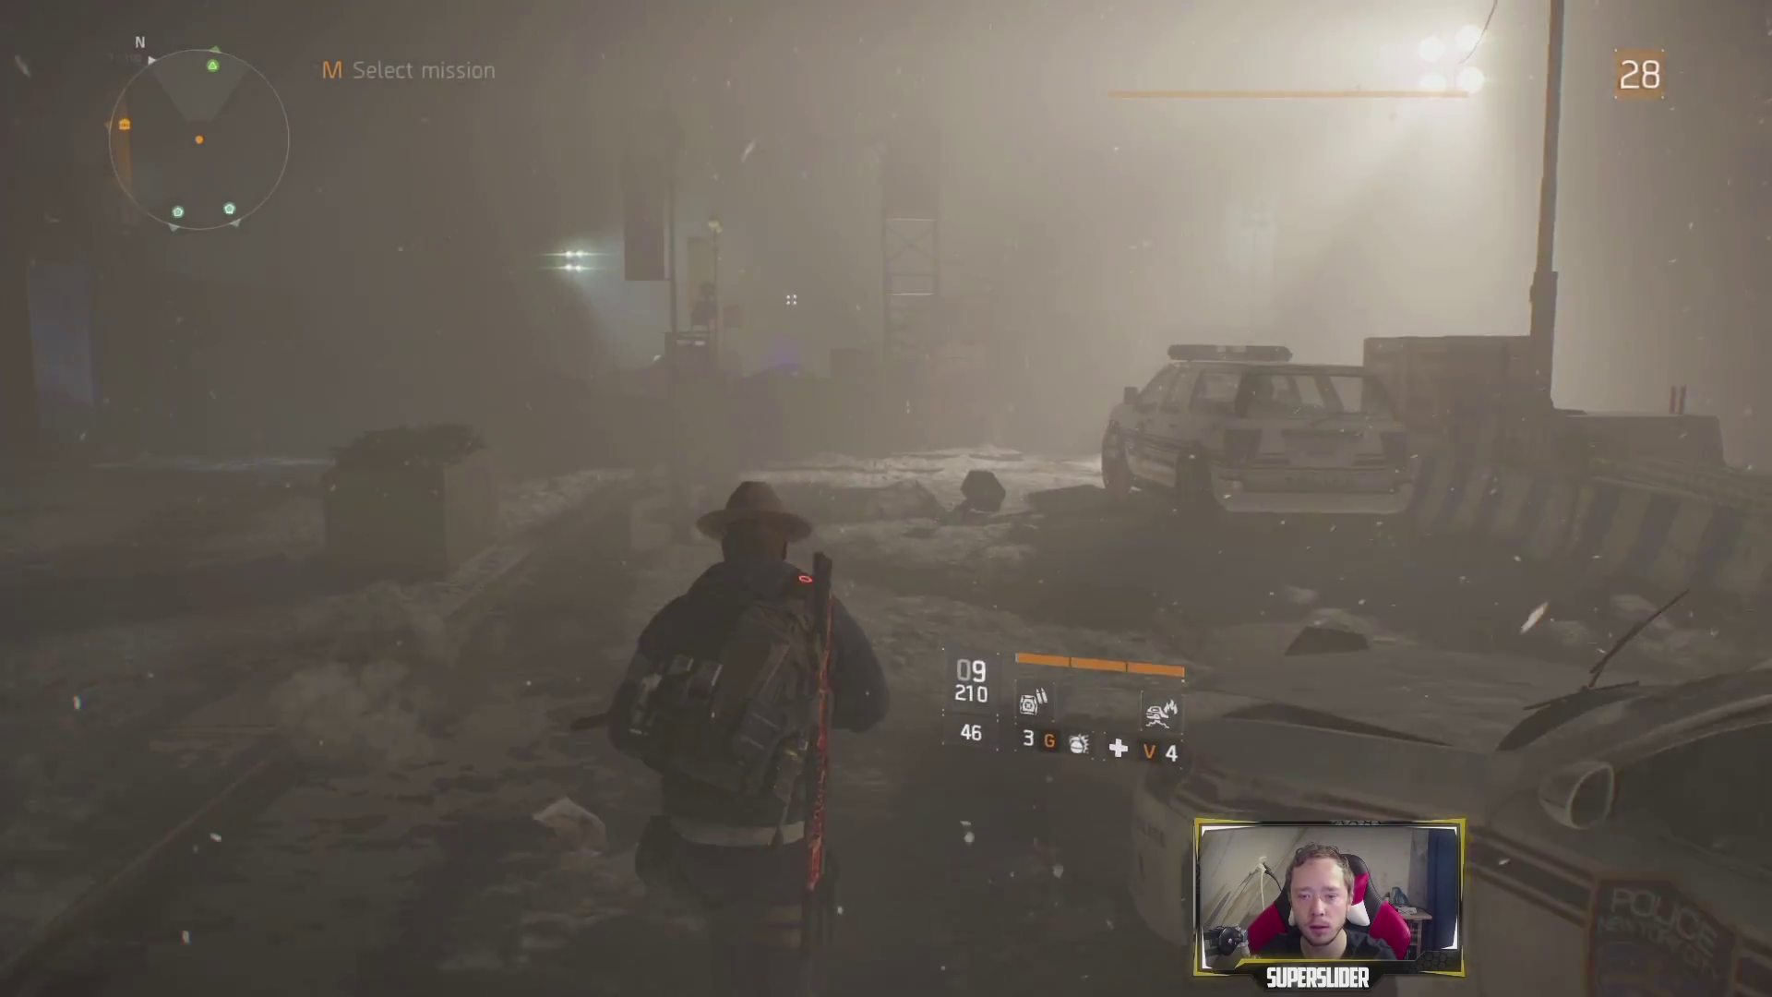
pyautogui.press('w')
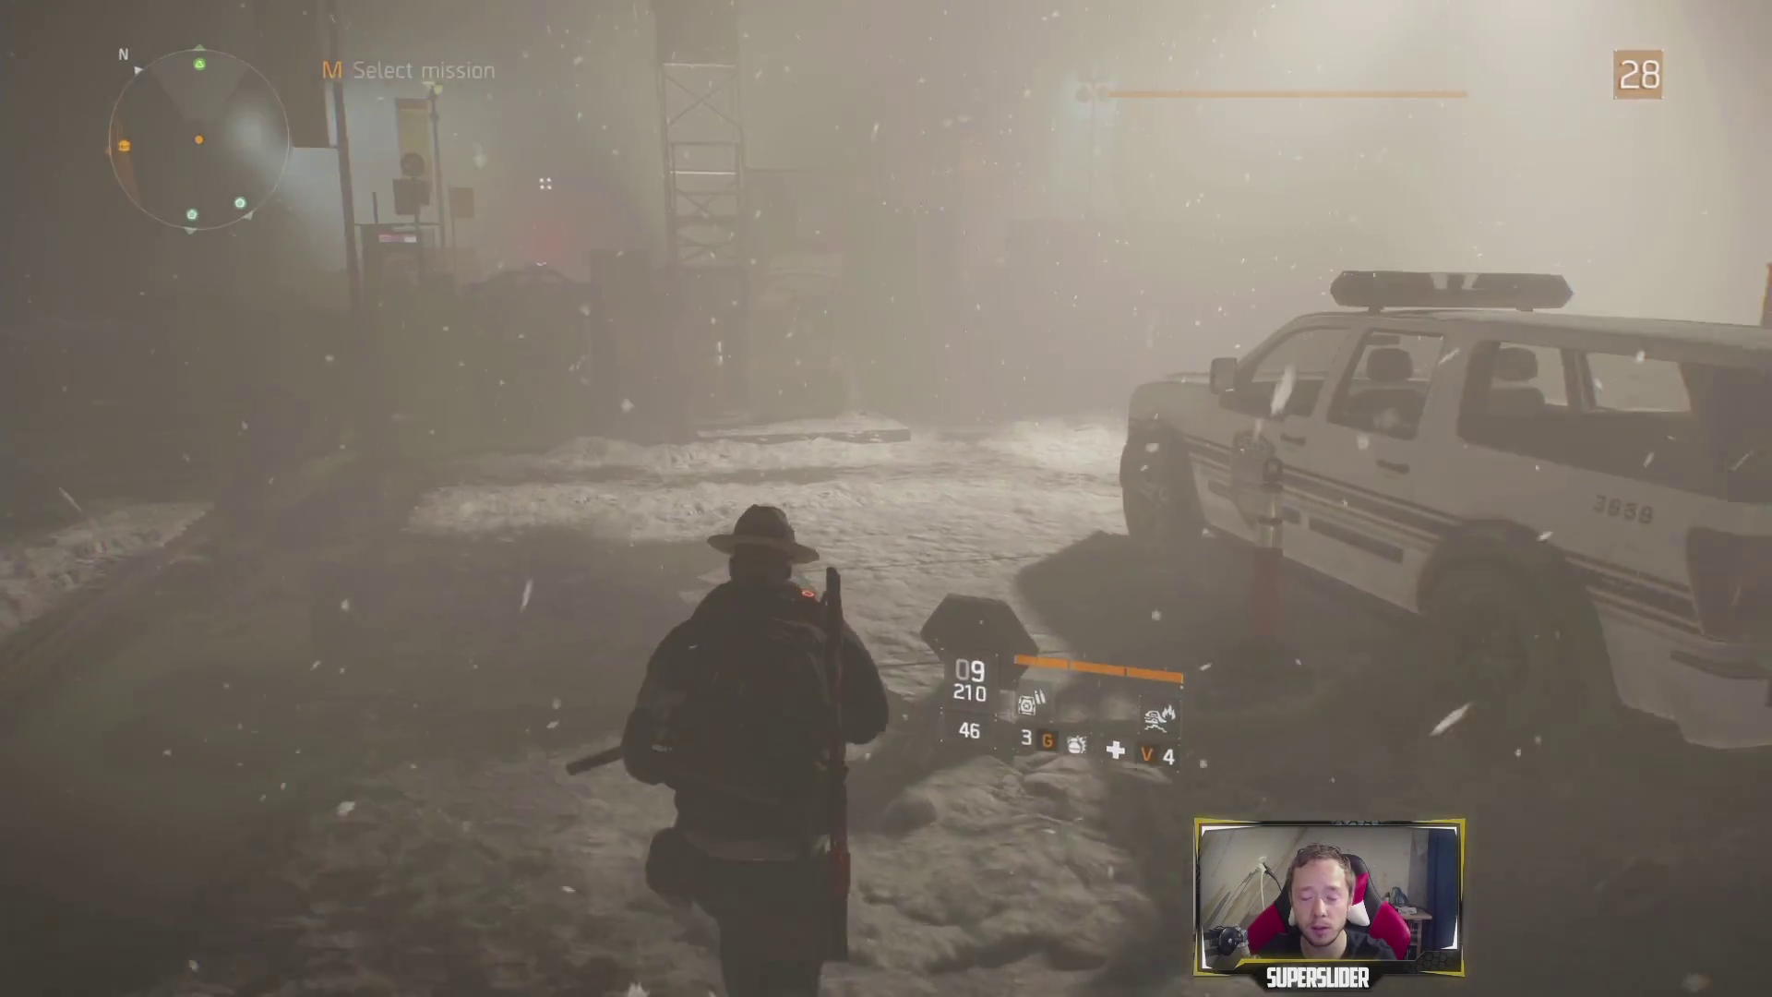
pyautogui.press('w')
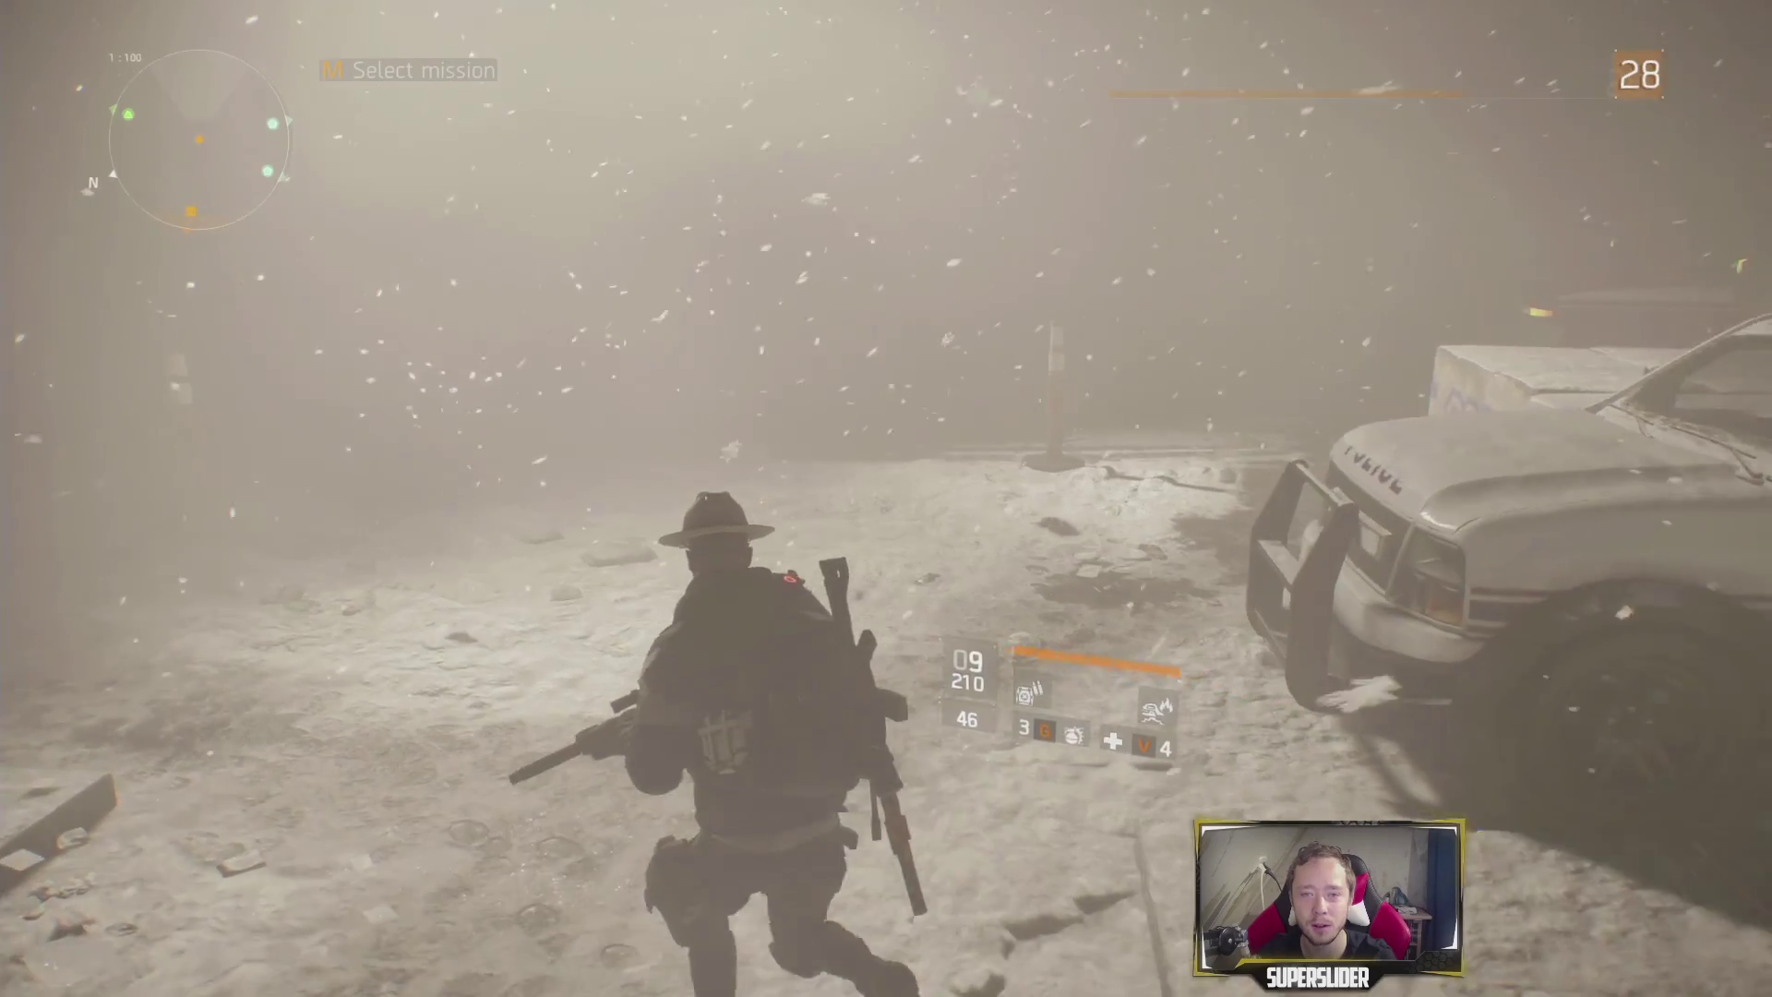
pyautogui.press('w')
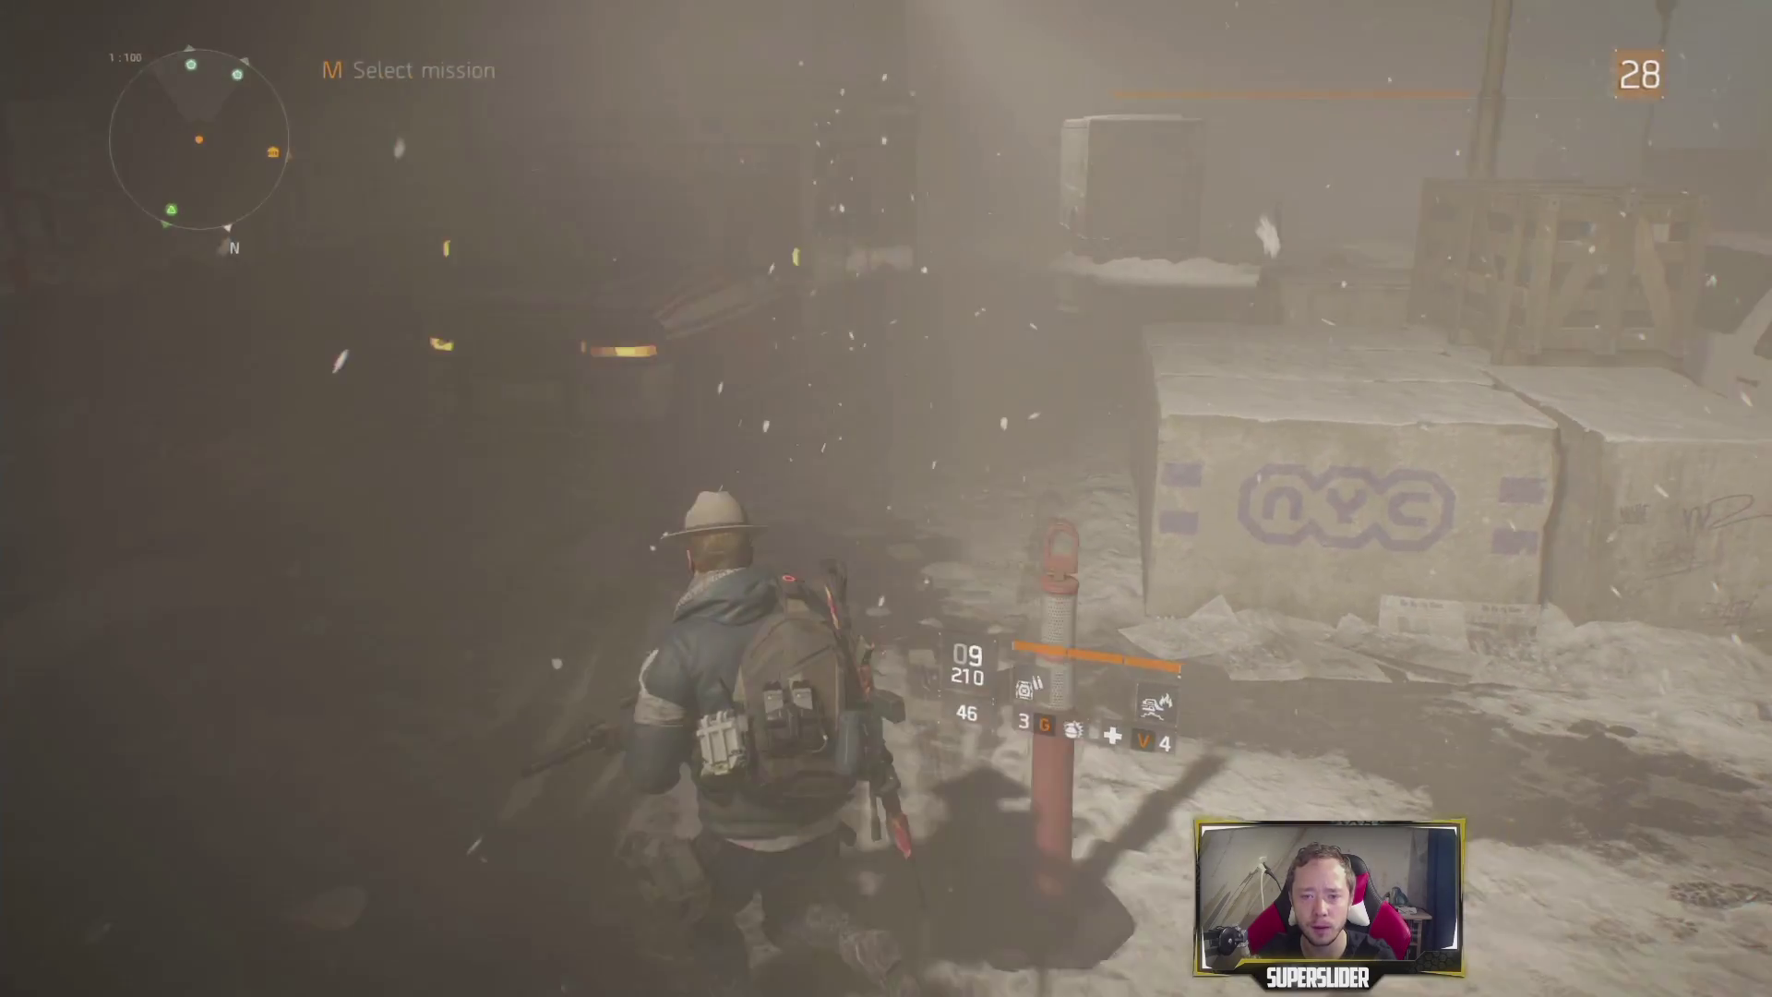
pyautogui.press('w')
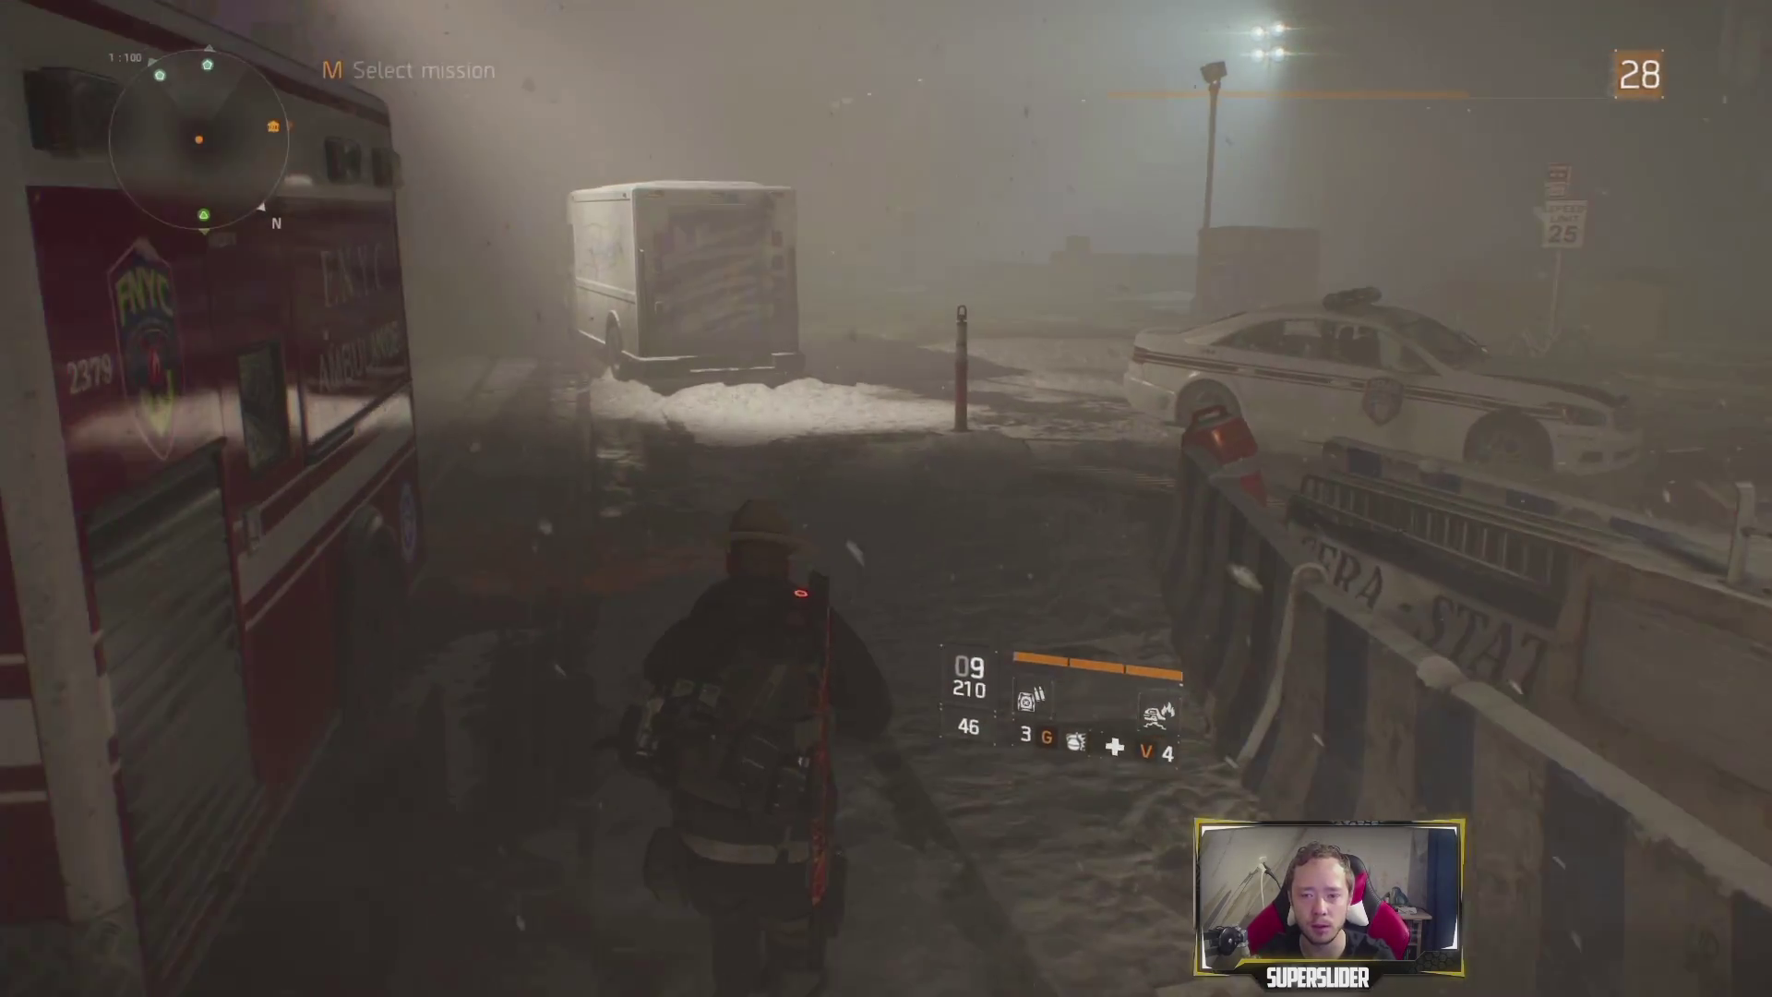
pyautogui.press('w')
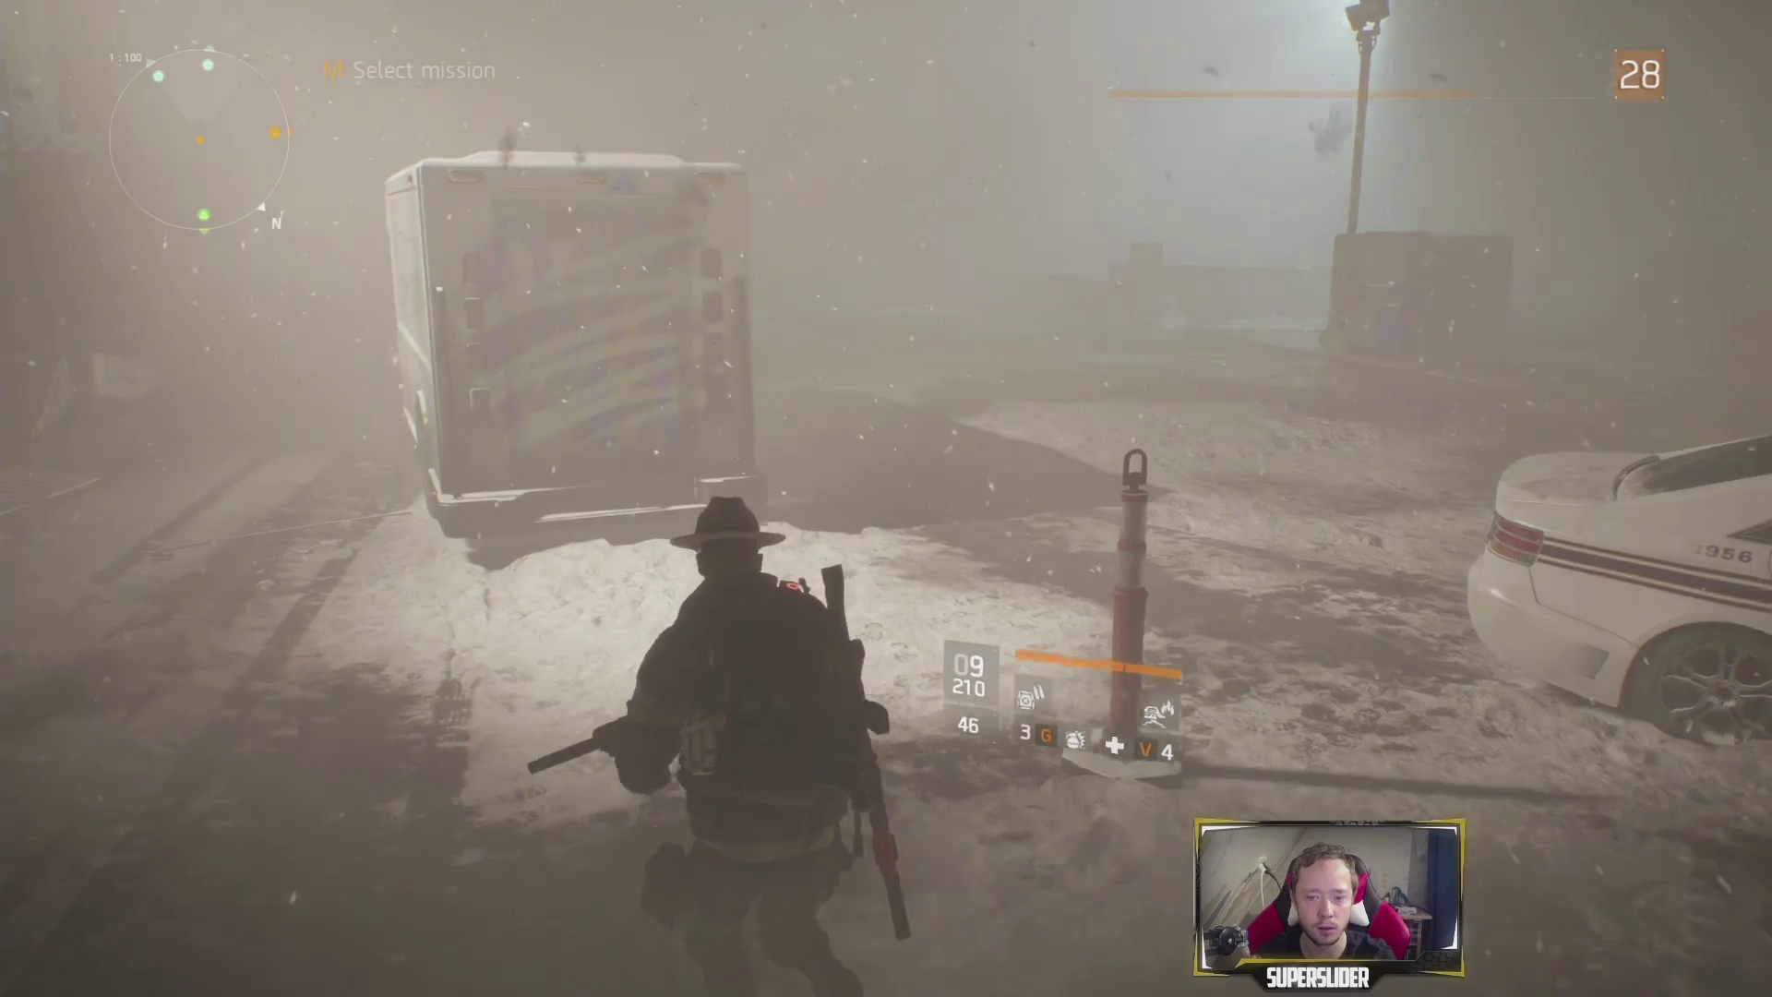
pyautogui.press('w')
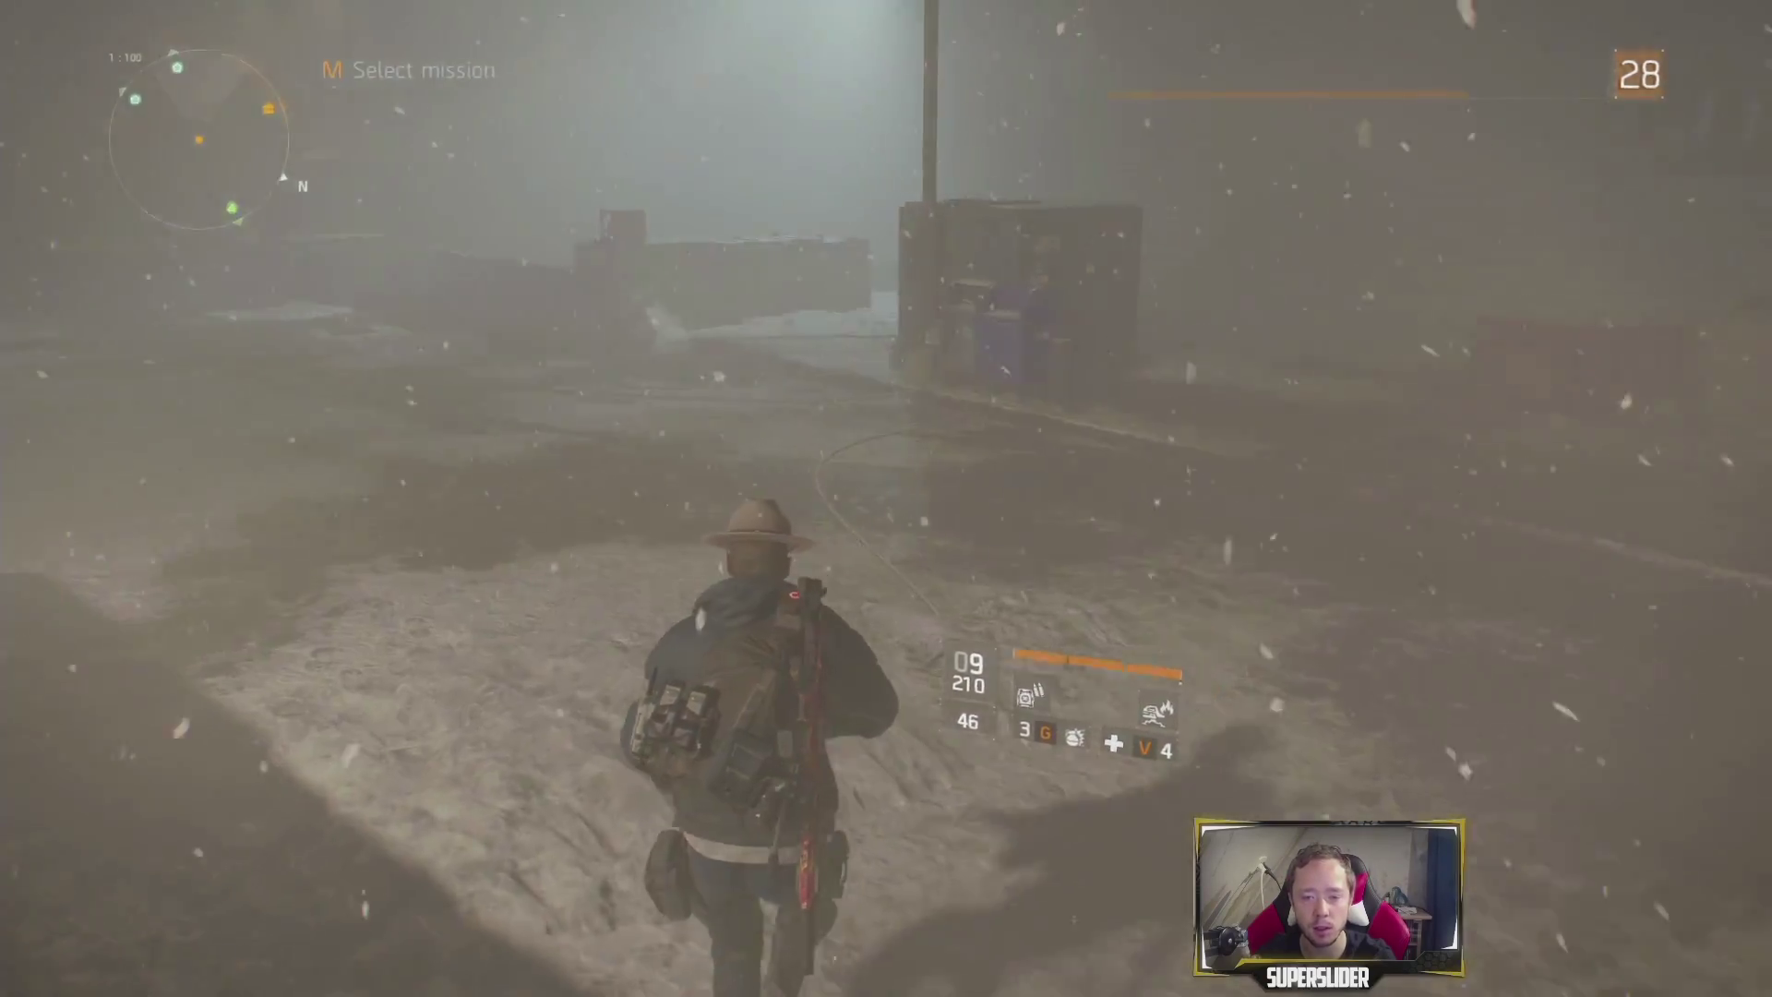
pyautogui.press('w')
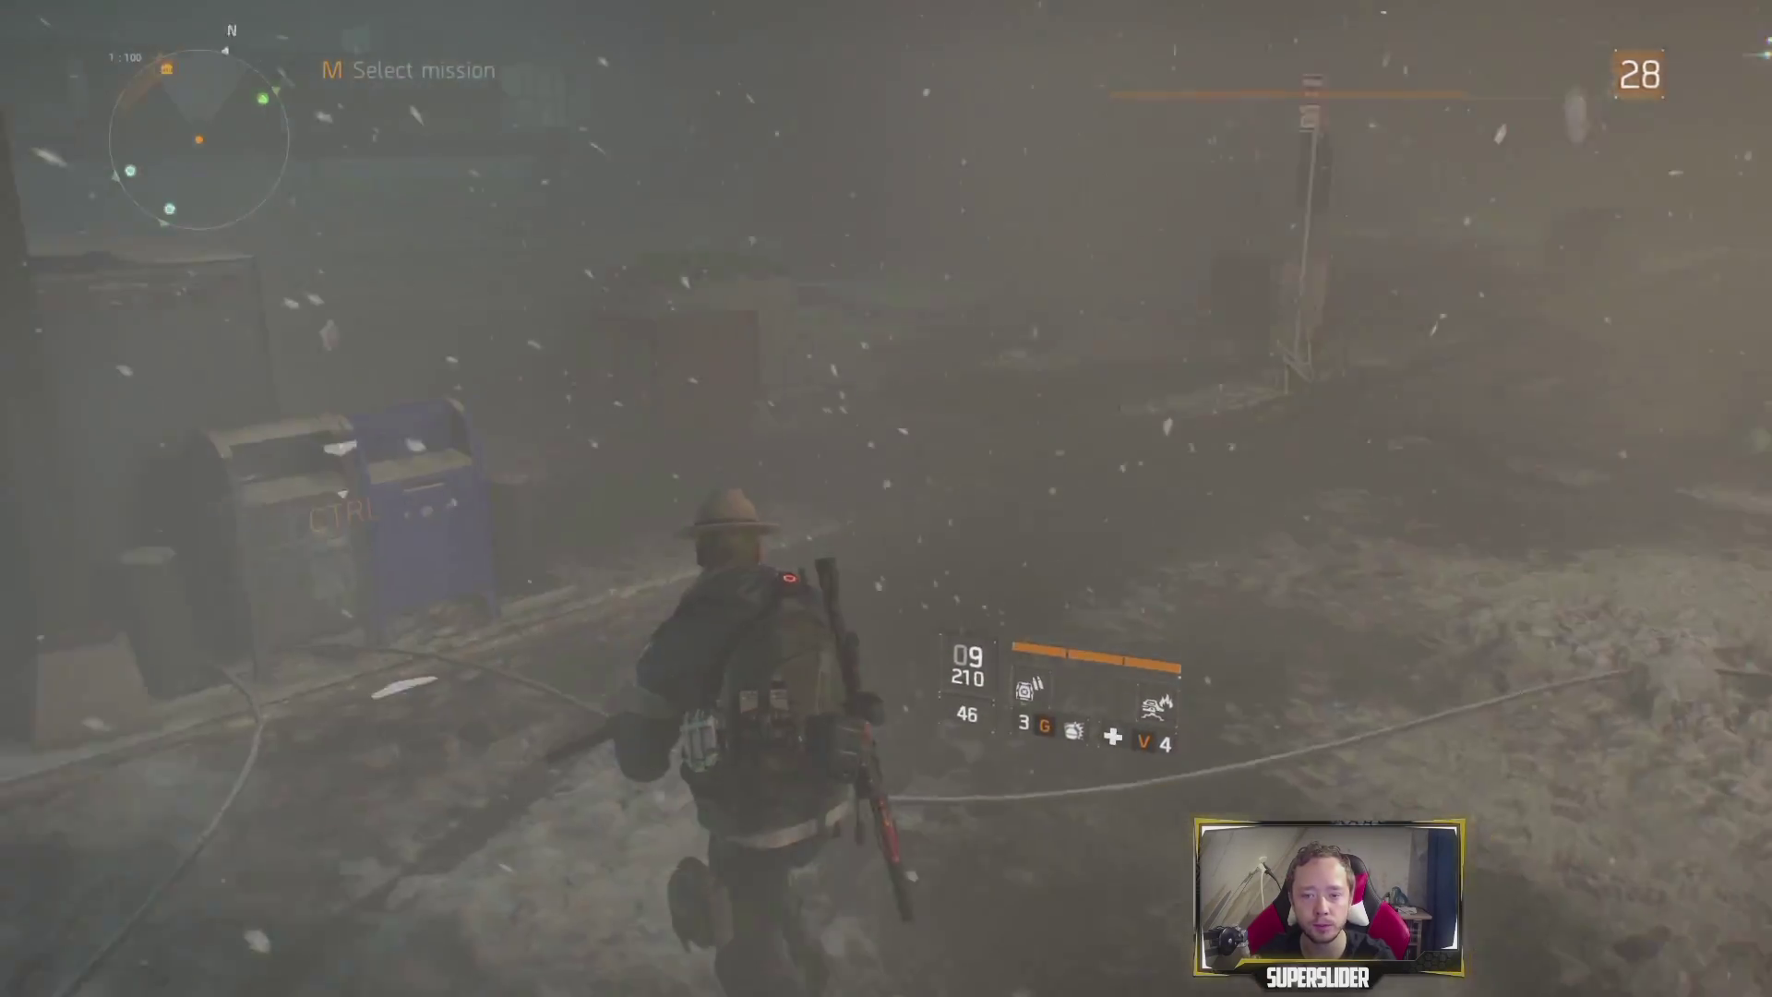
pyautogui.press('w')
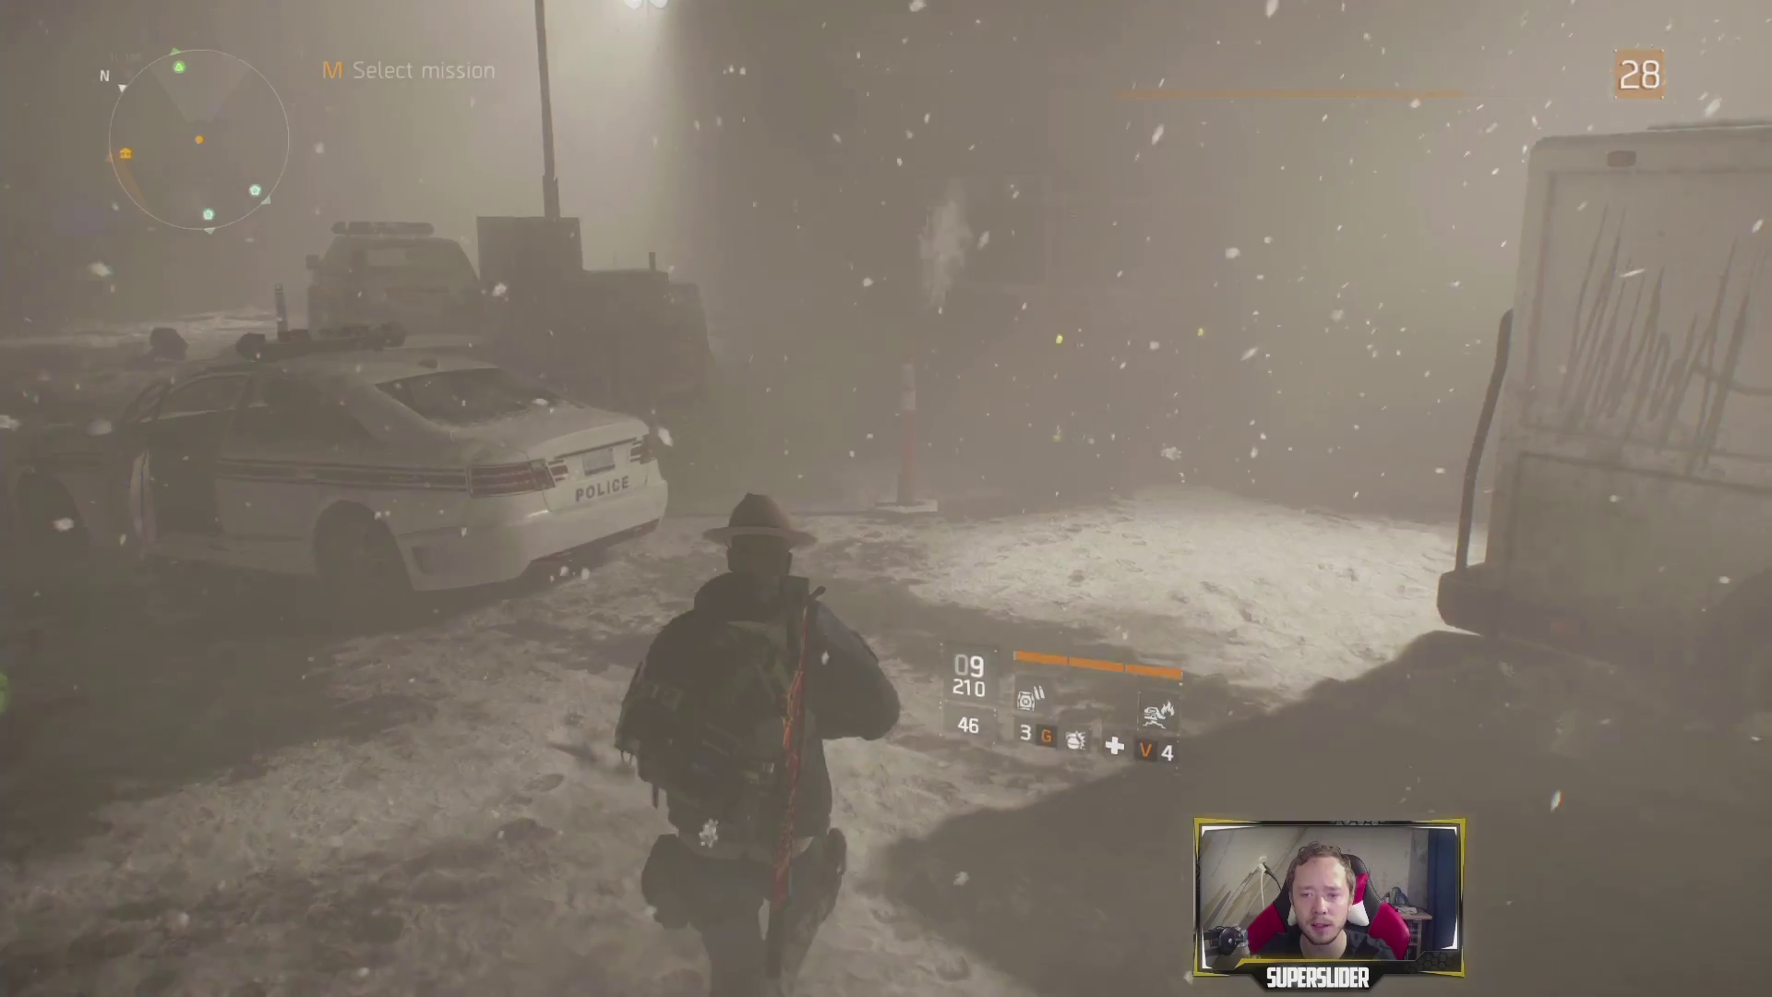
pyautogui.press('w')
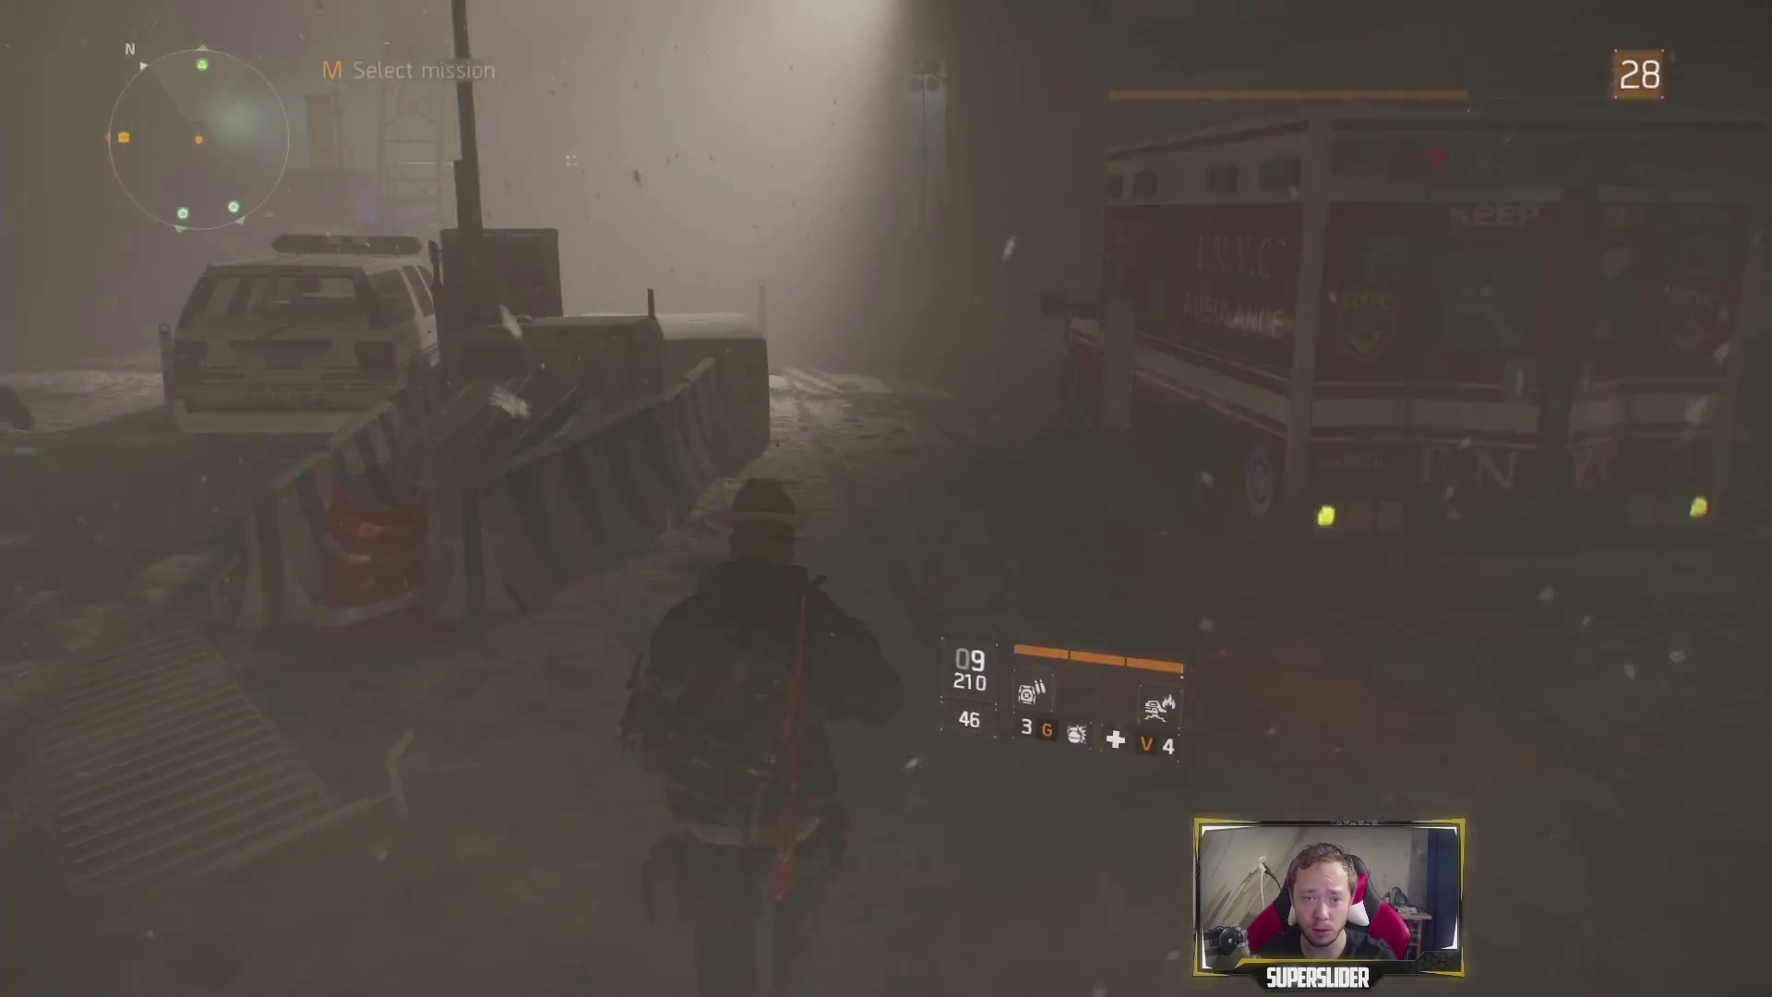
pyautogui.press('w')
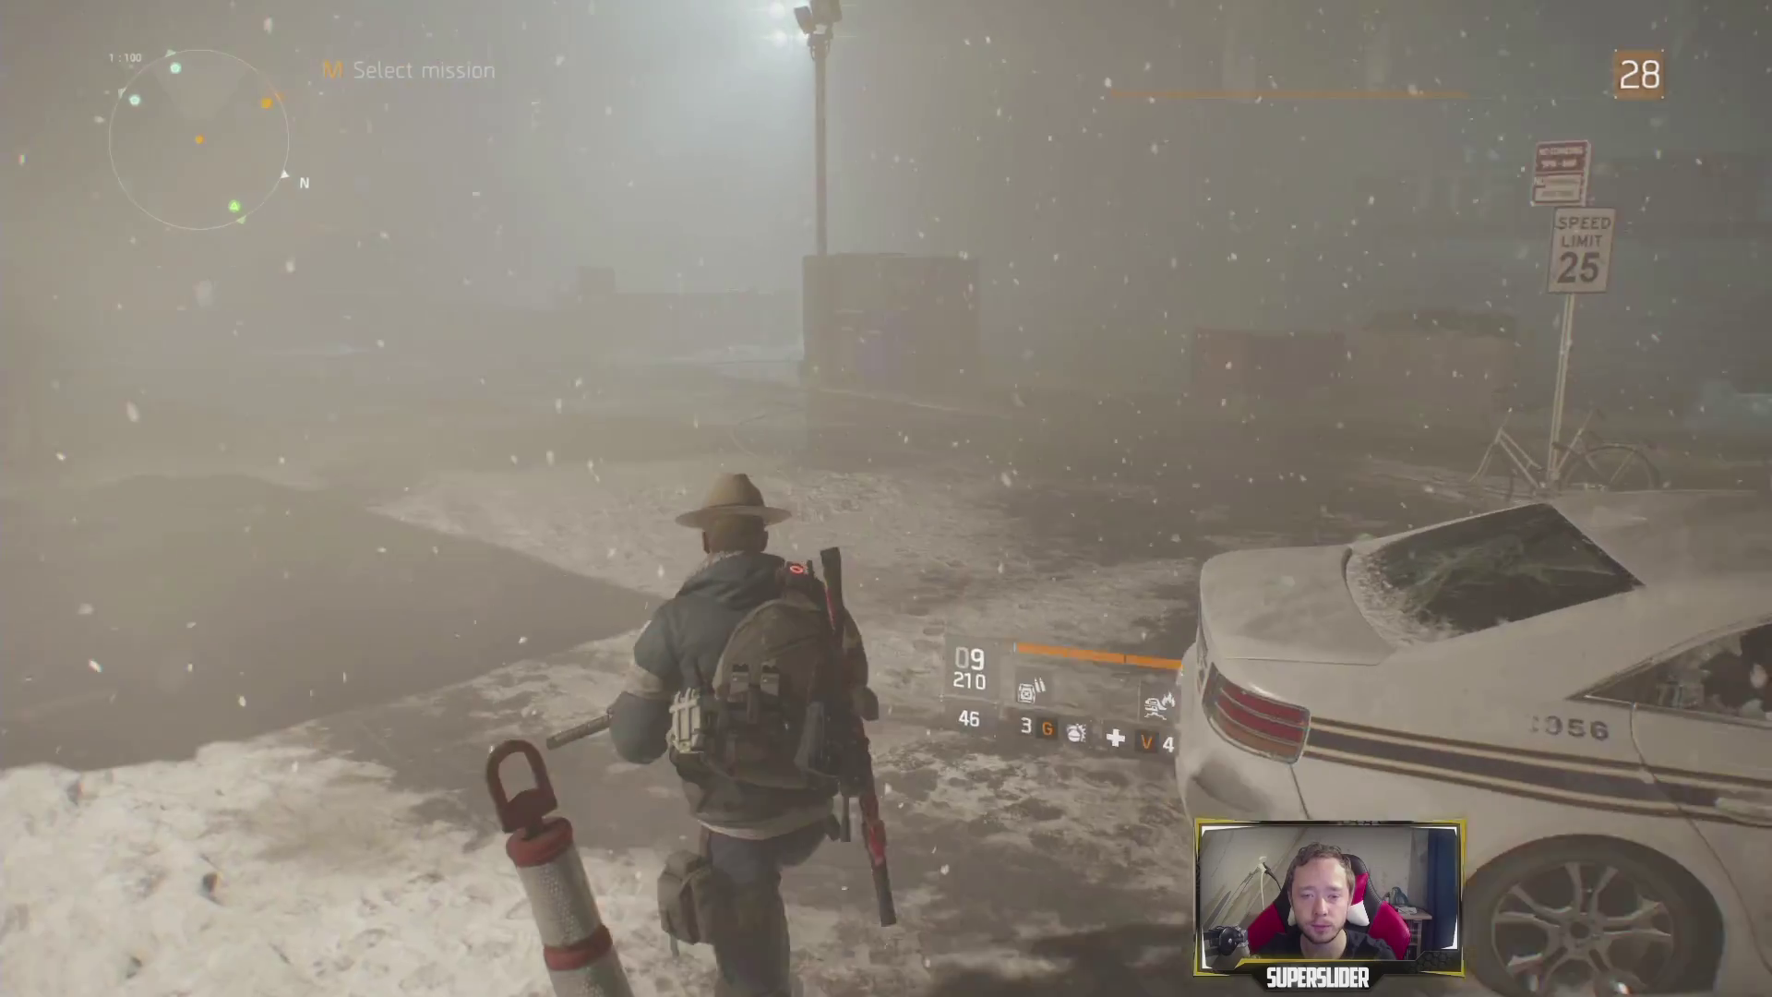
pyautogui.press('w')
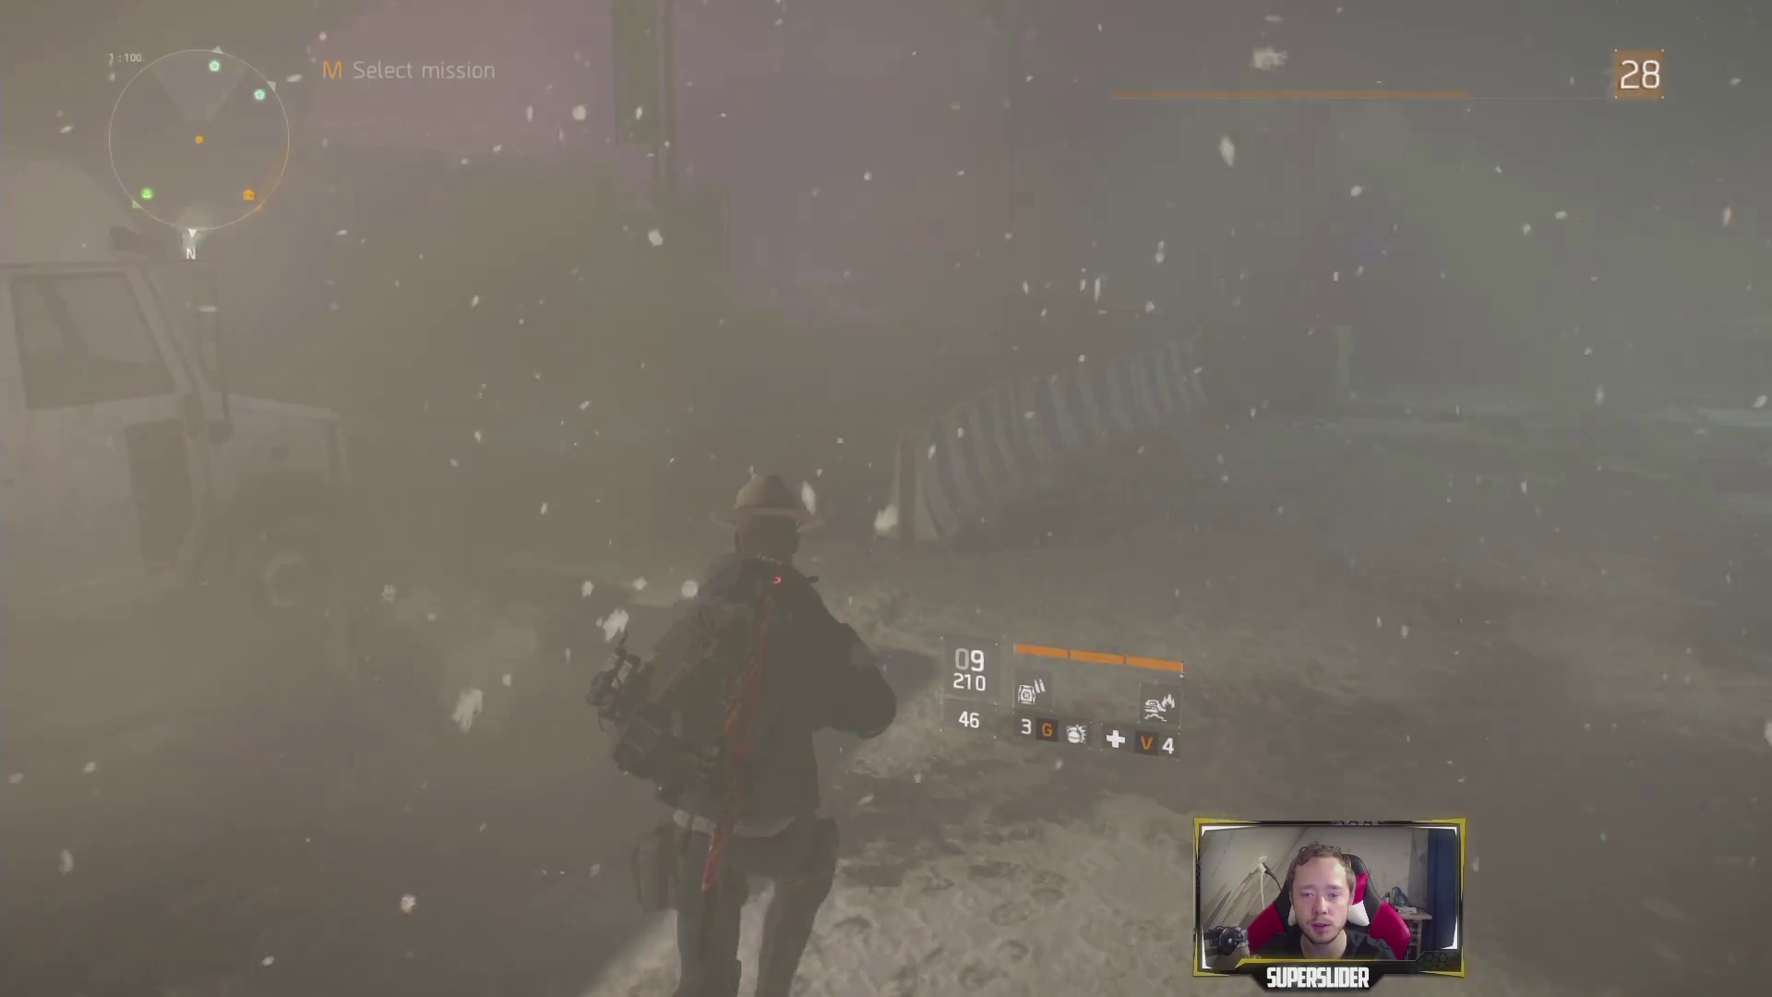
pyautogui.press('w')
pyautogui.press('w')
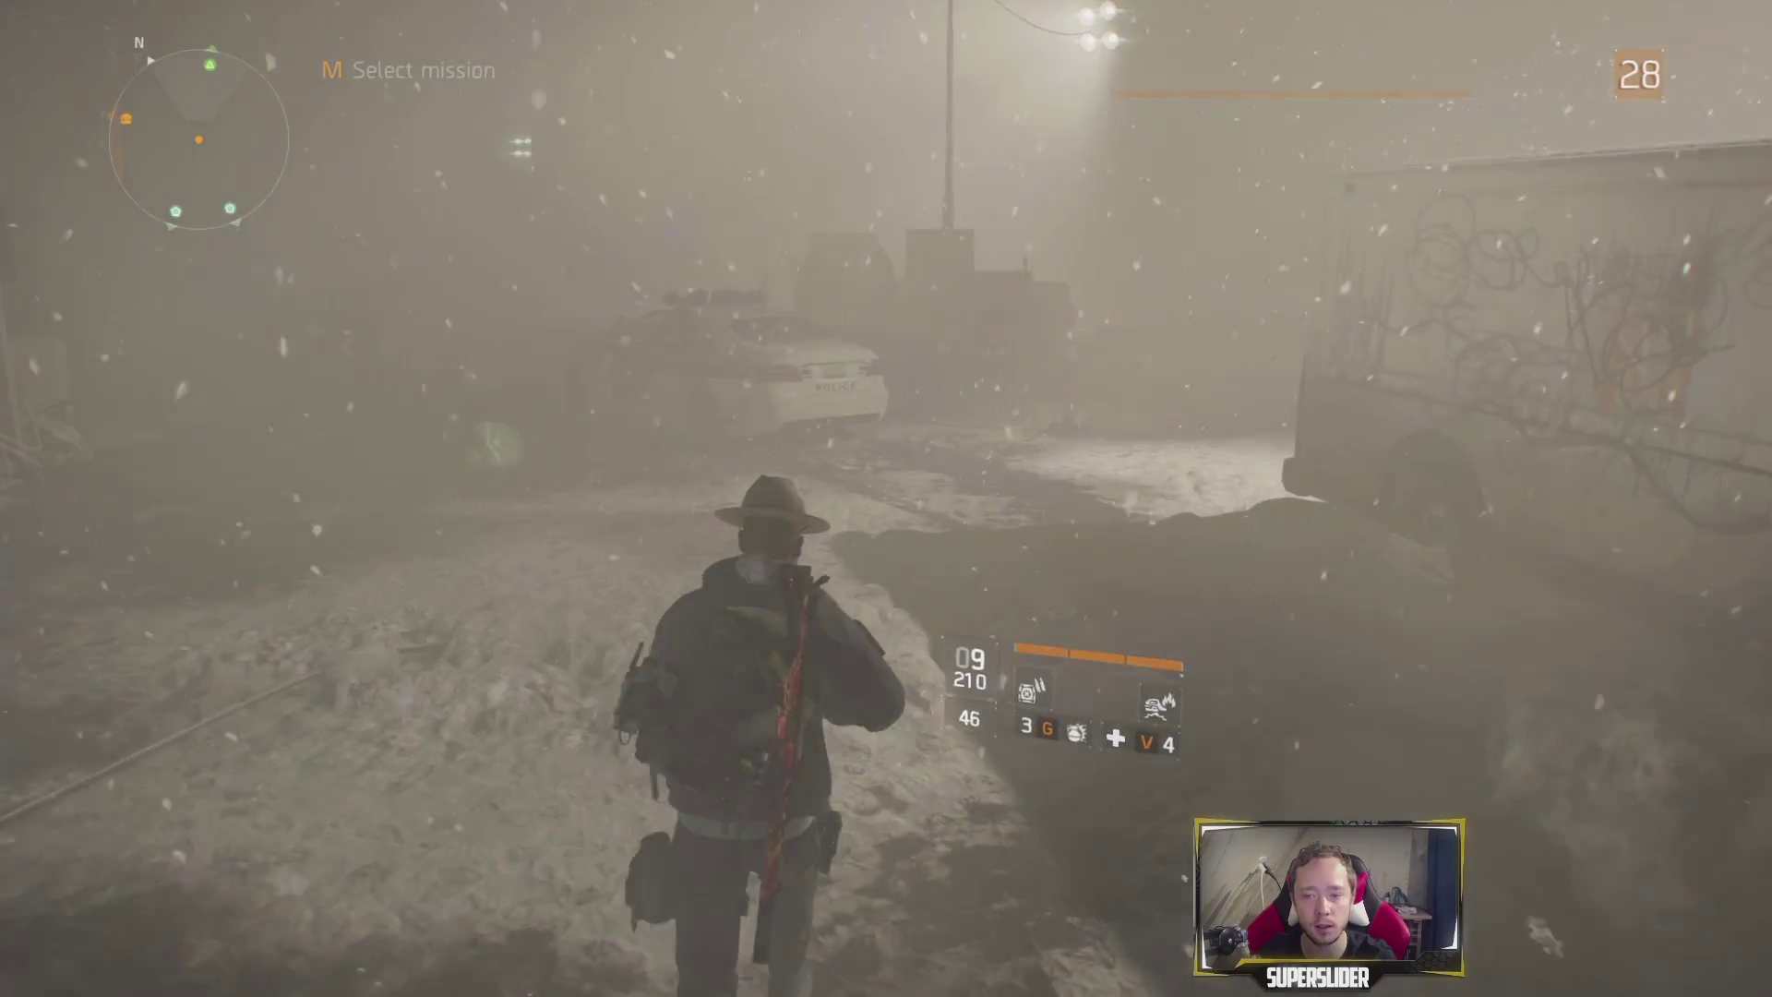
pyautogui.press('w')
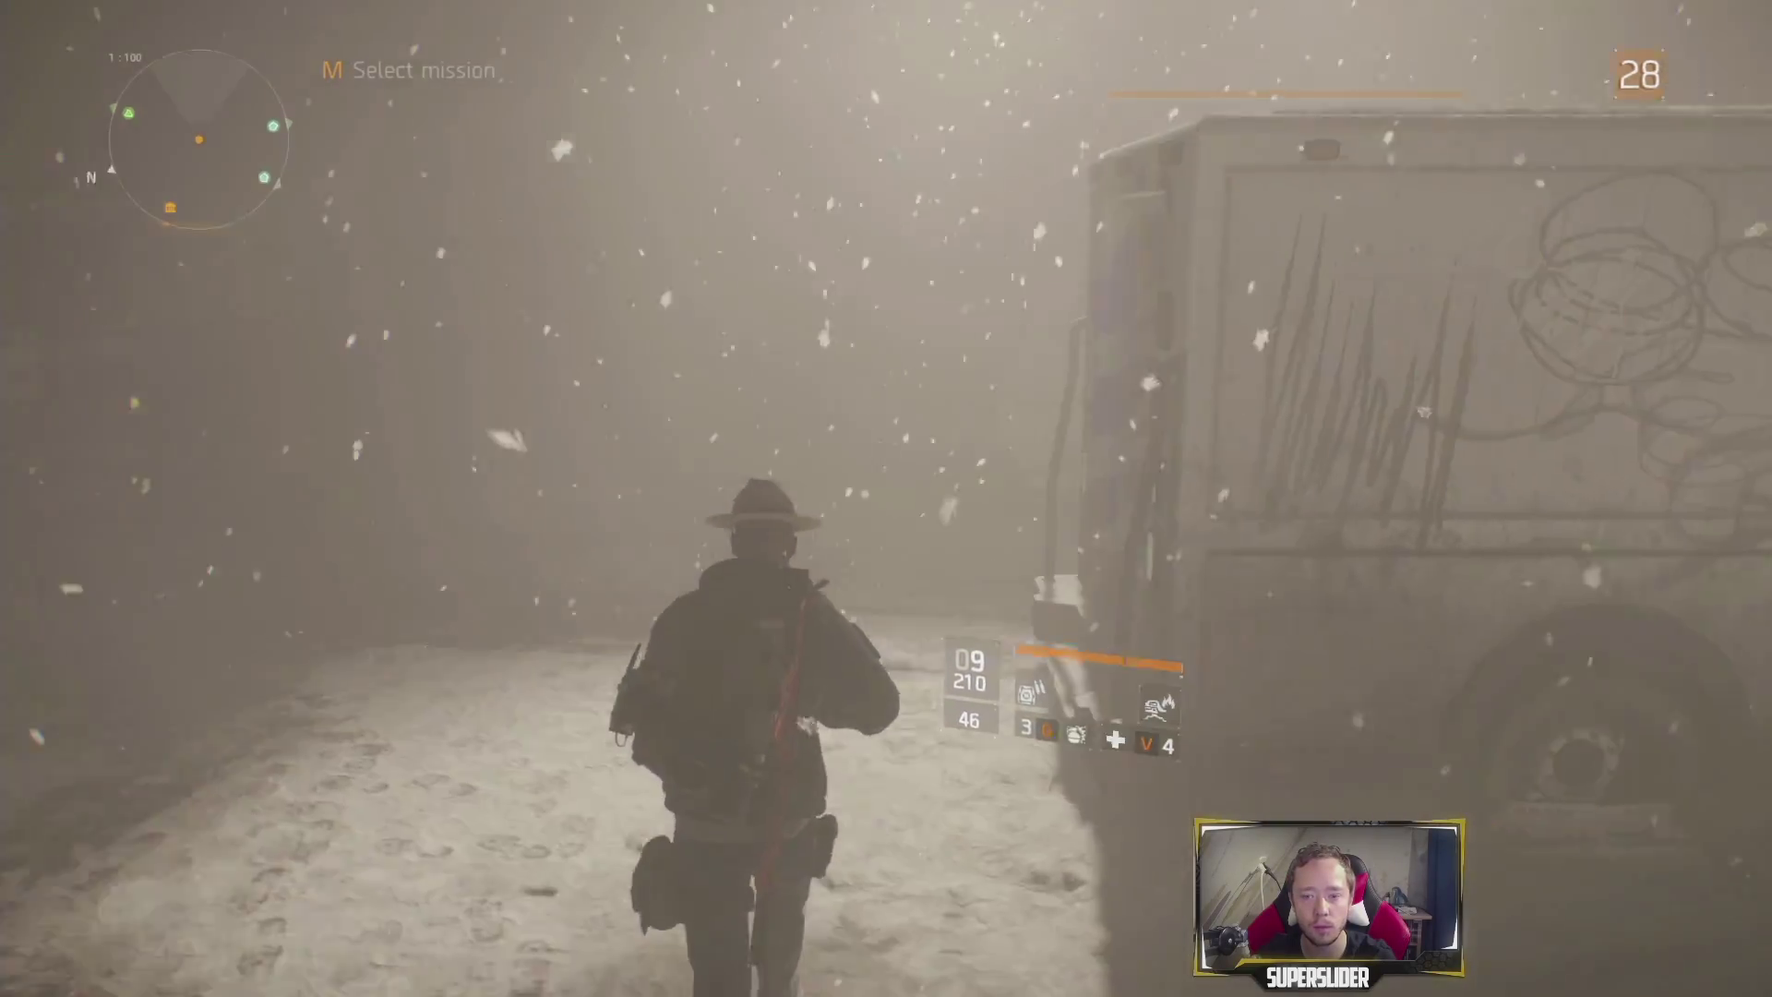
pyautogui.press('w')
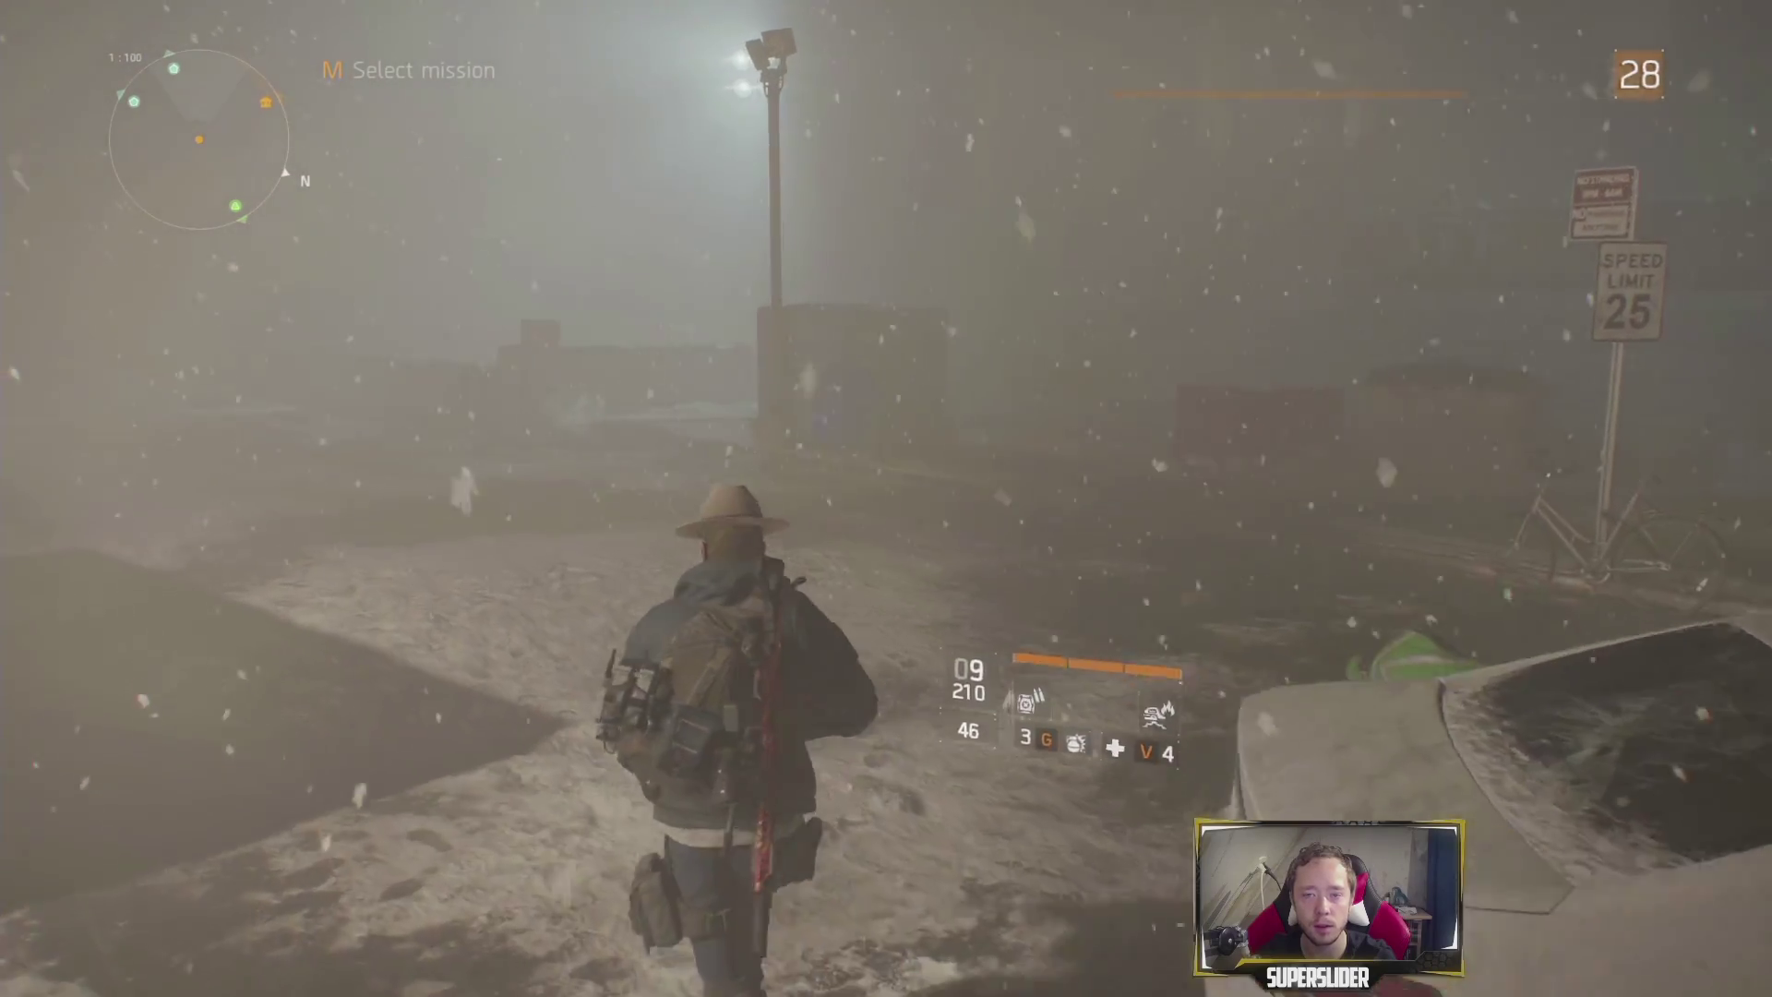
pyautogui.press('w')
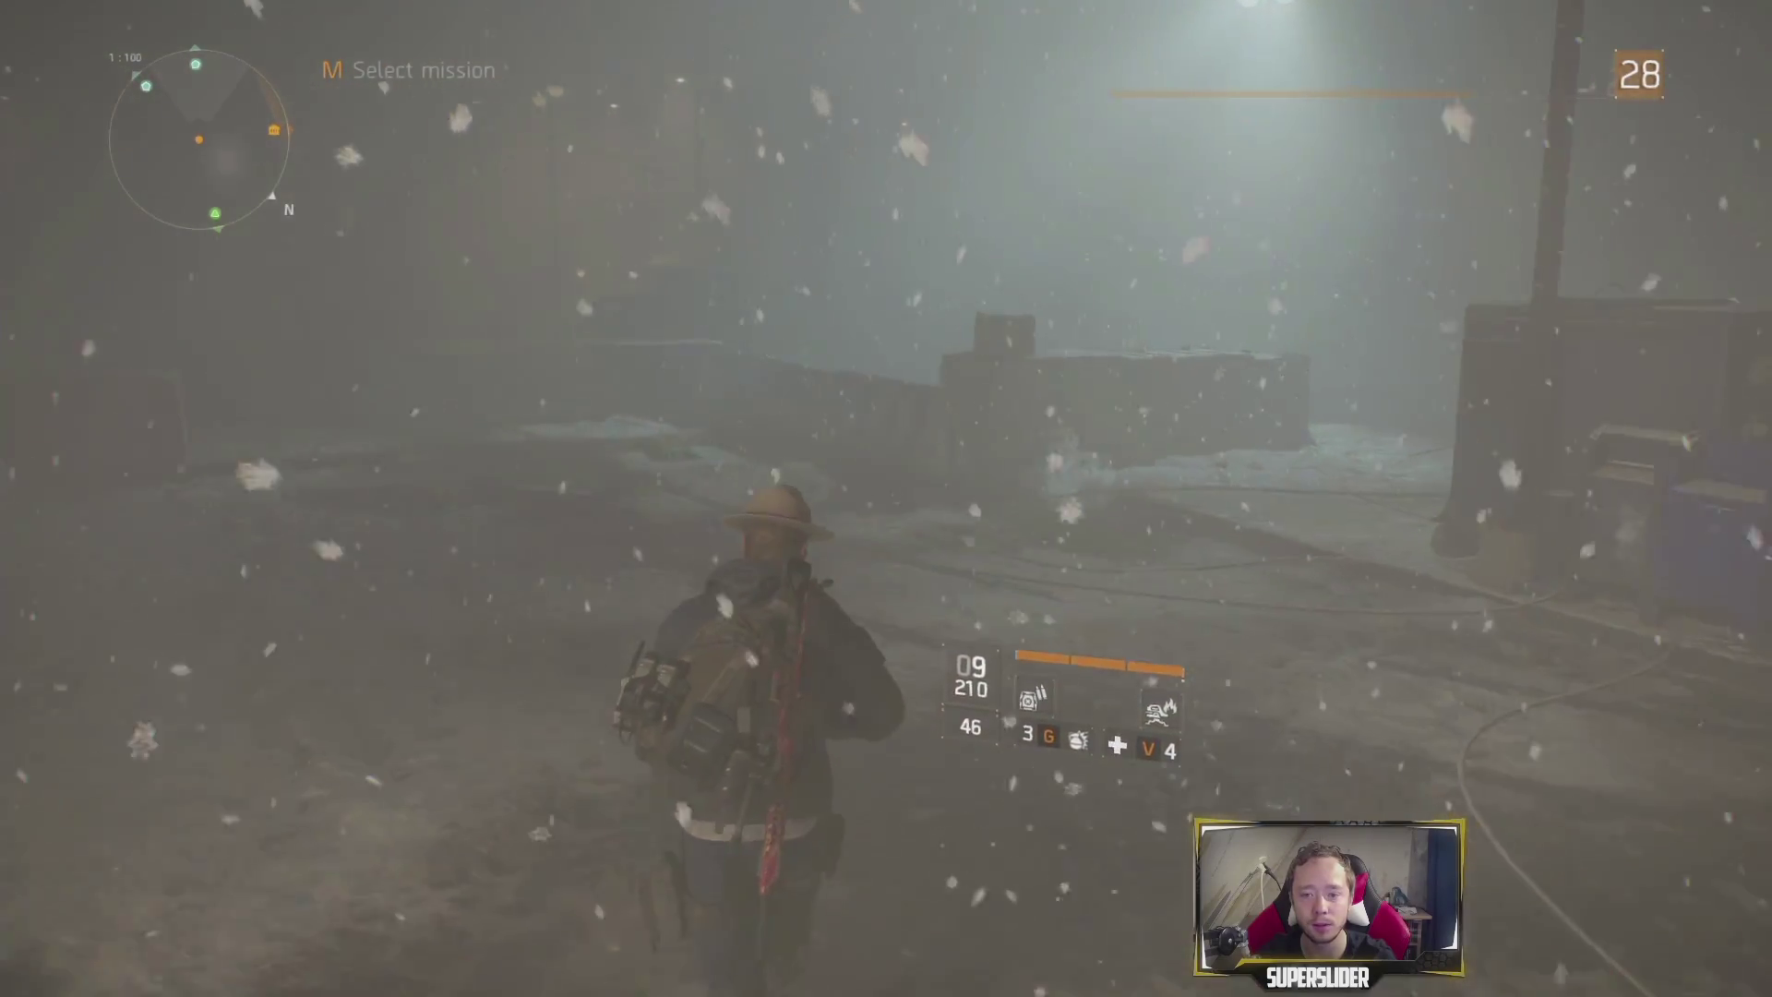
pyautogui.press('w')
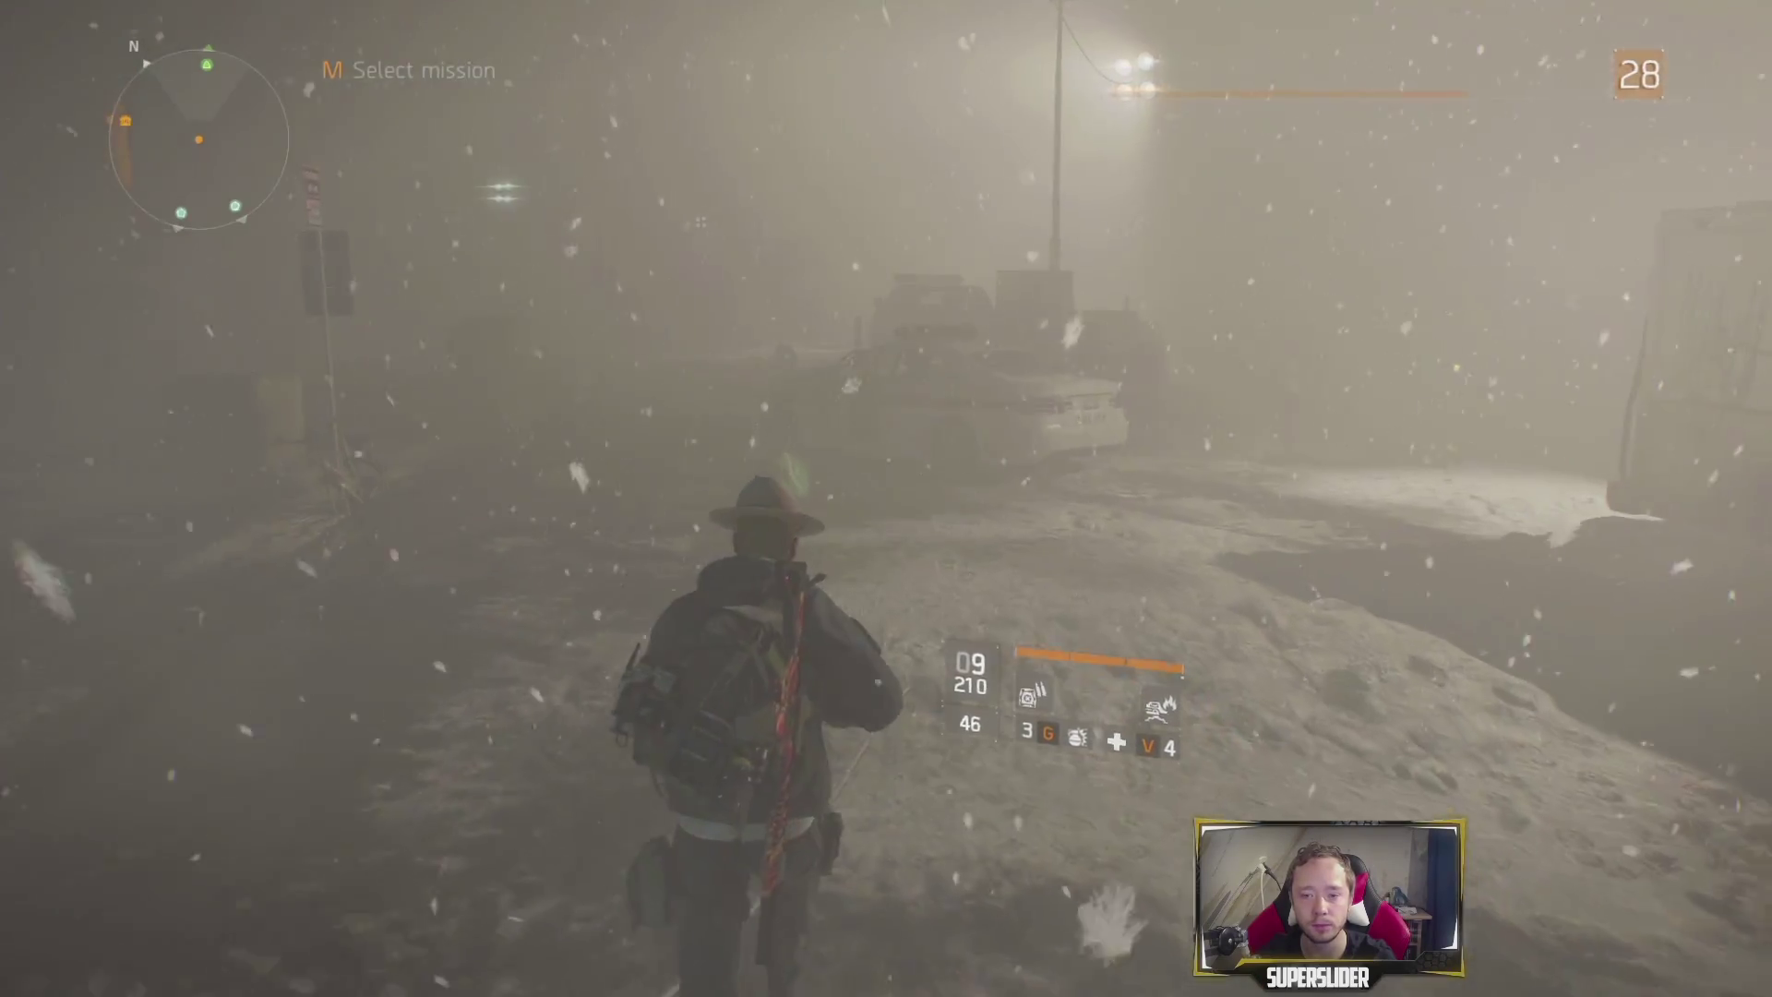
pyautogui.press('w')
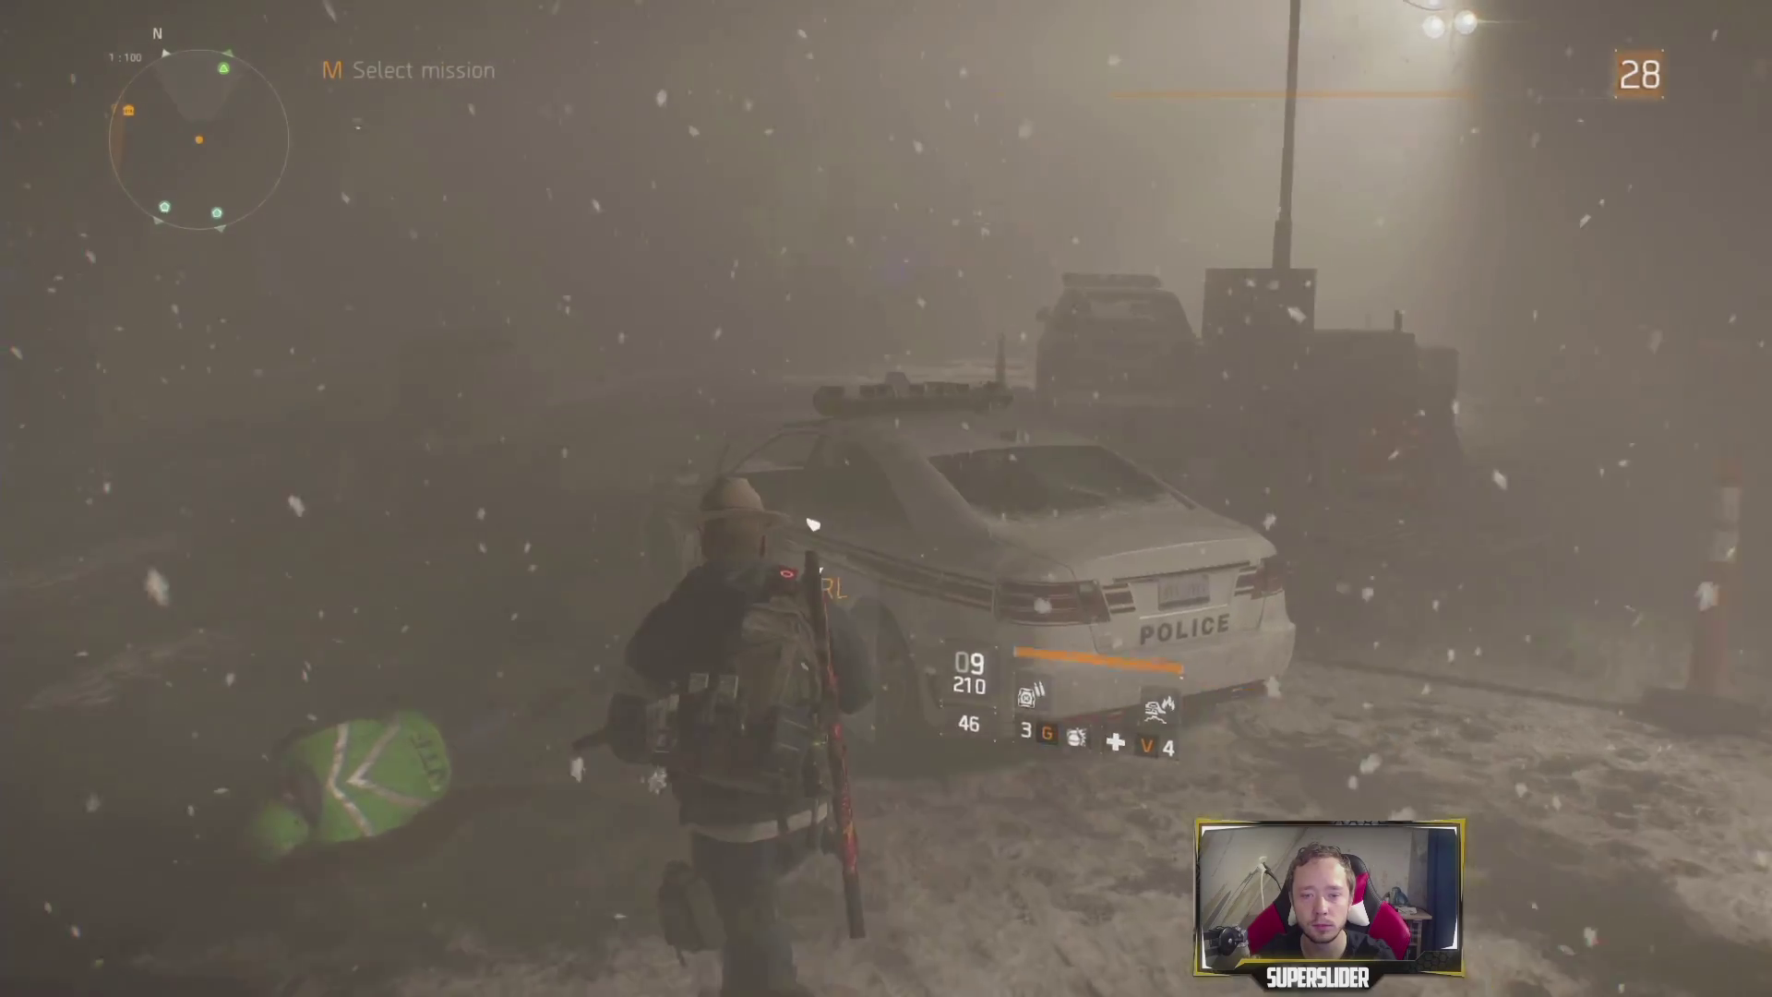
pyautogui.rightClick(886, 521)
pyautogui.click(886, 521)
pyautogui.press('a')
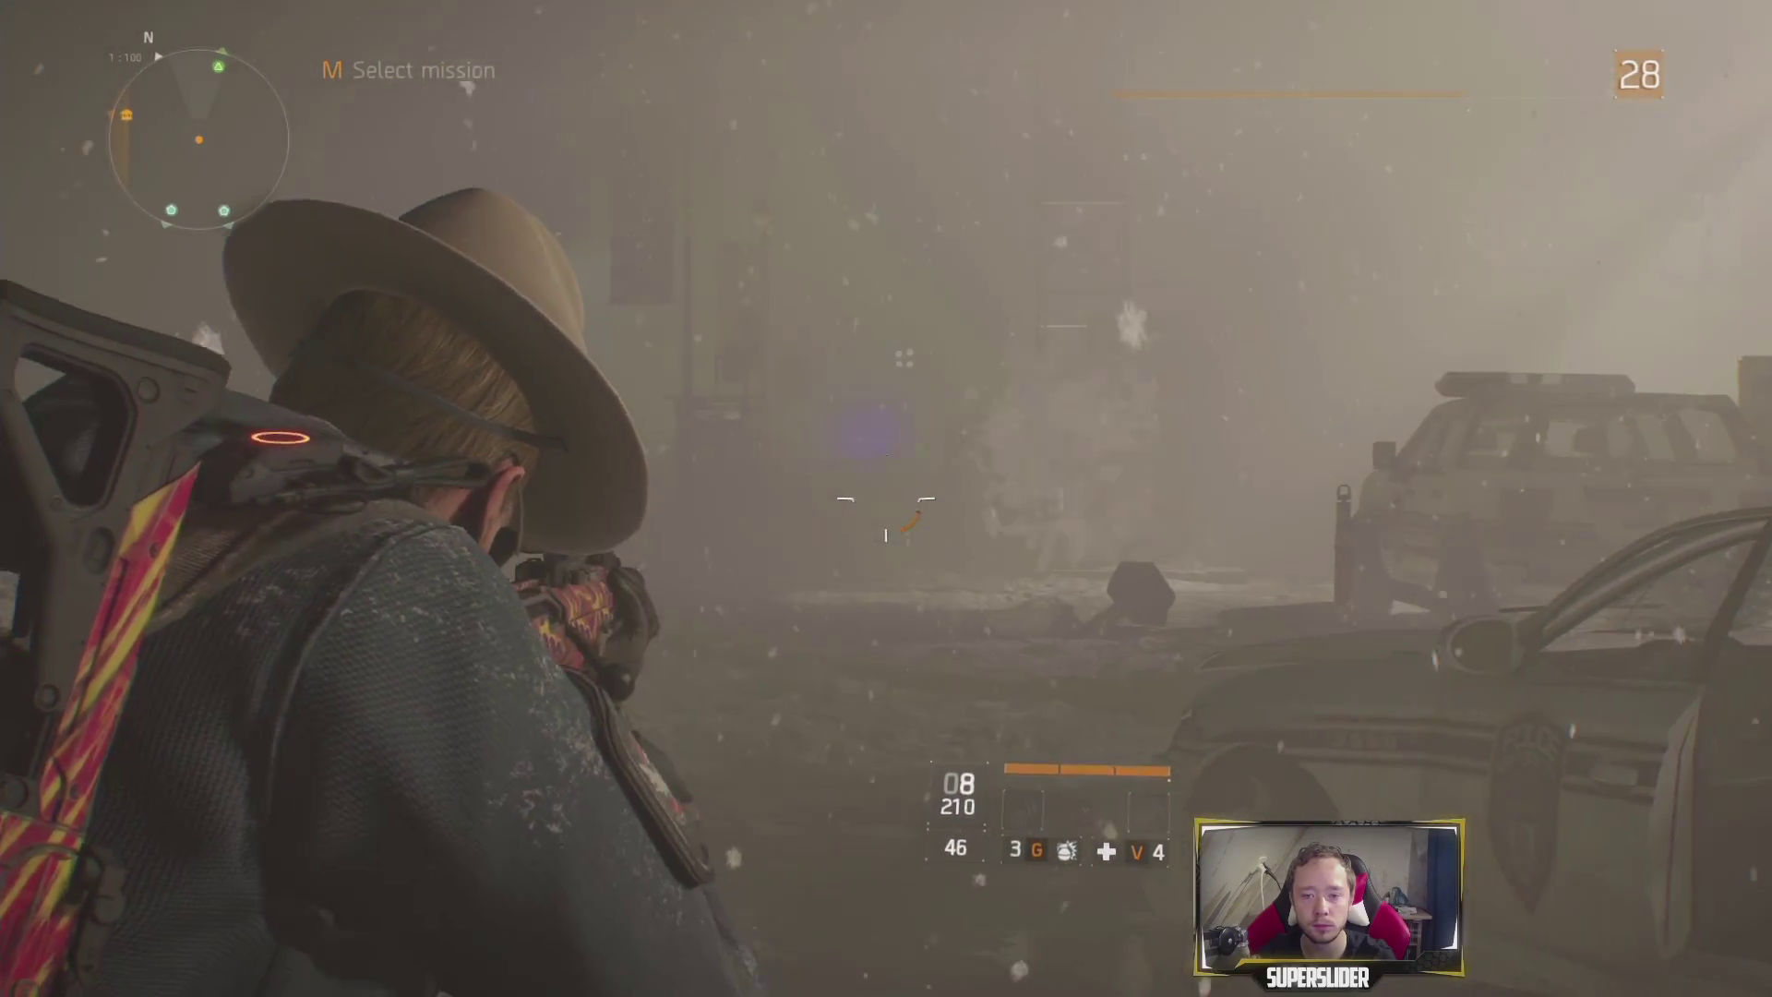
pyautogui.click(886, 521)
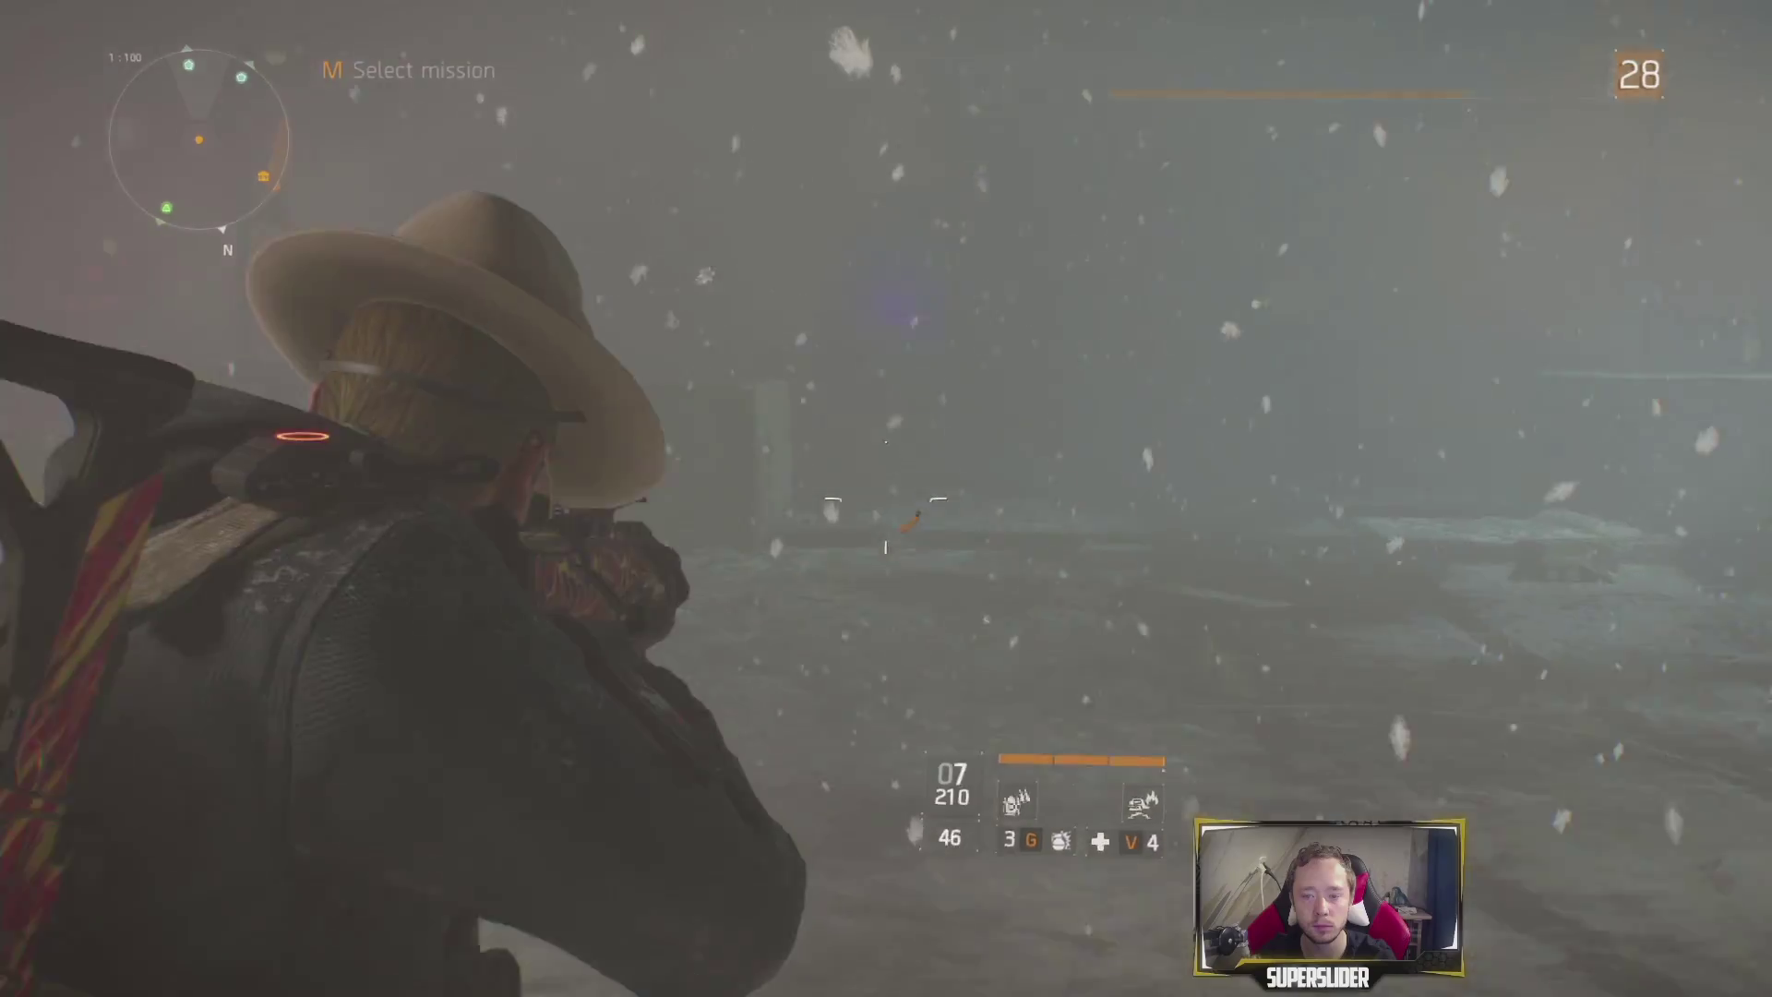